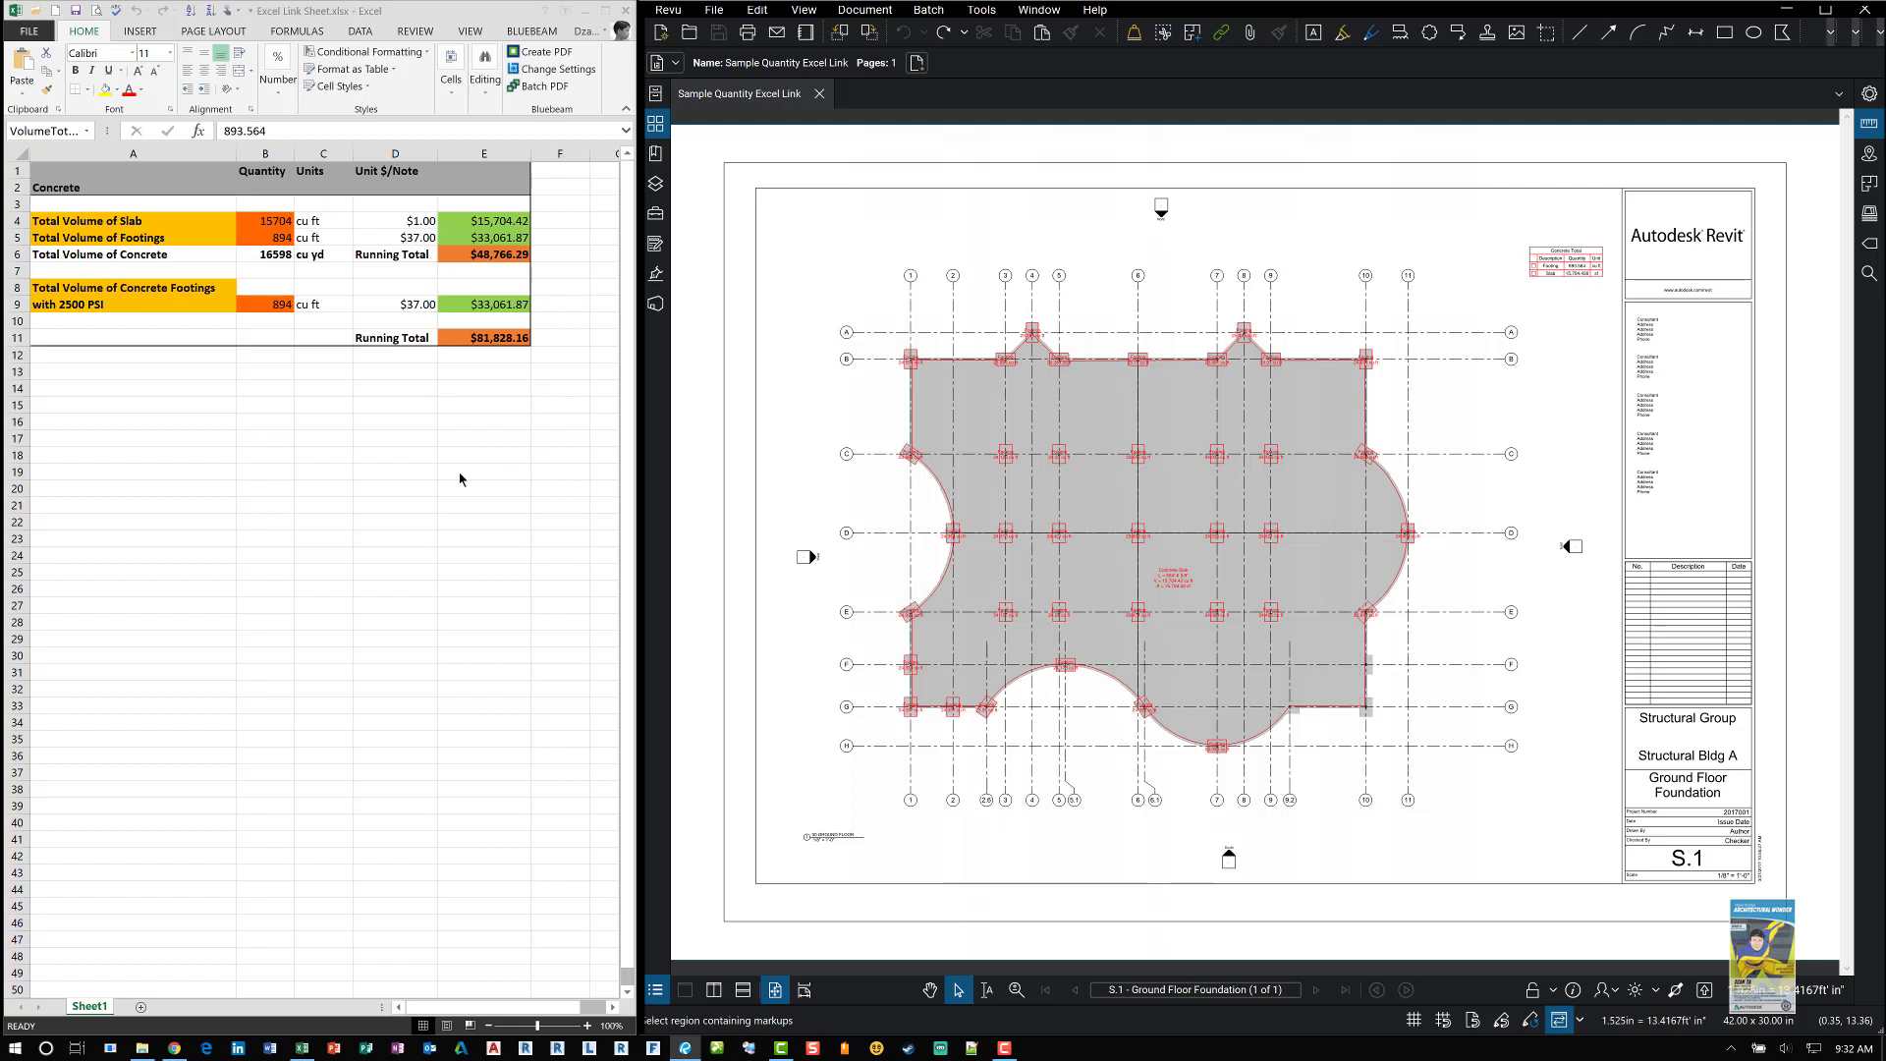
Paste a copy of the Footing volume markup onto the inner corner footing
click(245, 241)
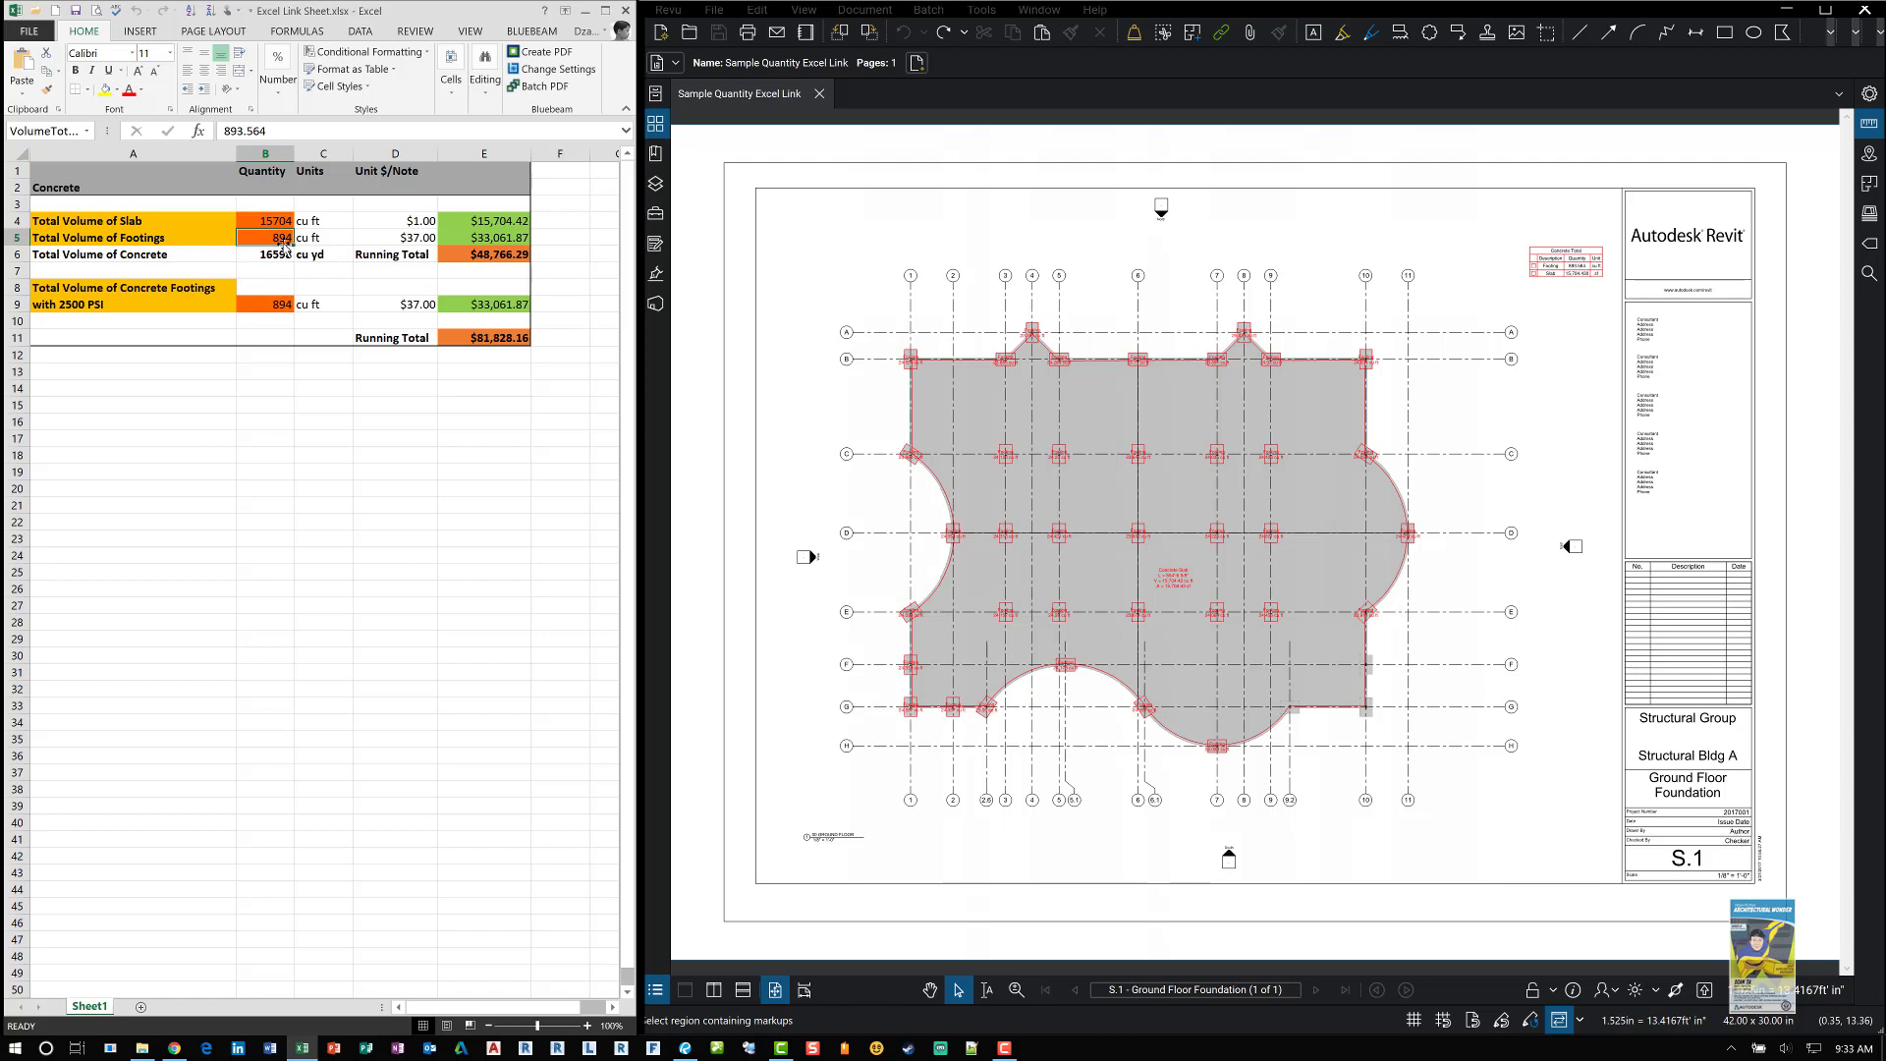
click(1263, 295)
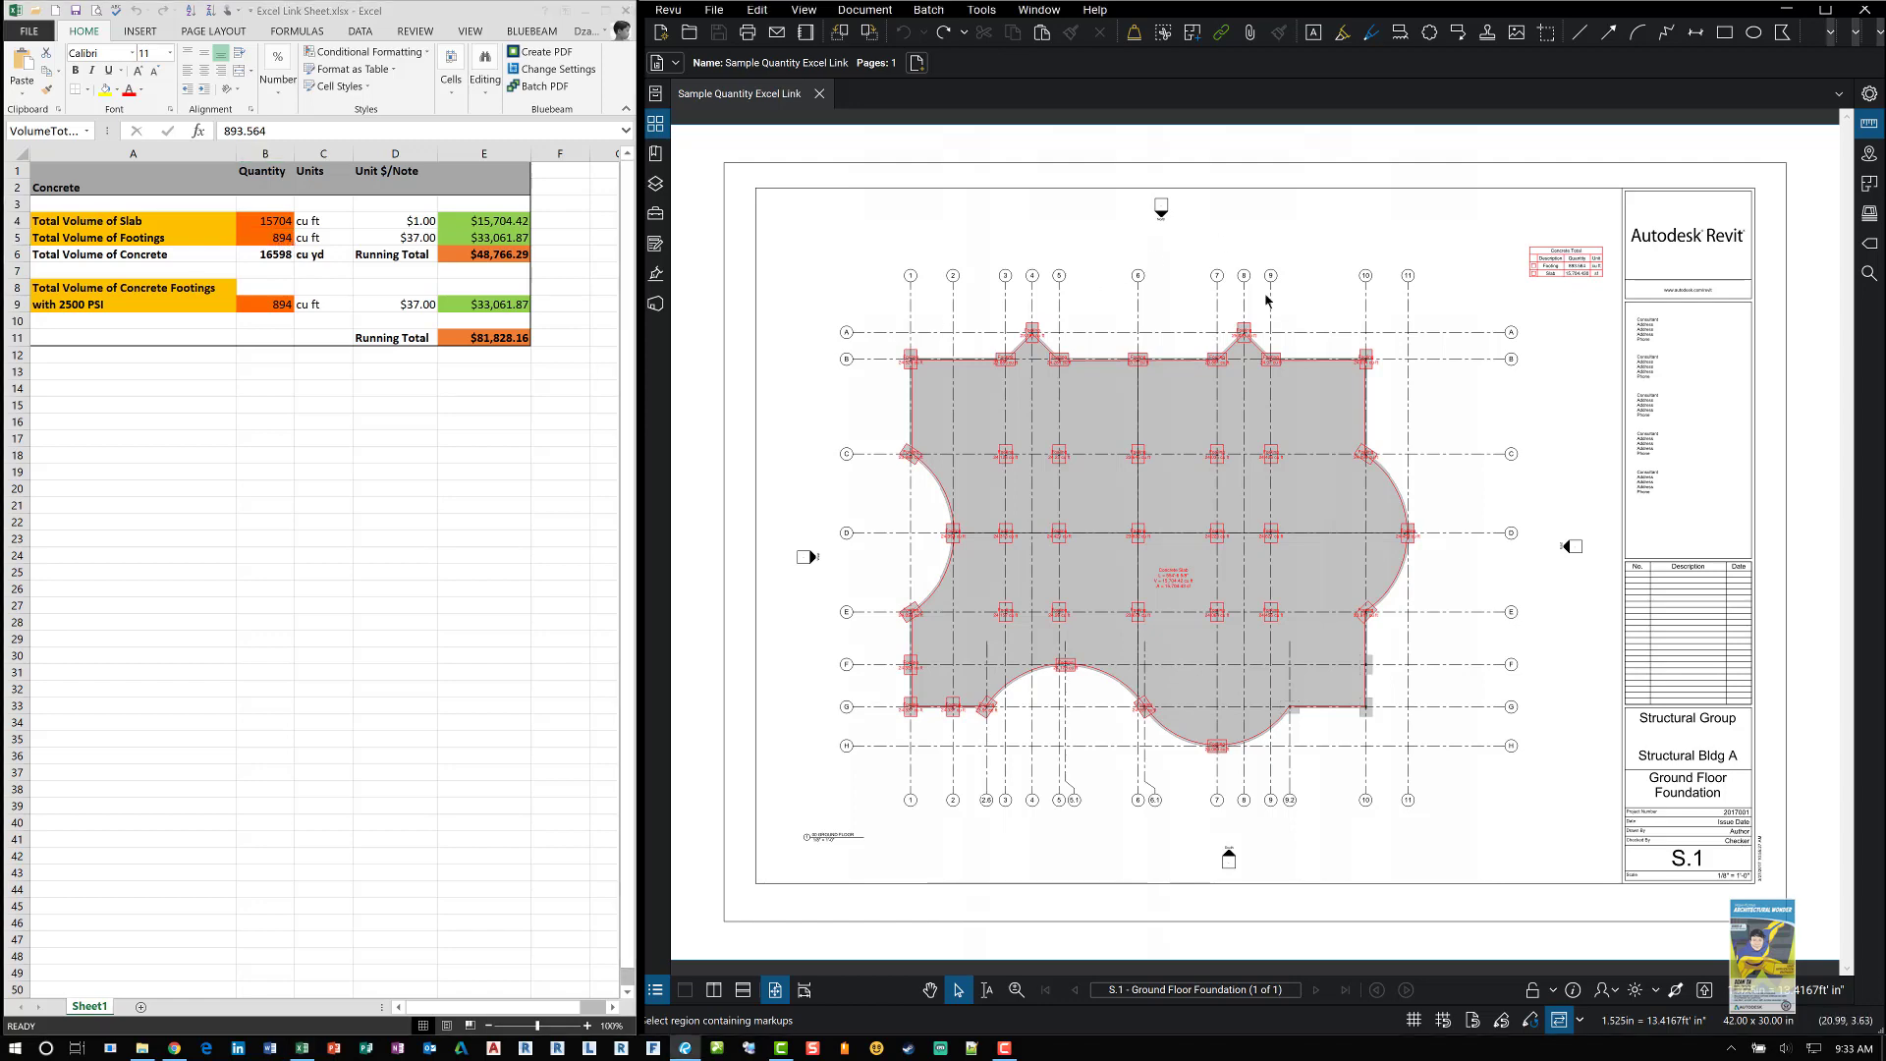
scroll(1337, 694, up, 5)
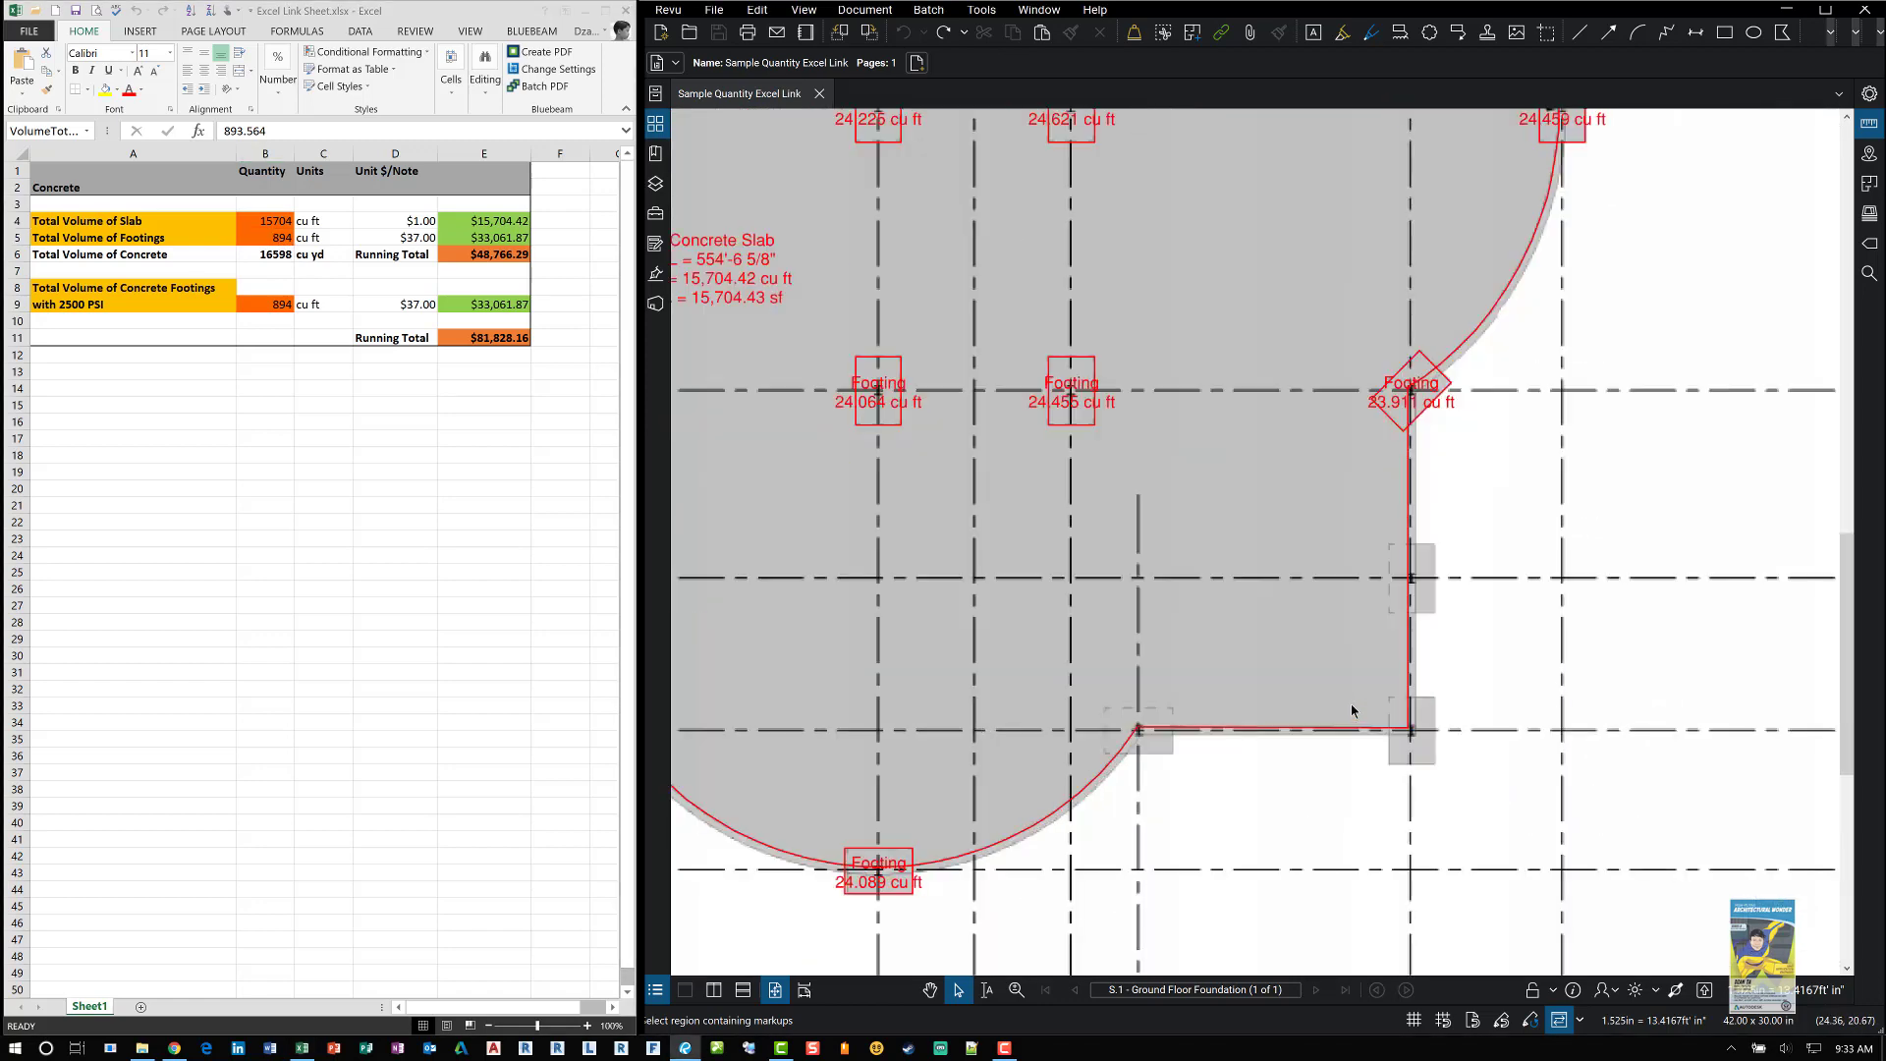
scroll(1328, 602, up, 4)
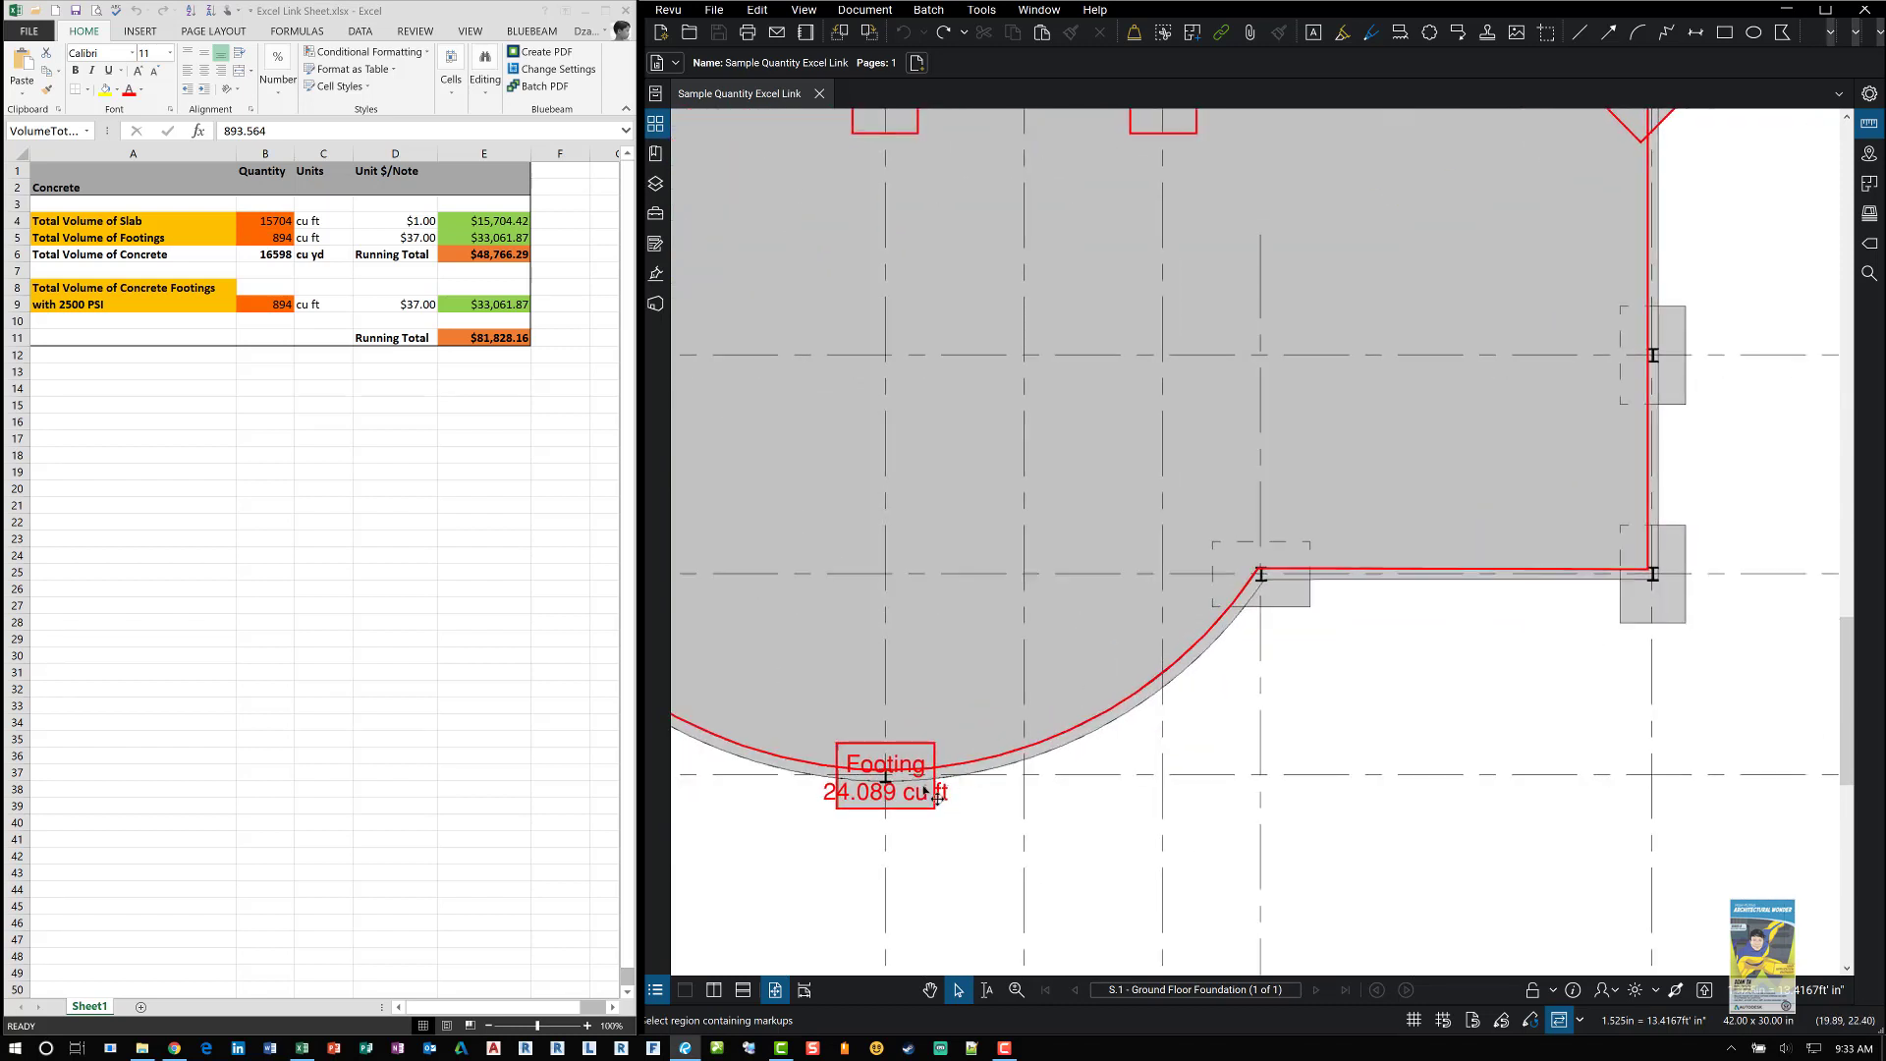
click(928, 794)
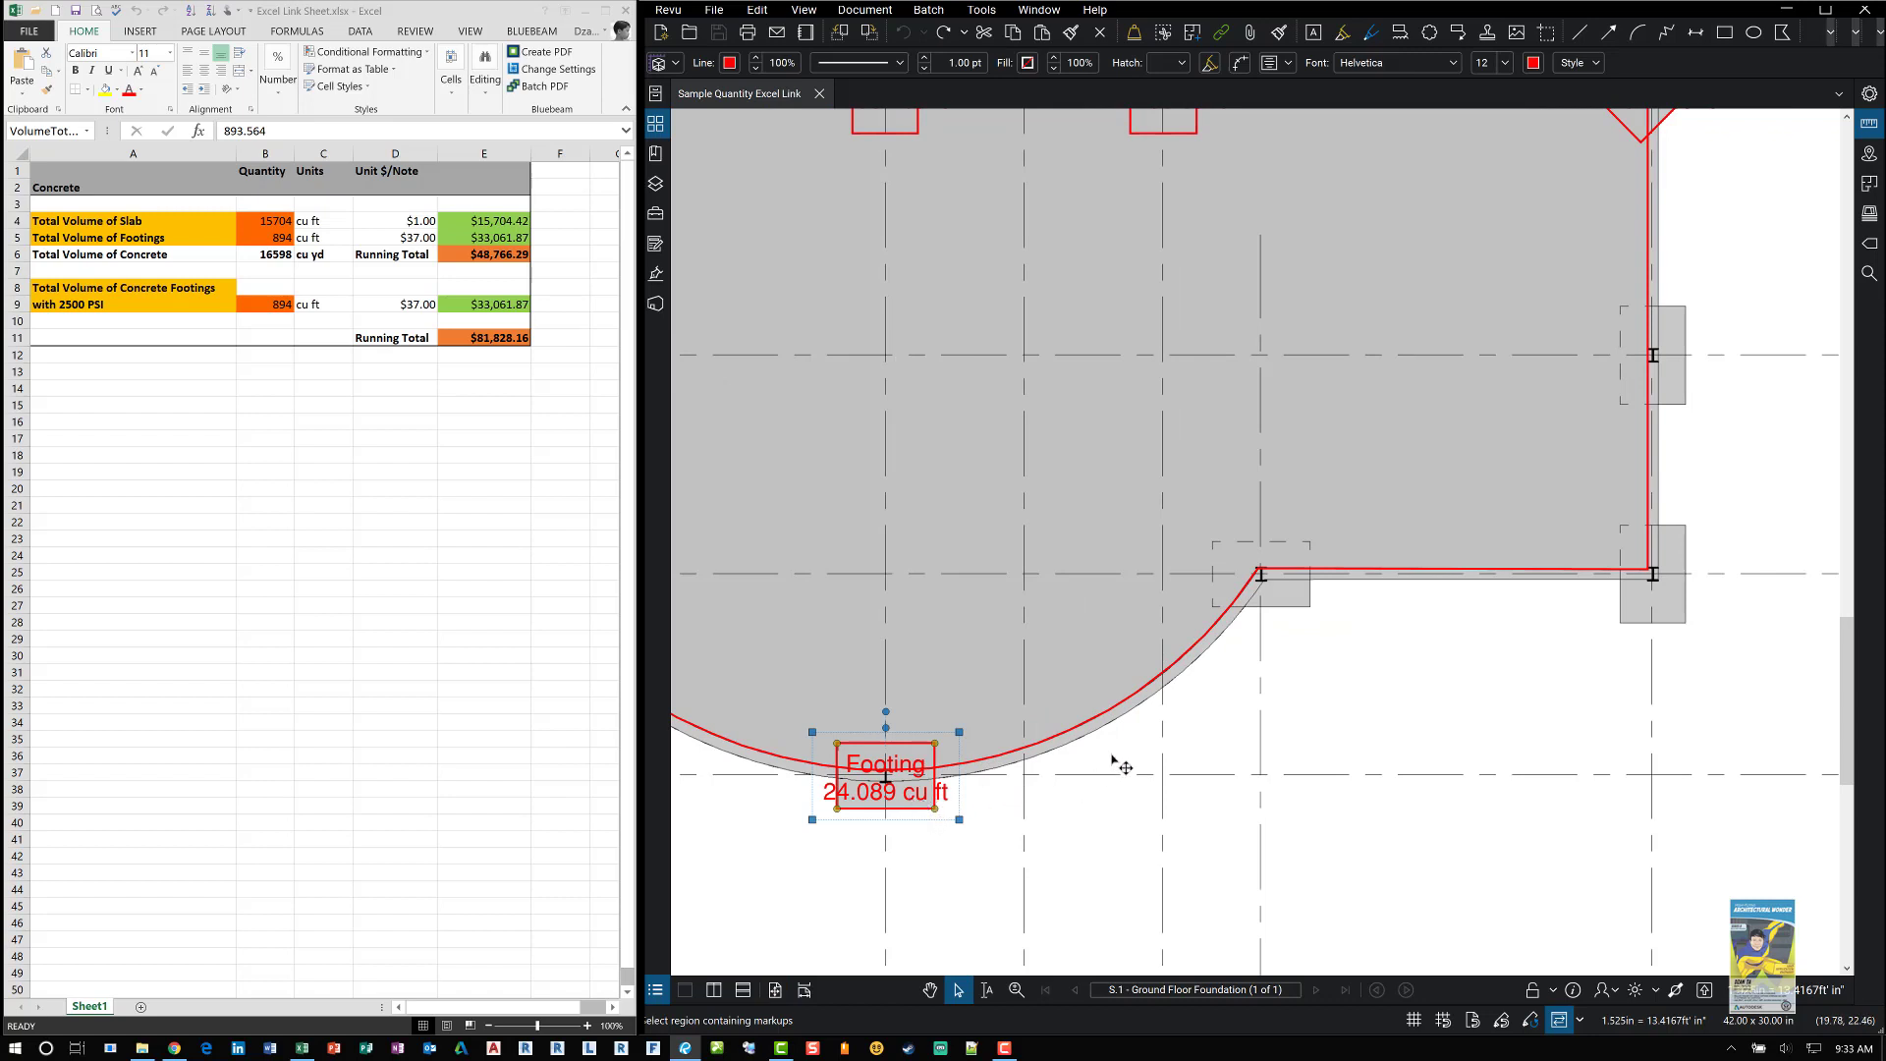
key(ctrl+v)
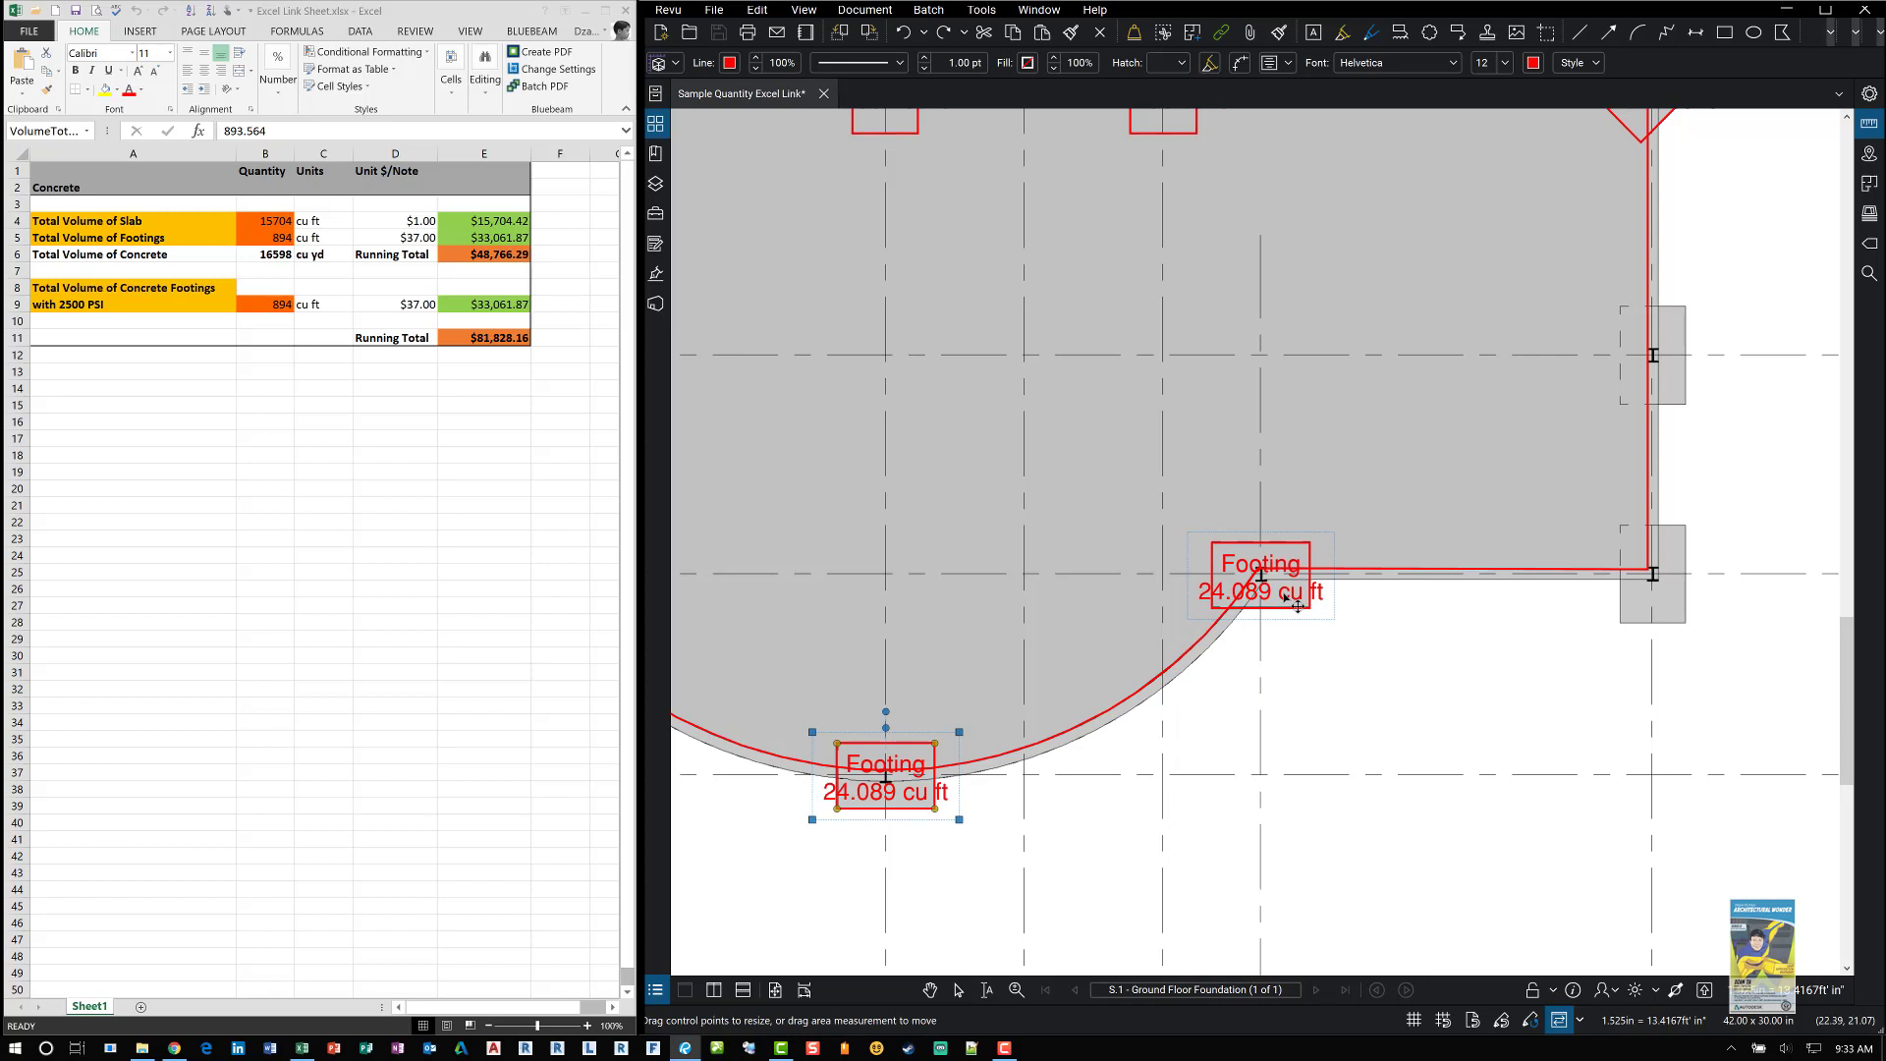
drag(1285, 596, 1279, 596)
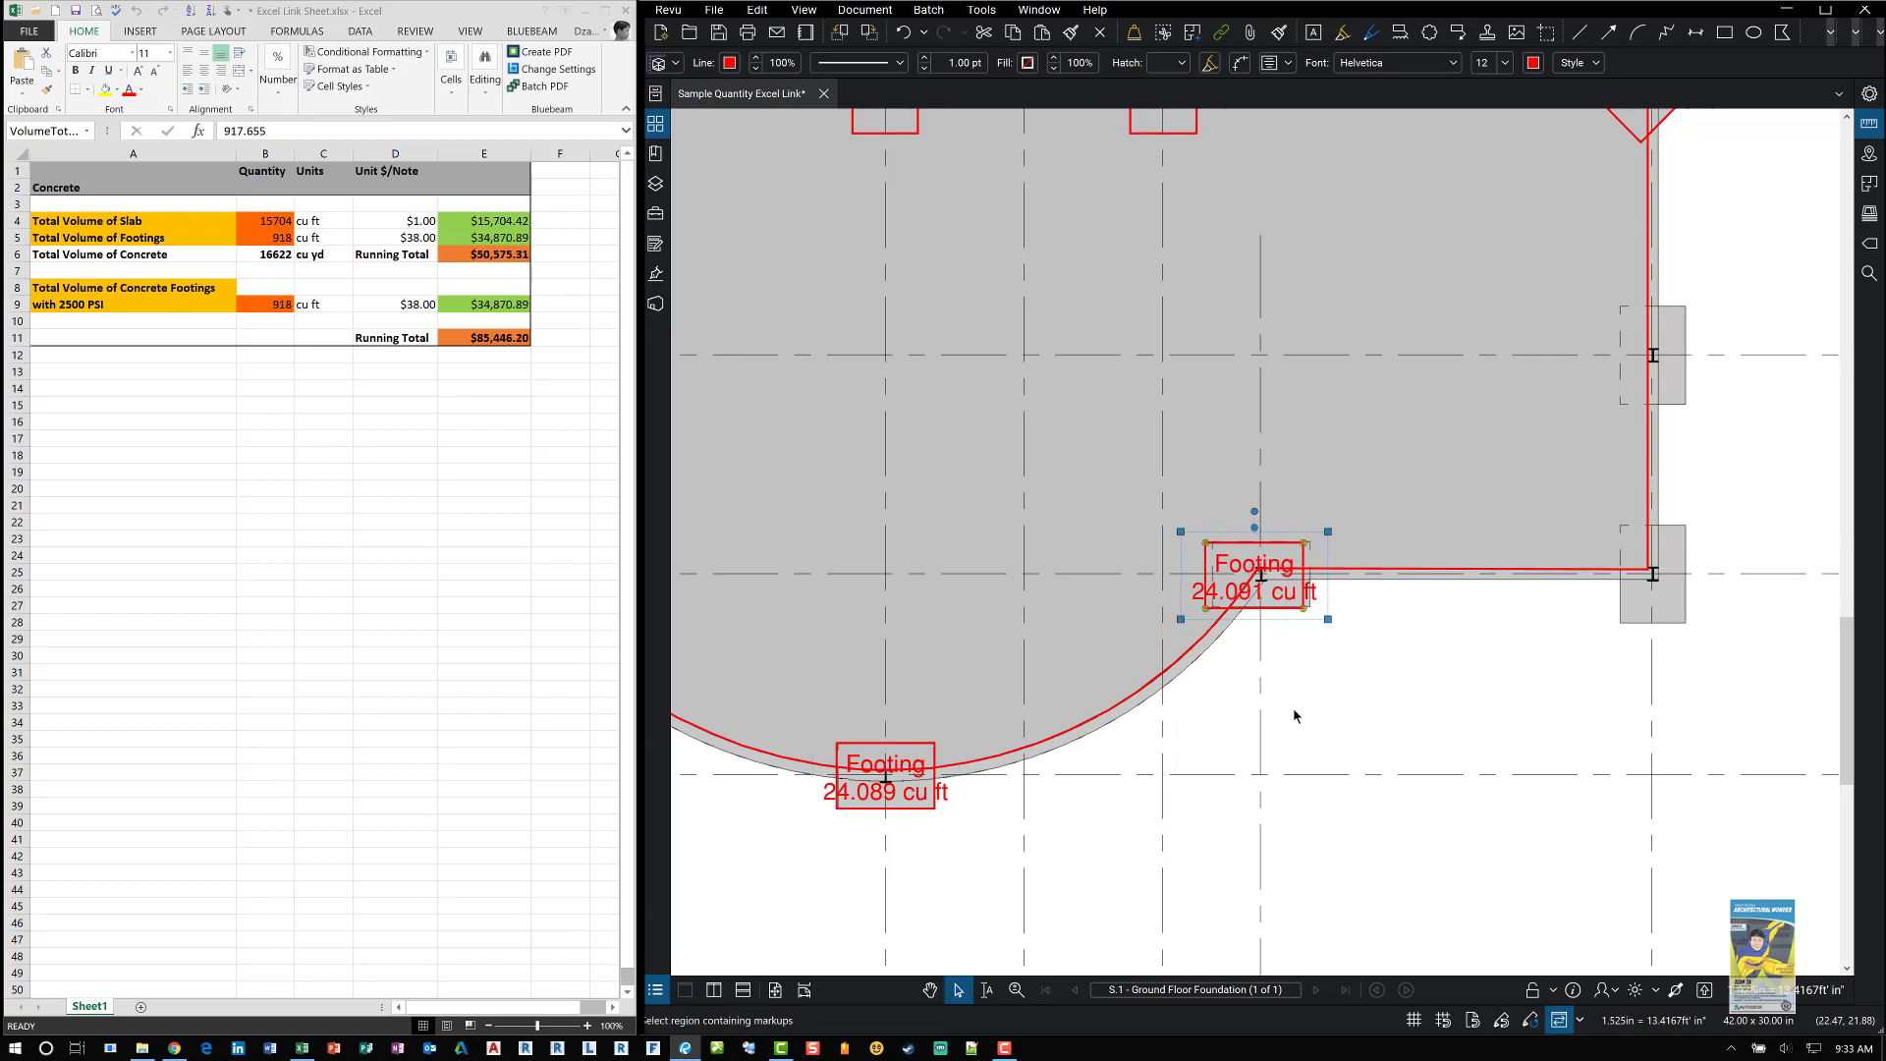
Nudge the new footing markup right to 24.089 cu ft, then paste another copy on the right corner footing
click(1293, 709)
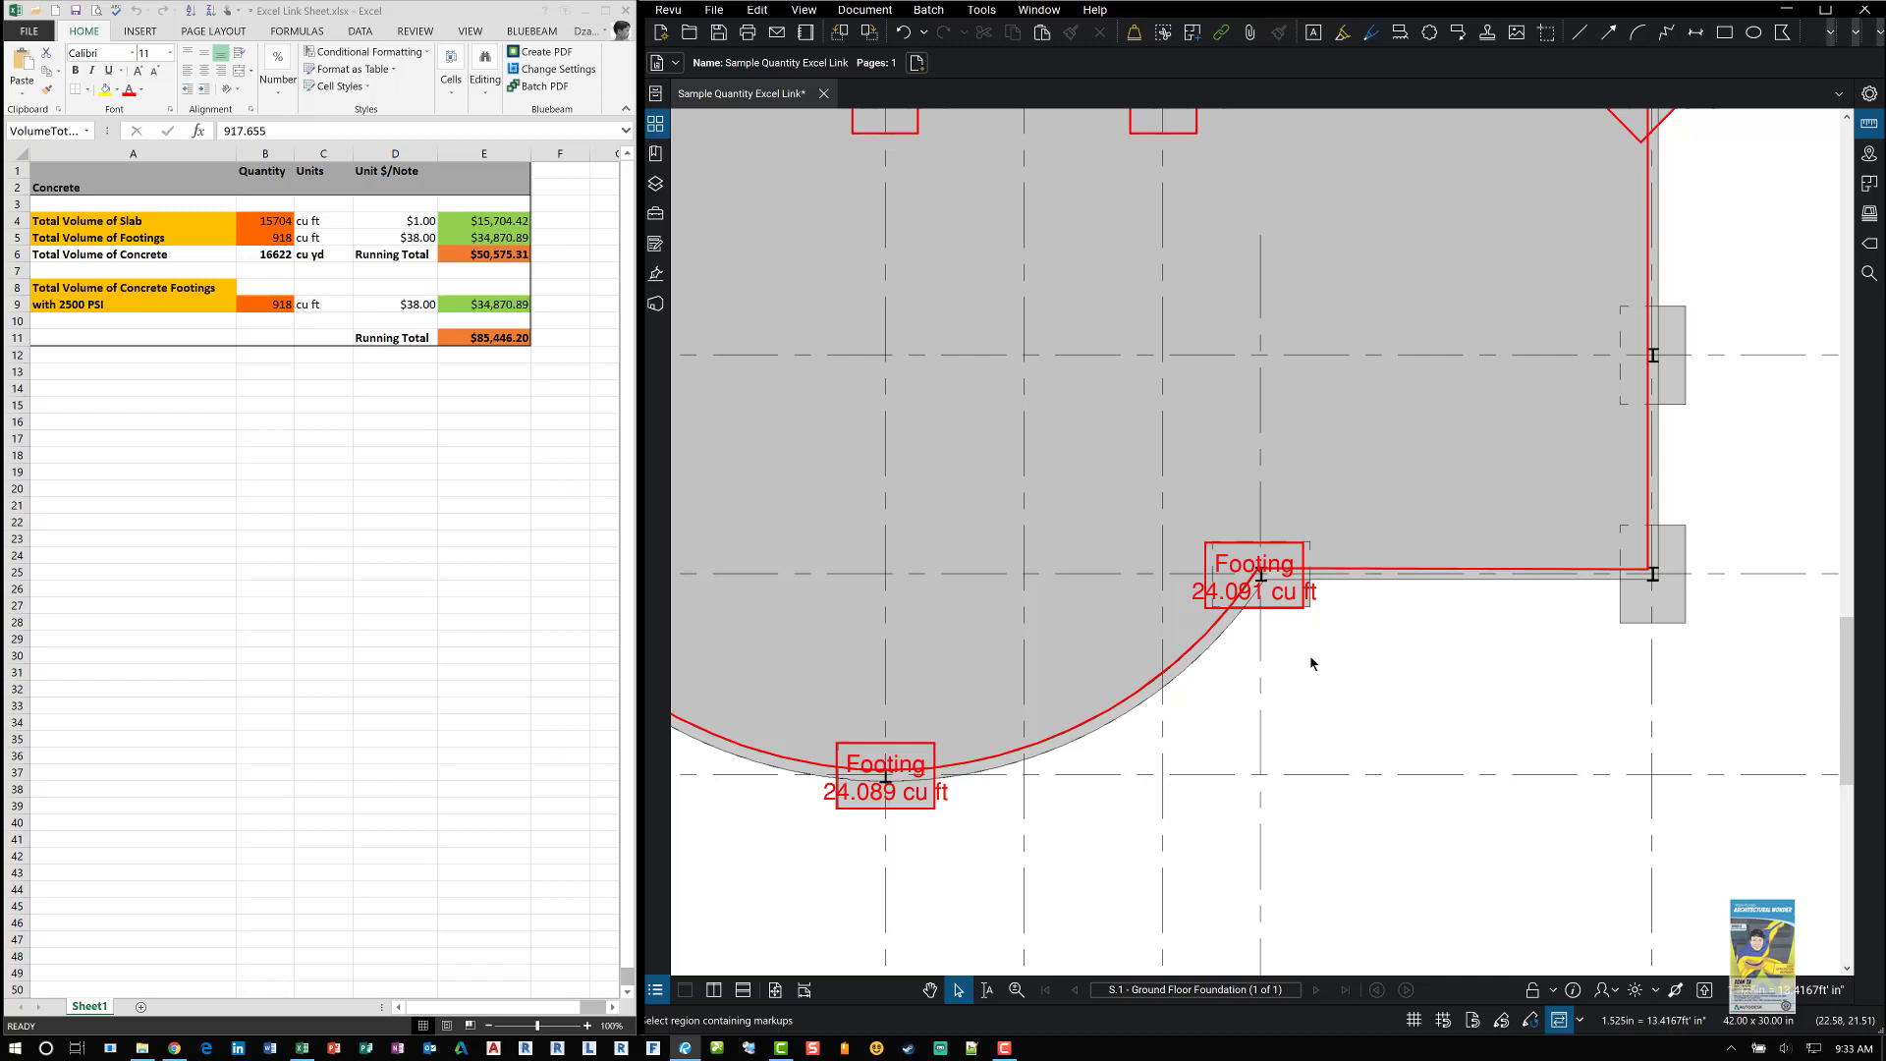
click(1317, 604)
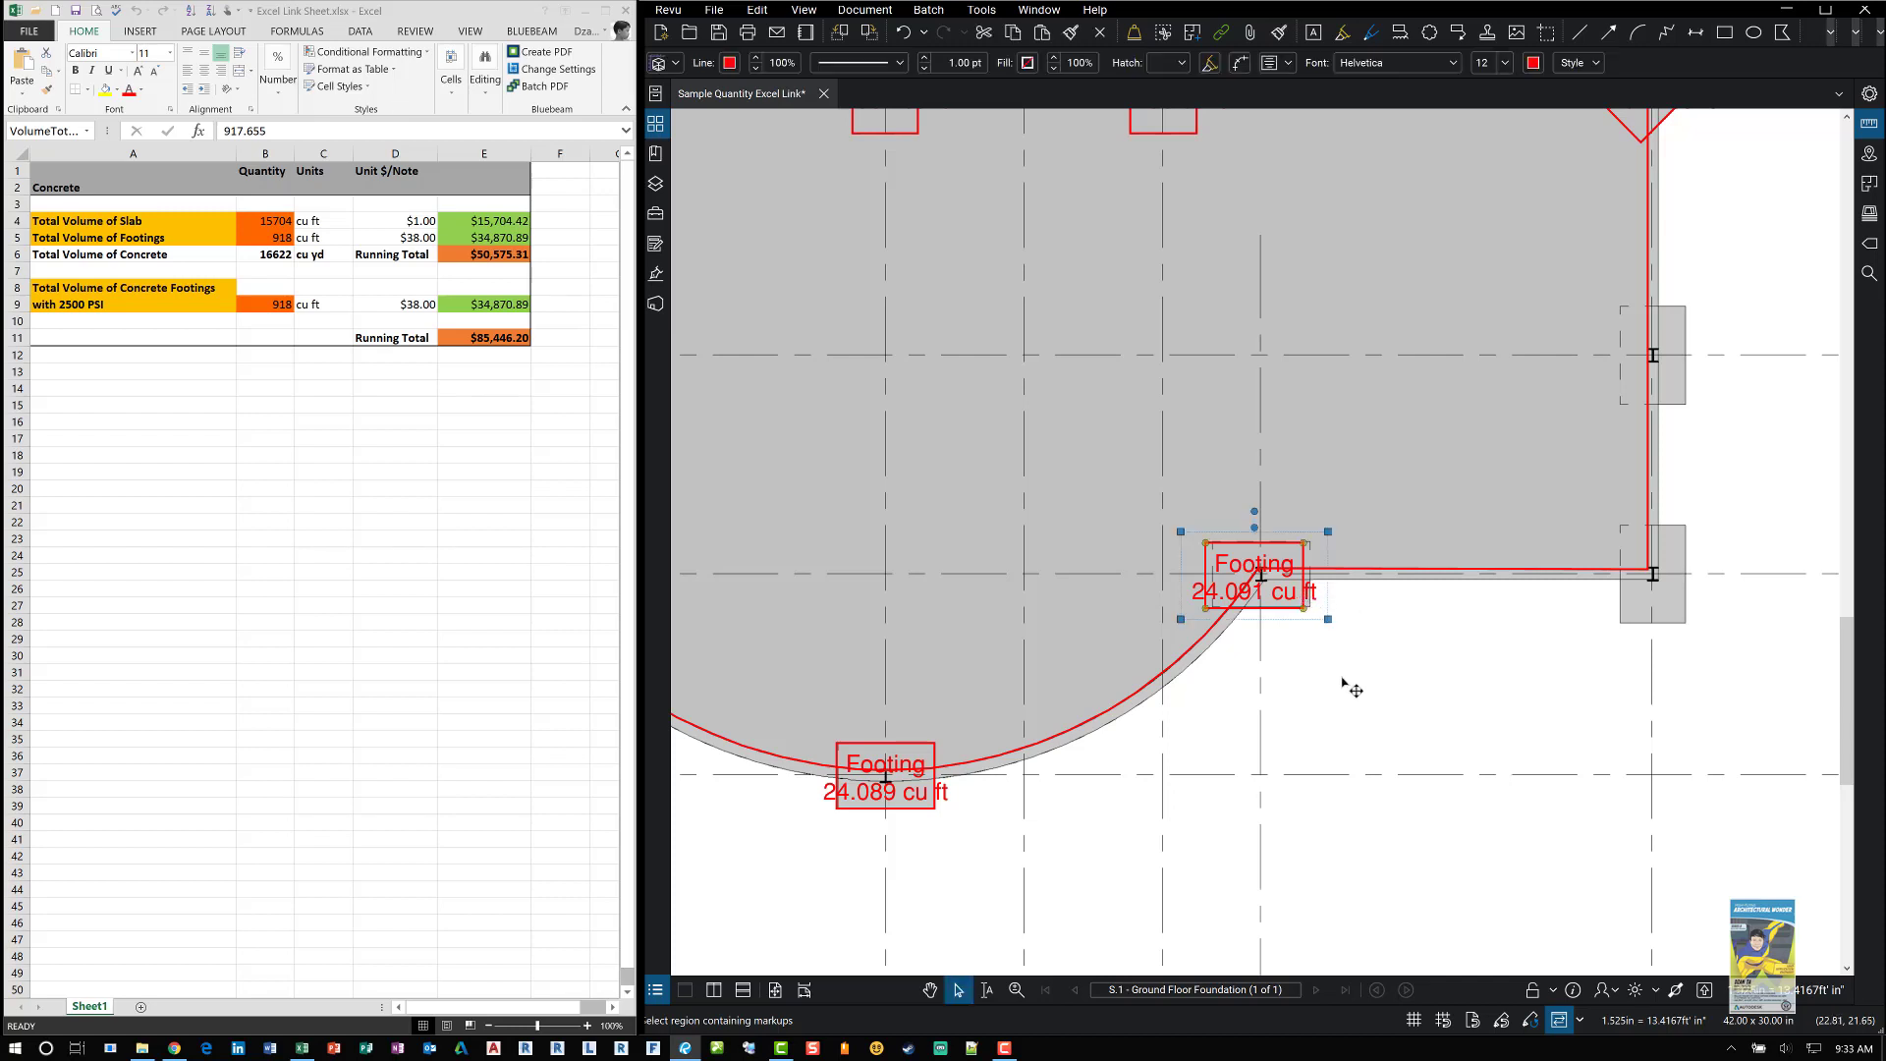
key(Right)
key(Right)
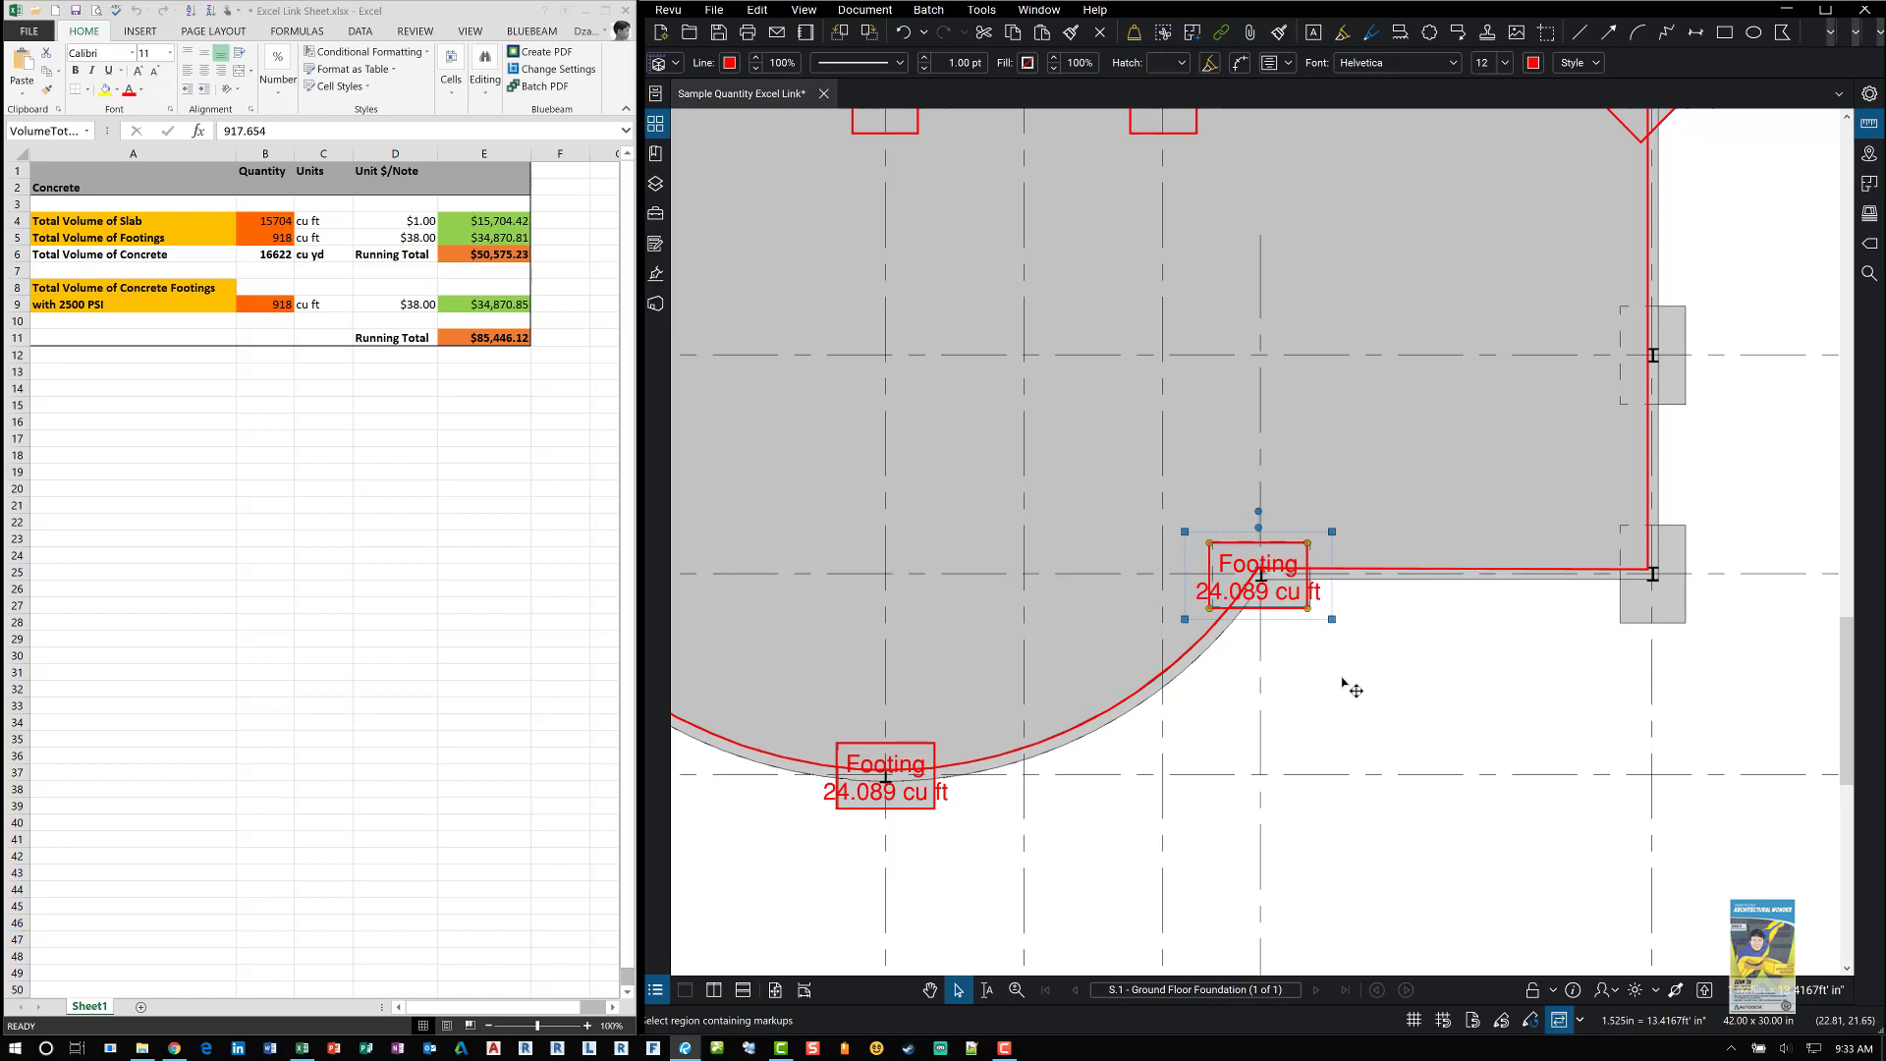
key(Right)
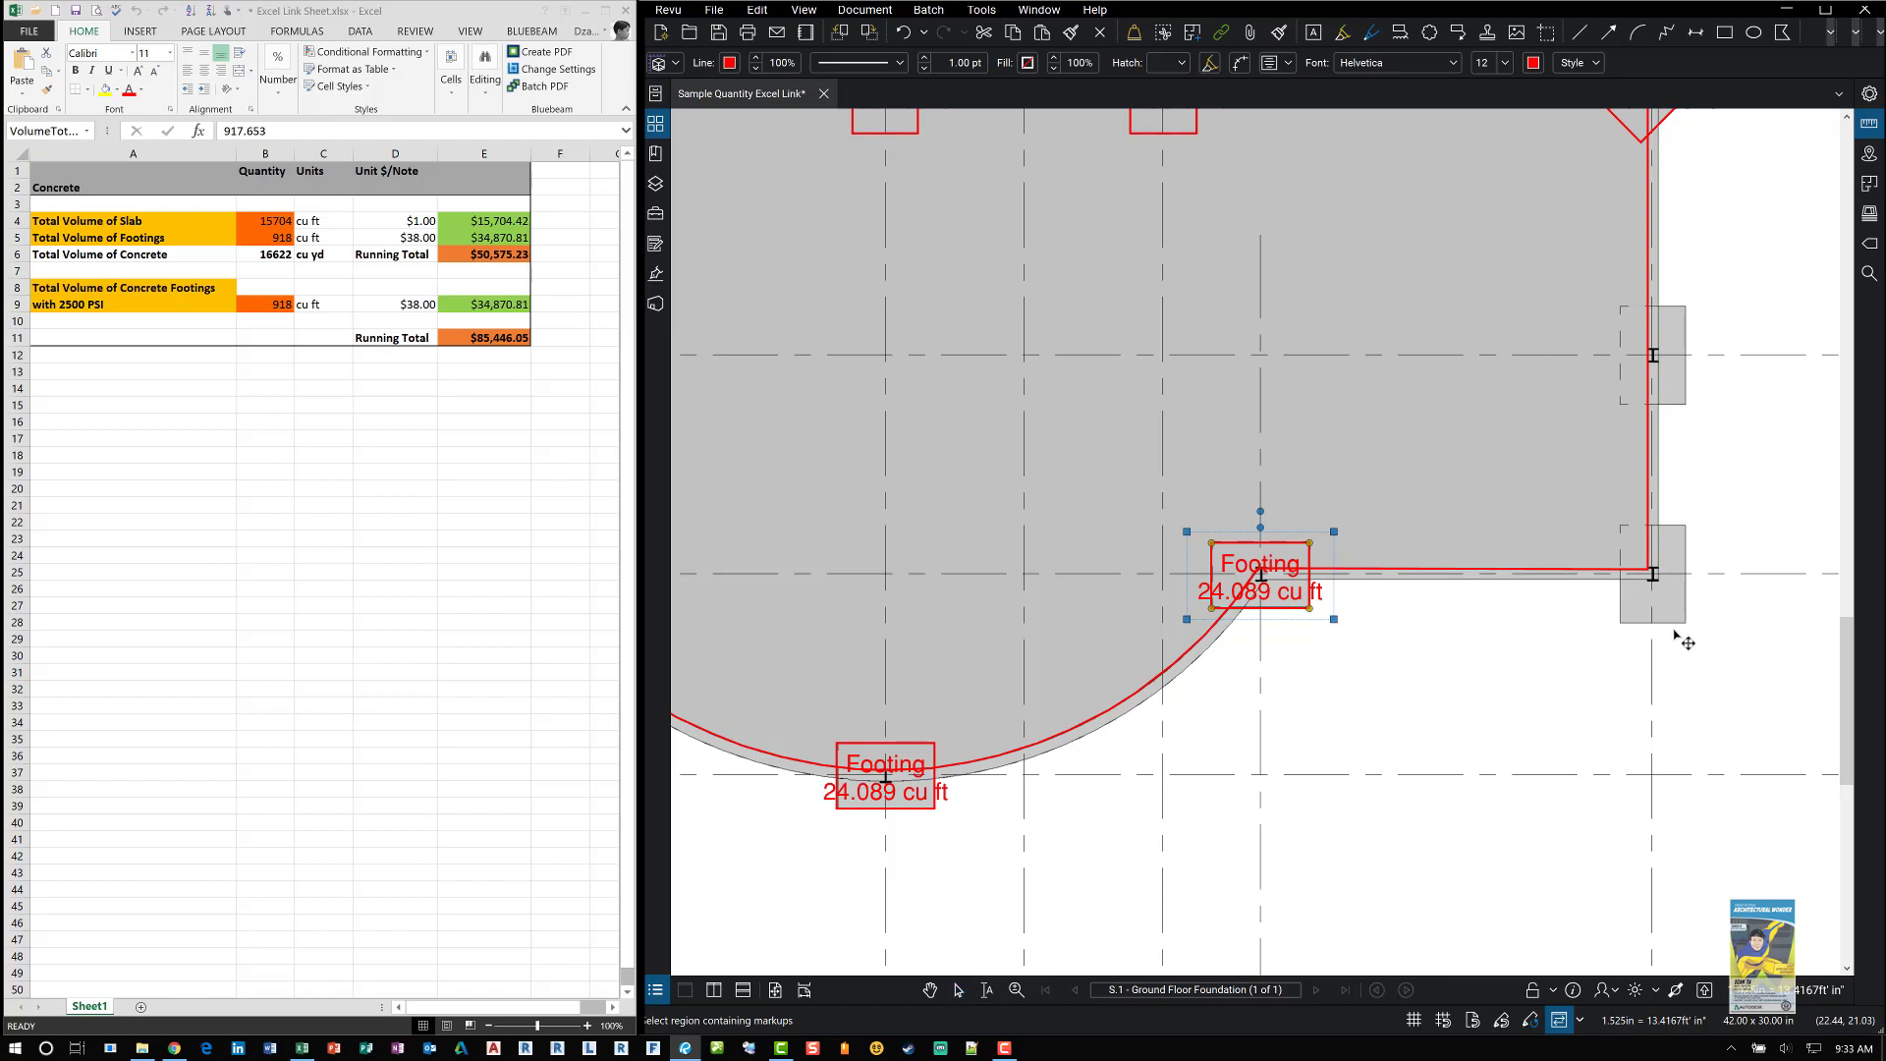
key(ctrl+v)
drag(1675, 635, 1704, 608)
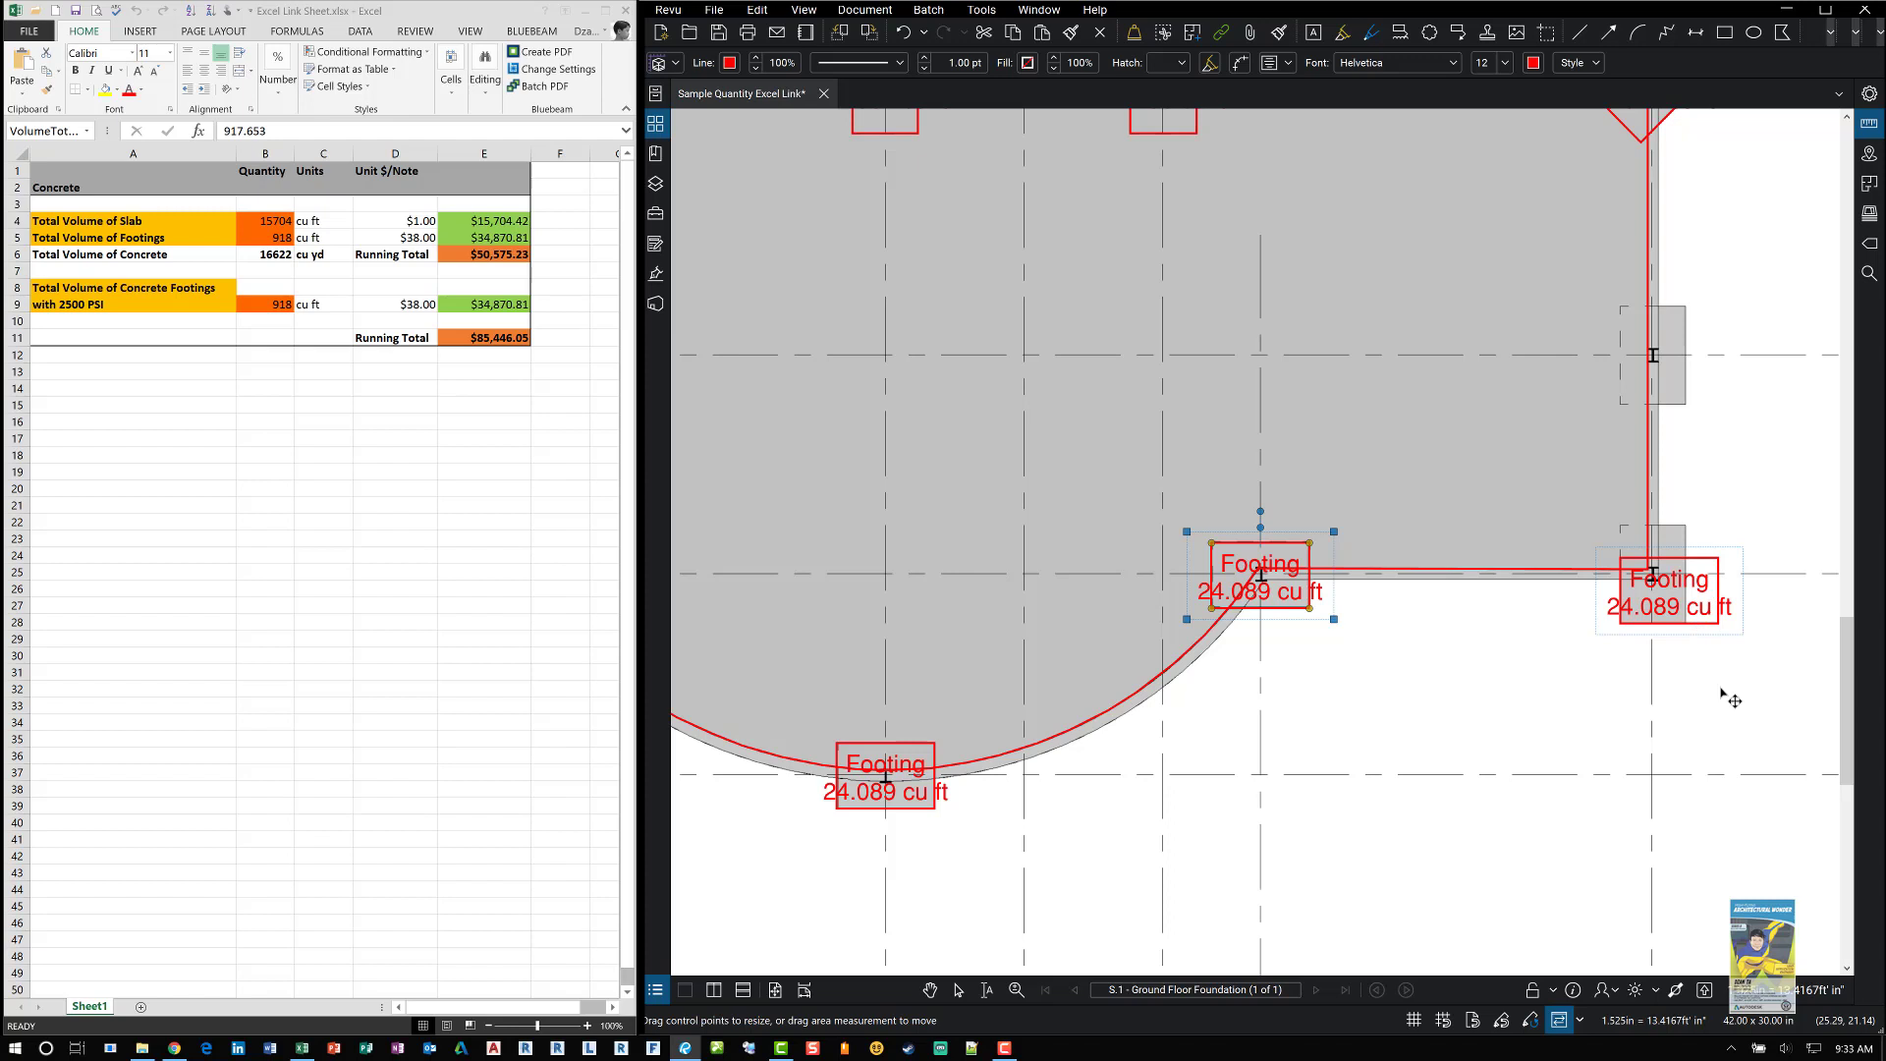
Rotate the corner Footing markup so it stands vertically
click(1736, 589)
scroll(1736, 553, up, 1)
scroll(1736, 553, up, 1)
scroll(1600, 686, up, 2)
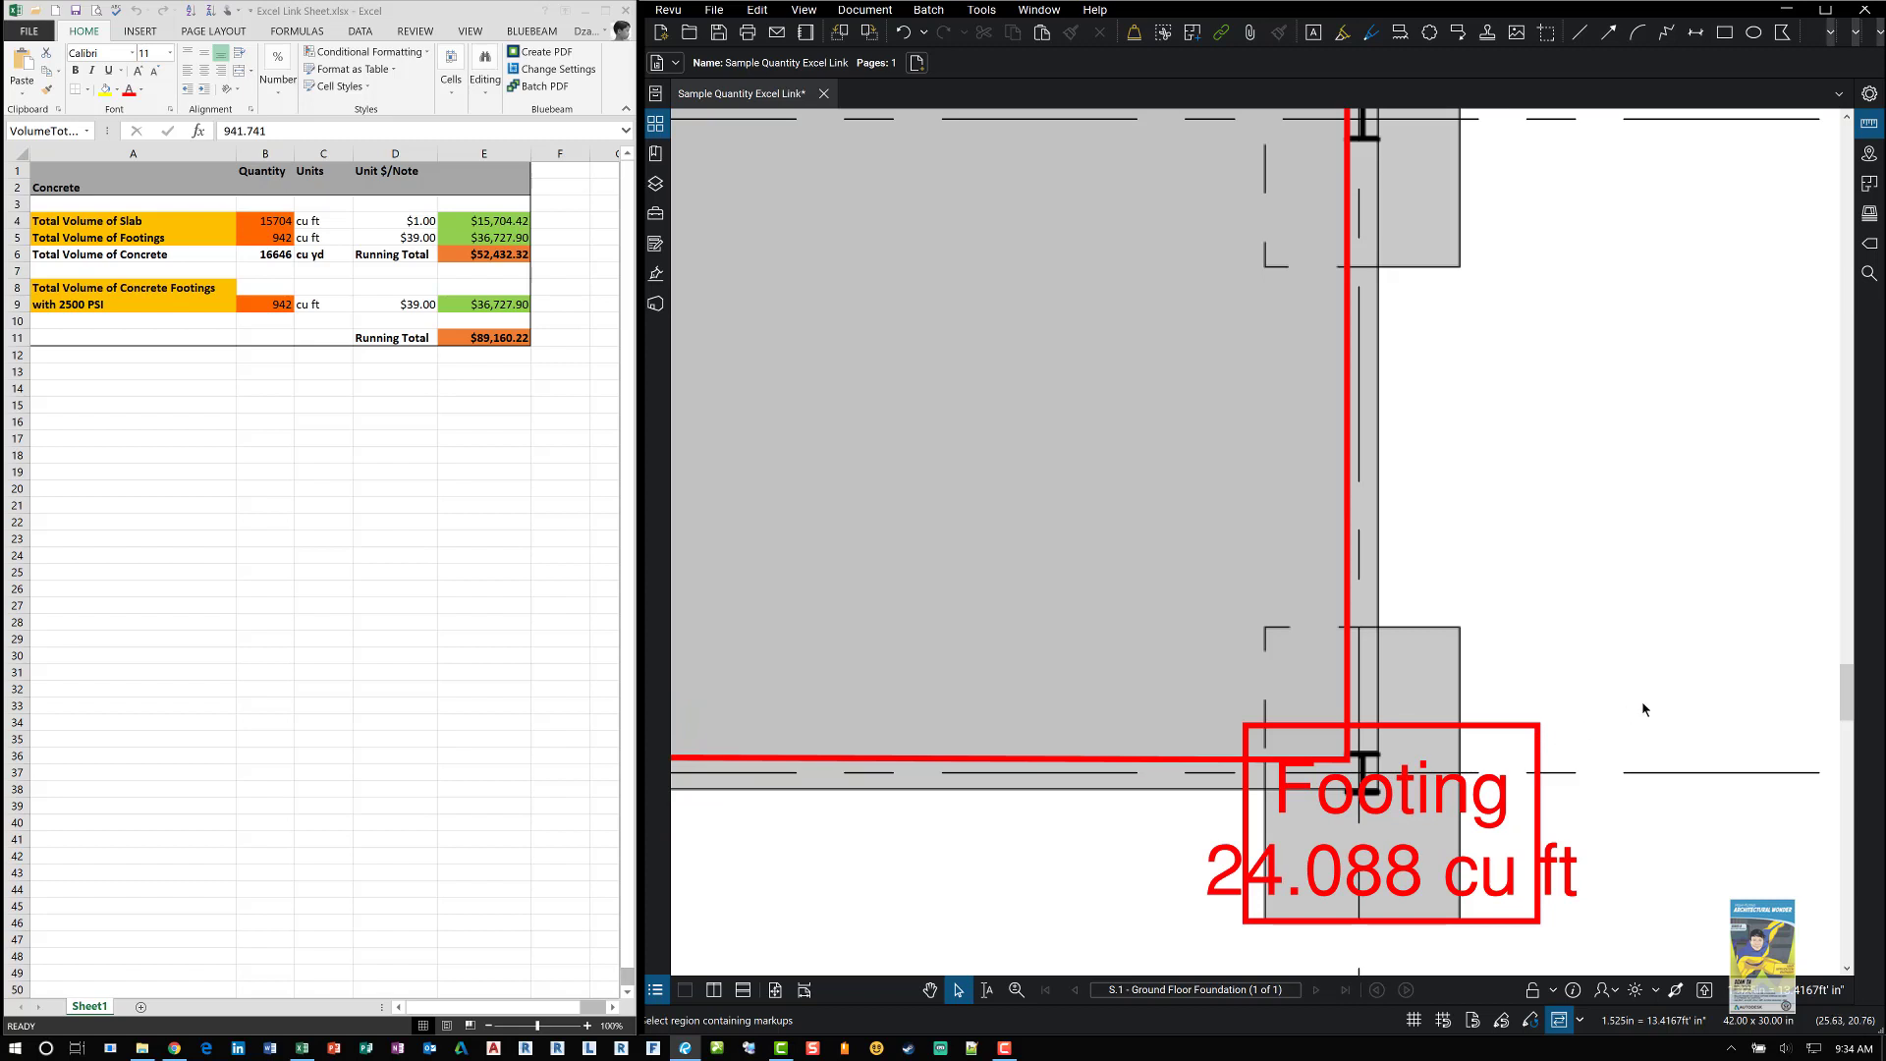
drag(1634, 682, 1579, 514)
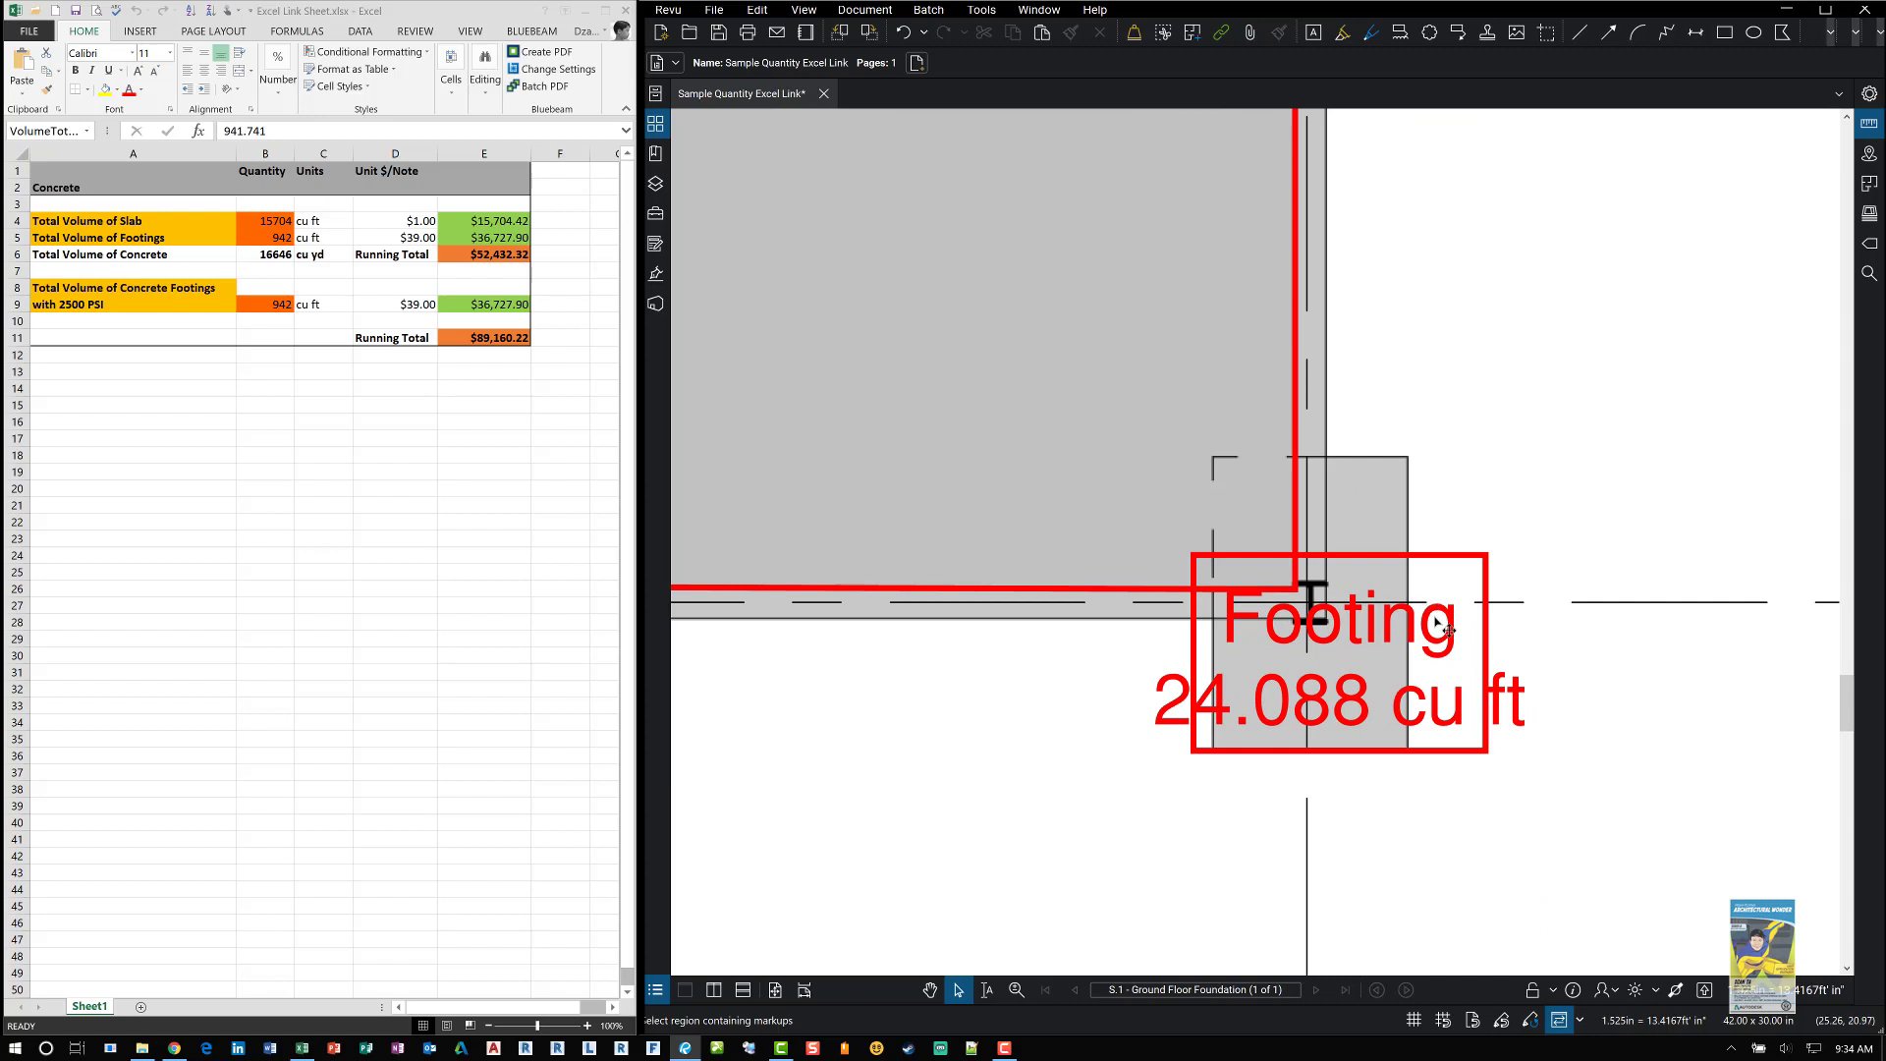
click(1445, 626)
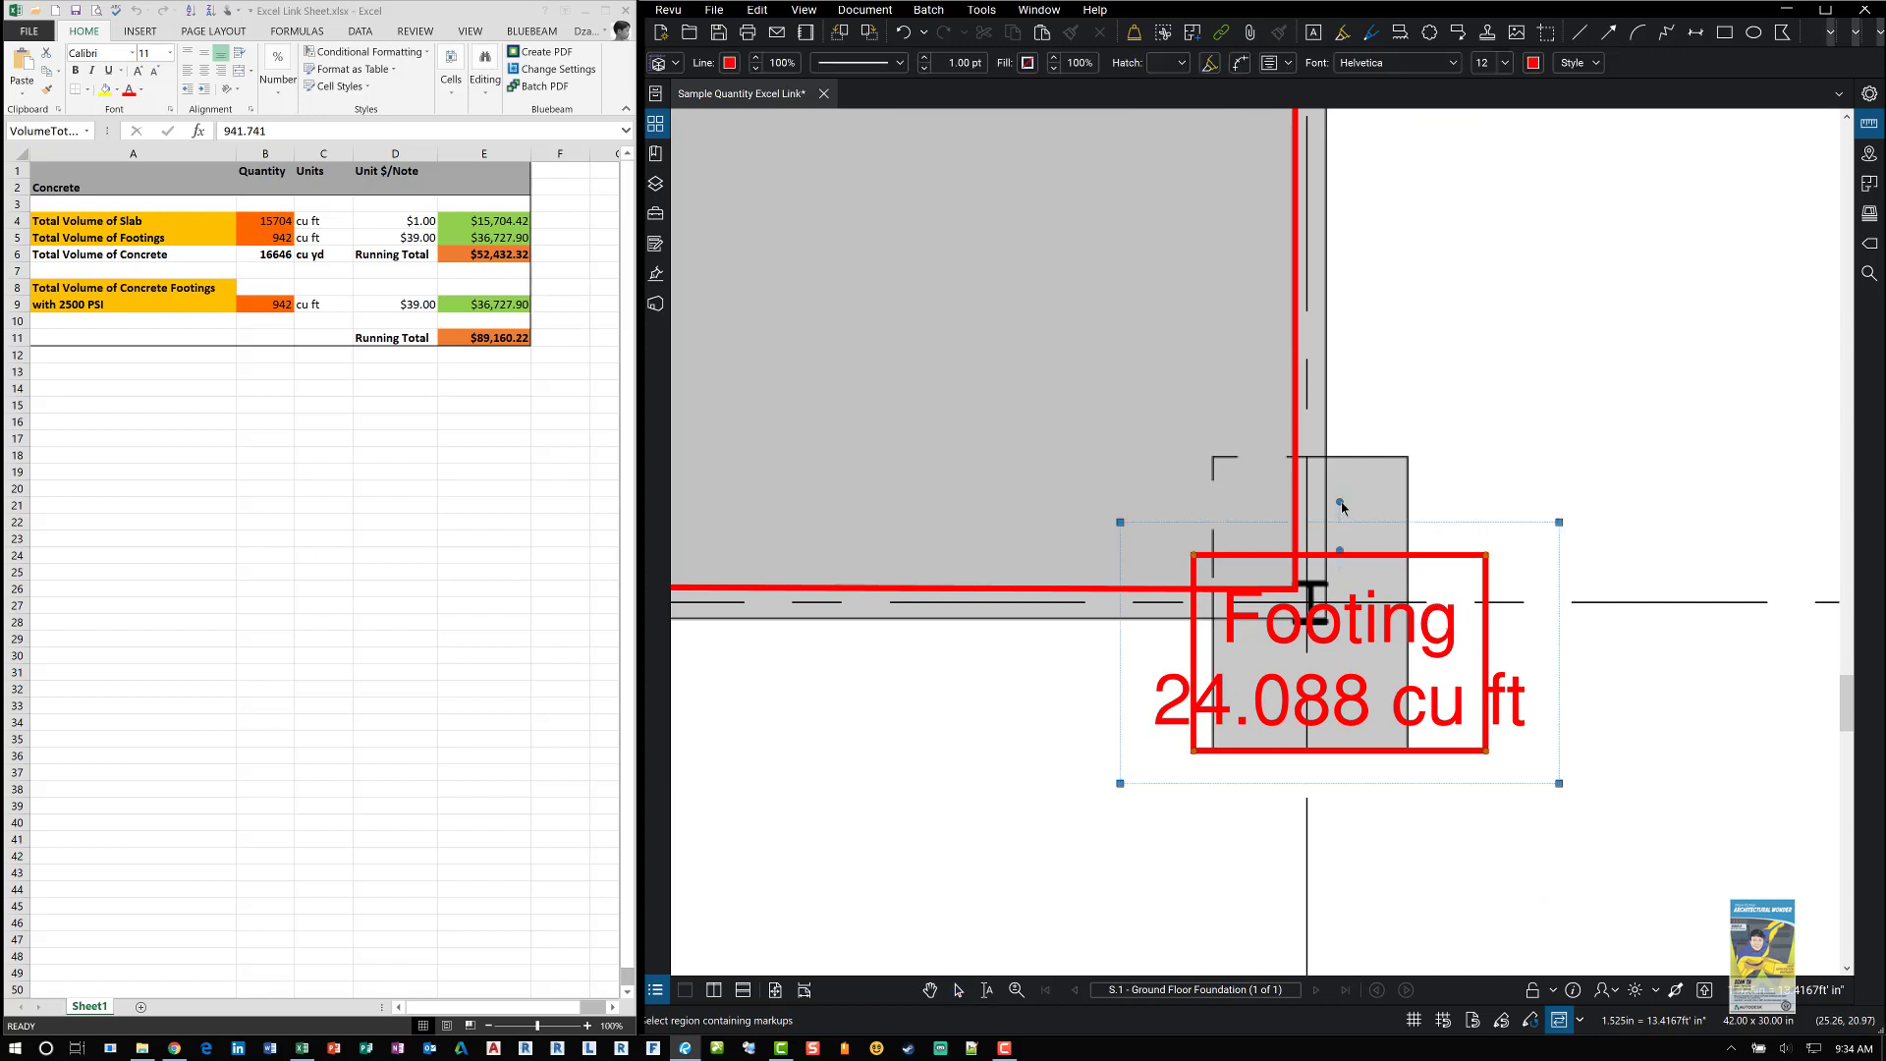
drag(1340, 503, 1070, 661)
drag(1731, 698, 1639, 715)
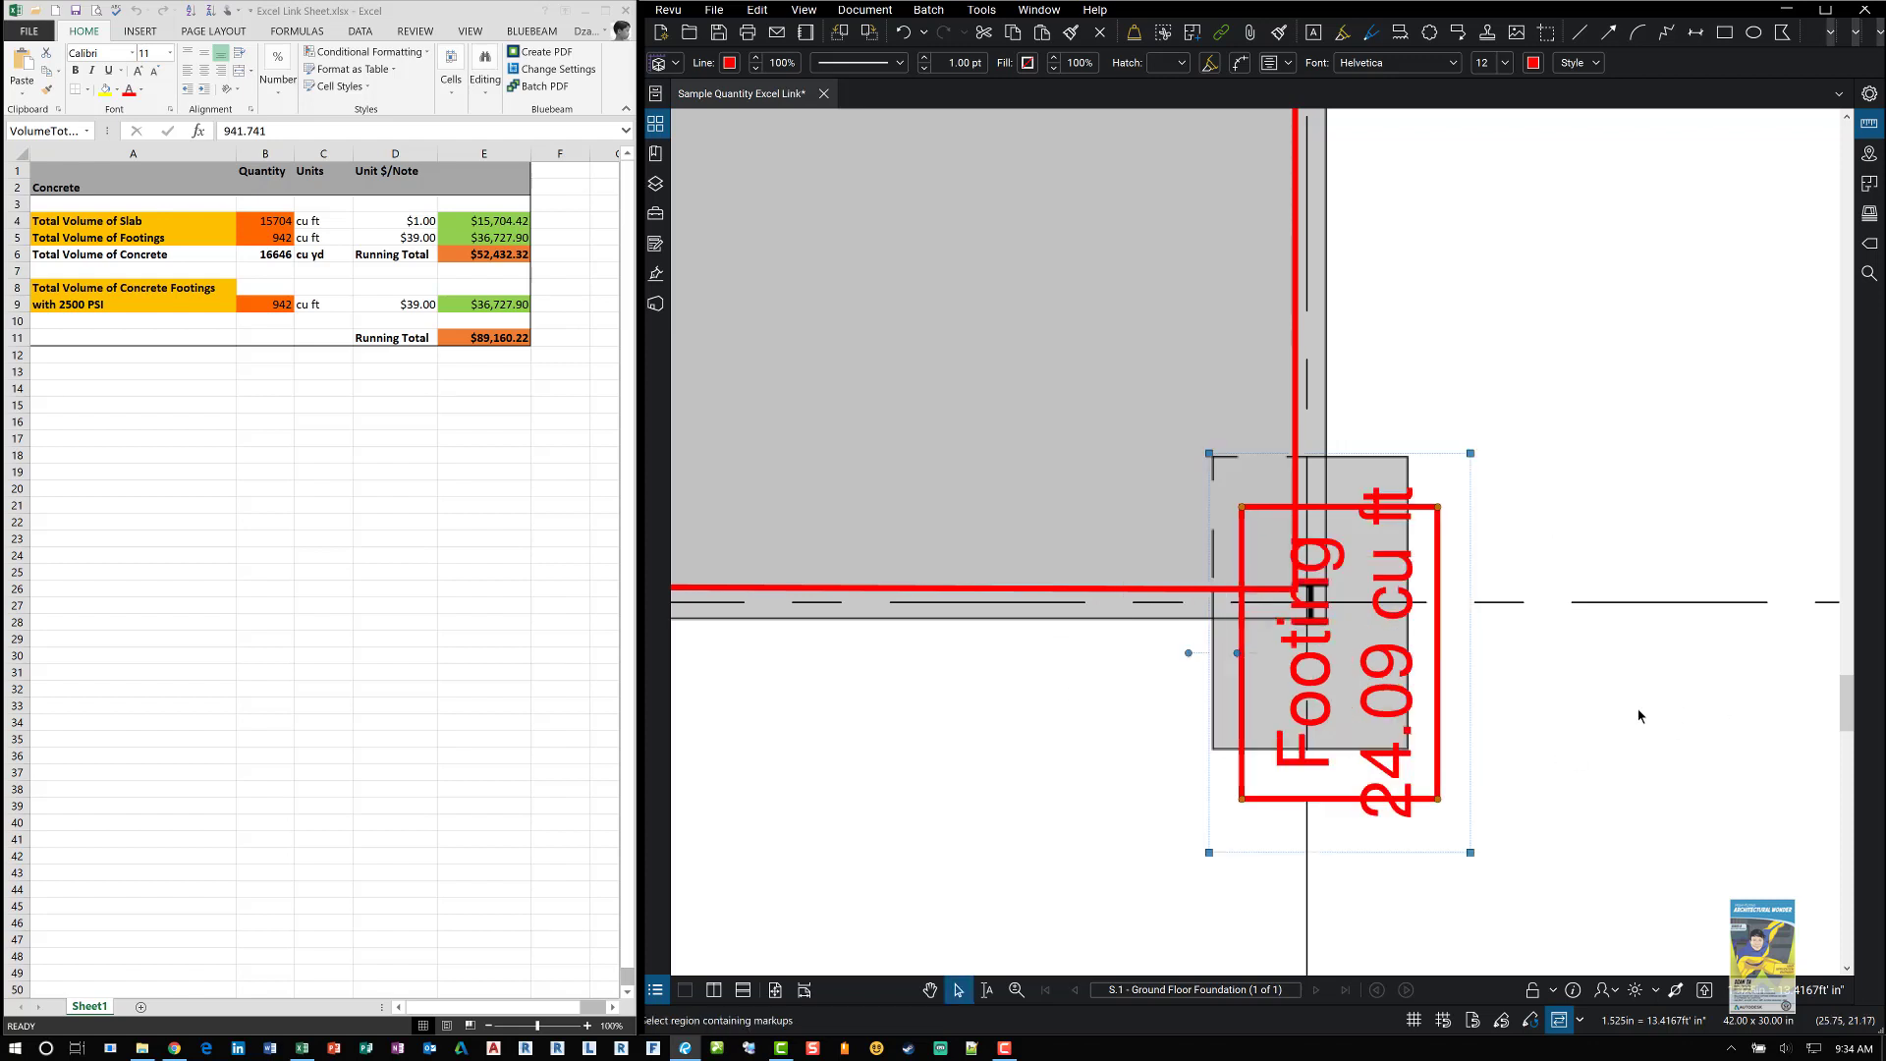
Nudge the rotated markup up, left and slightly right onto the footing, reading 24.09 cu ft
key(Up)
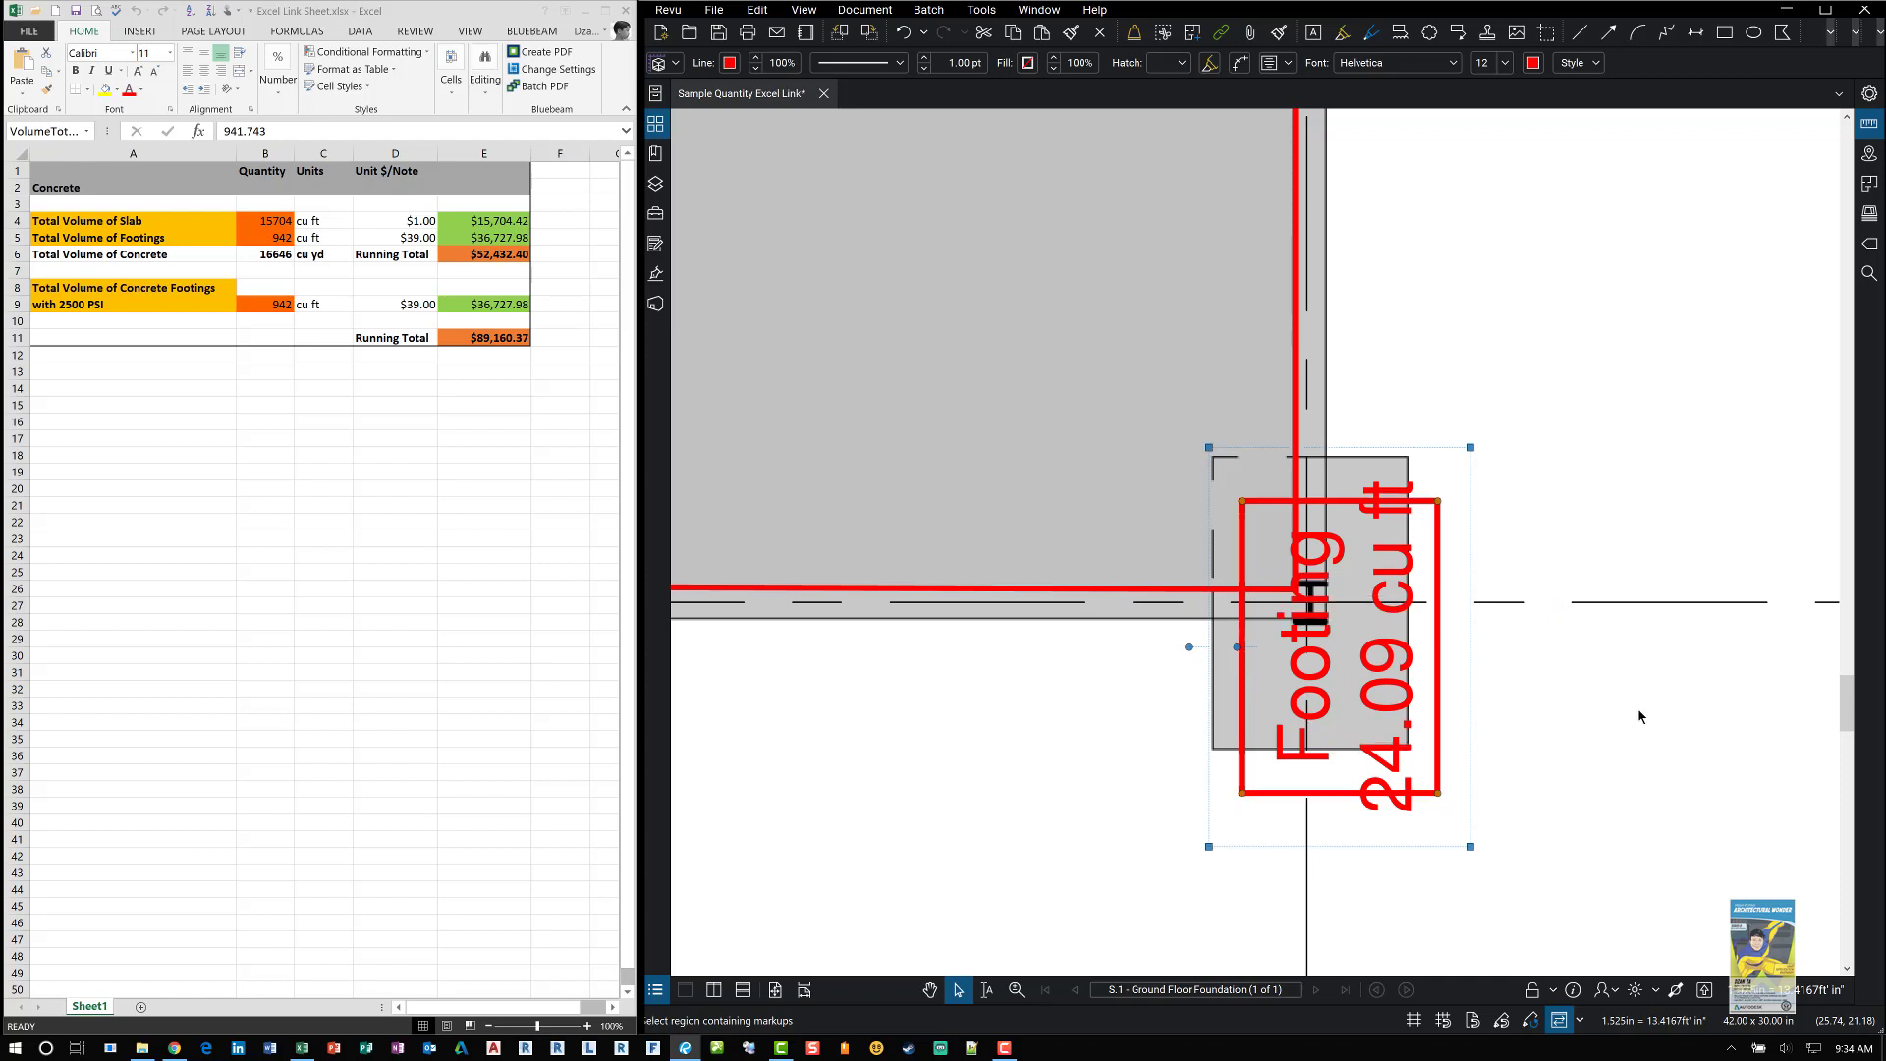
key(Up)
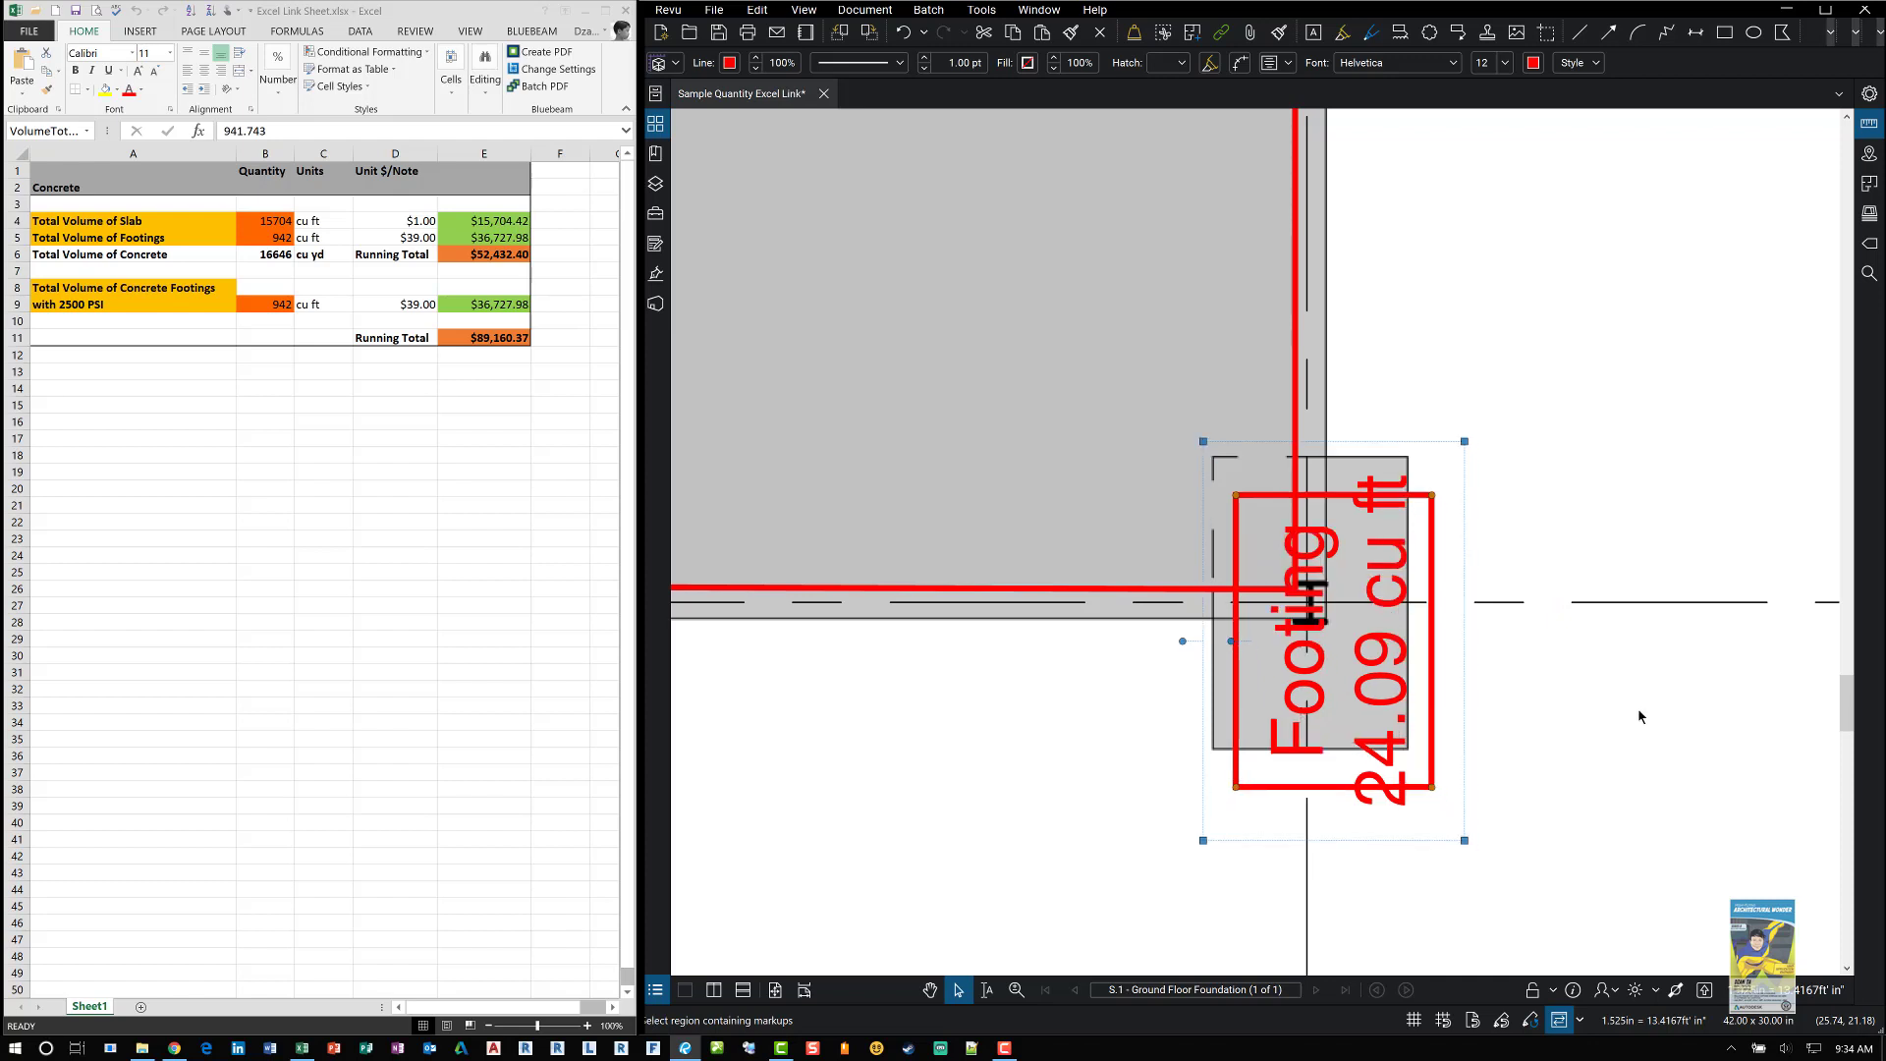
key(Left)
key(Left)
key(Up)
key(Up)
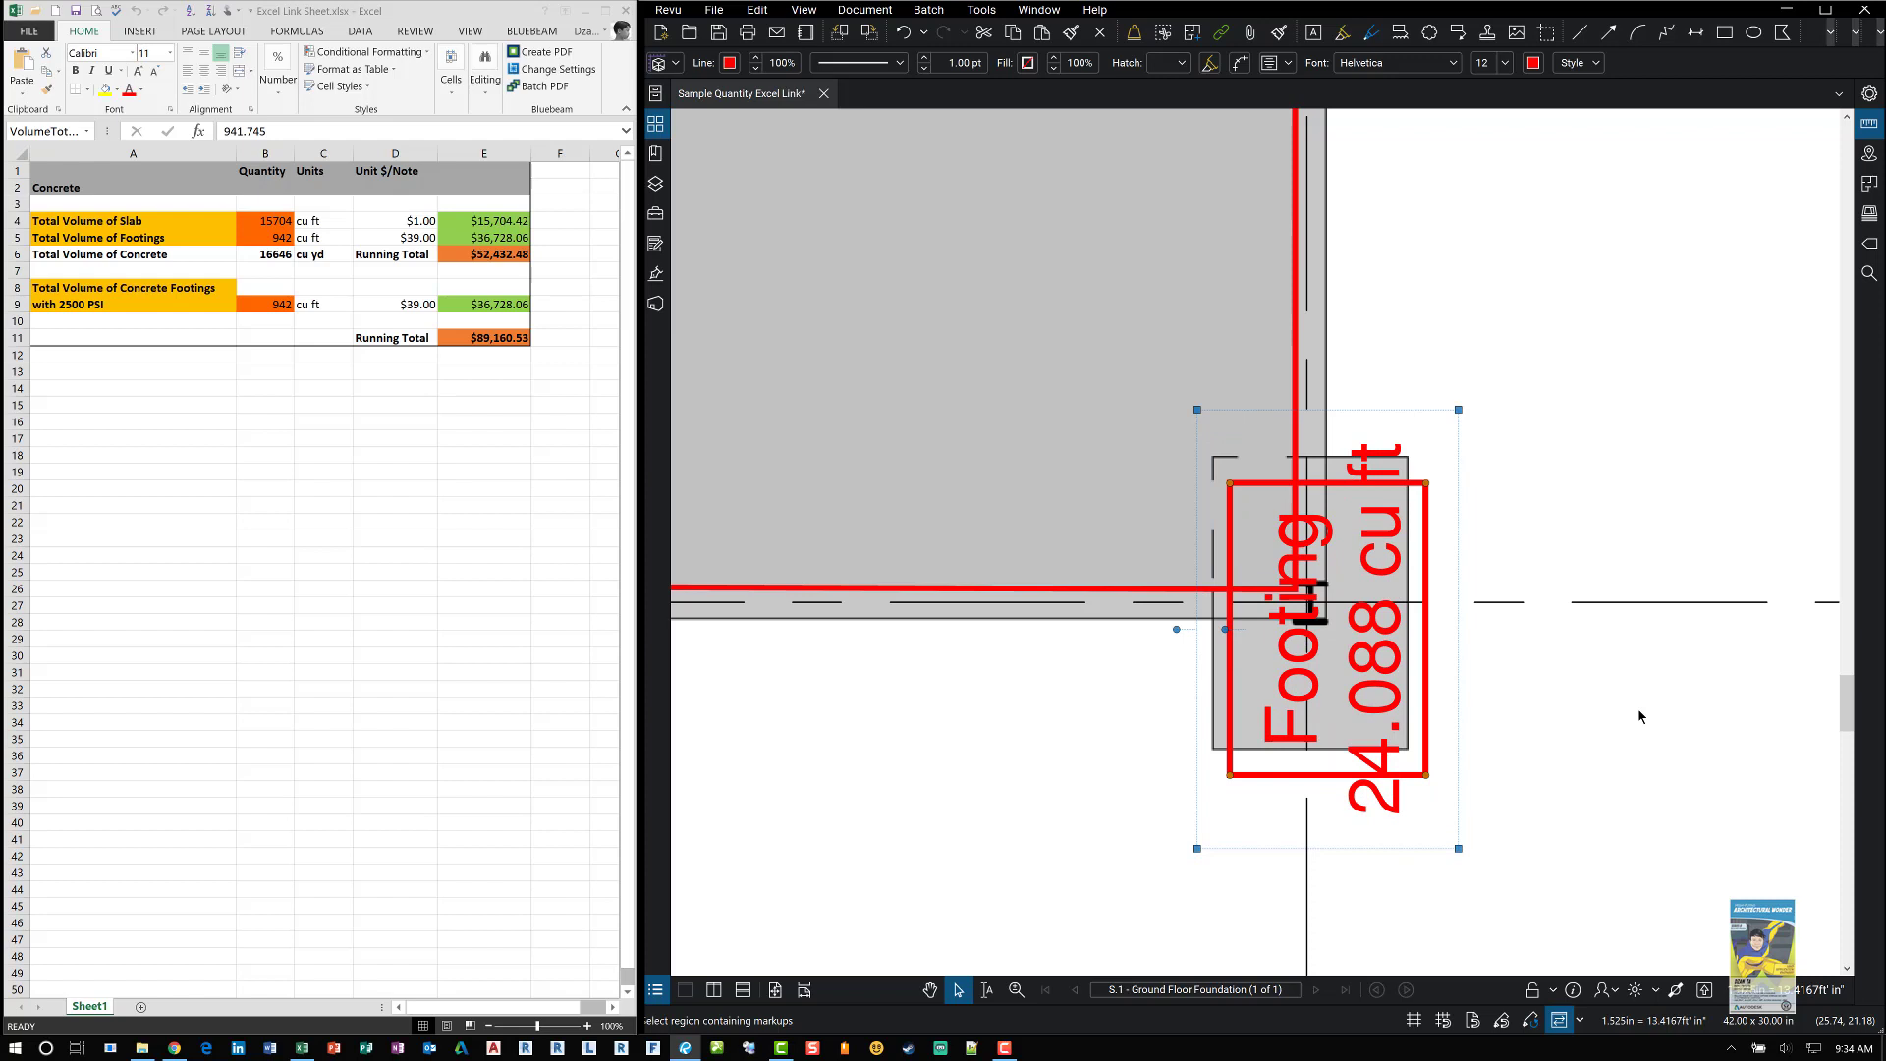
key(Up)
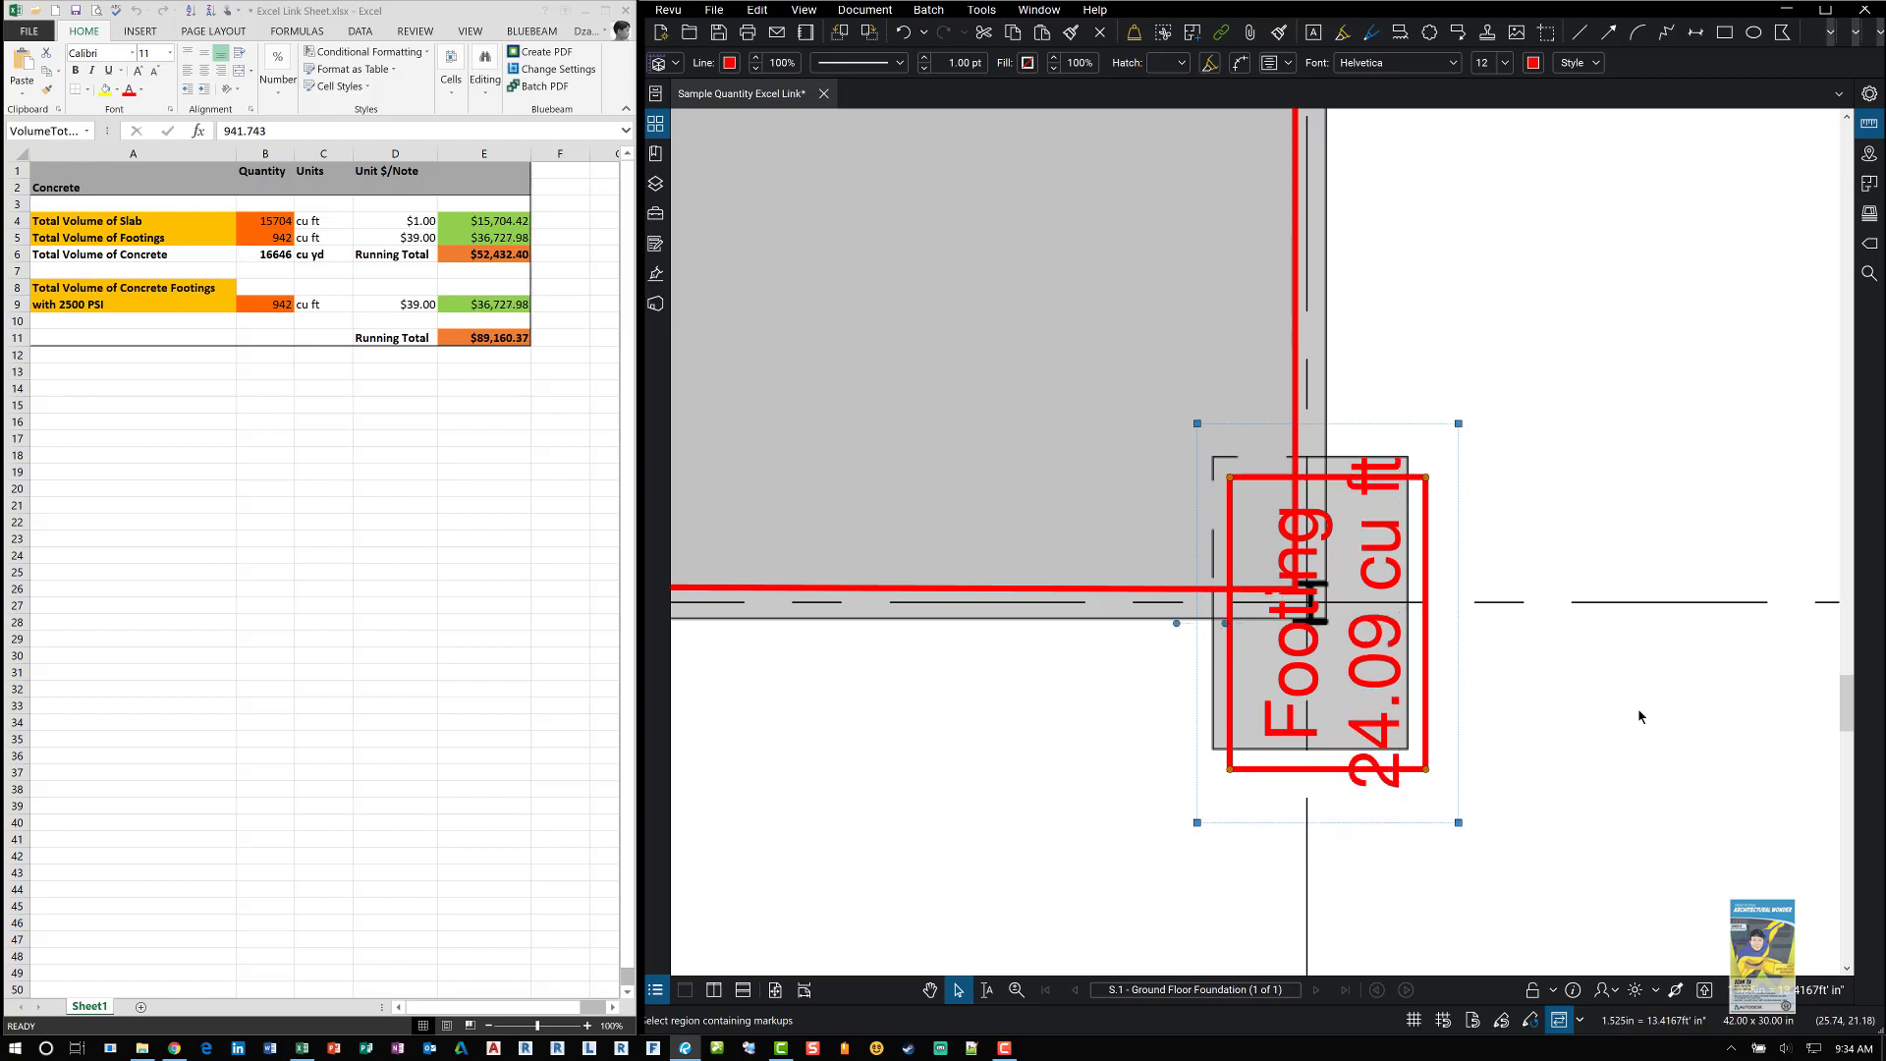
key(Up)
key(Left)
key(Left)
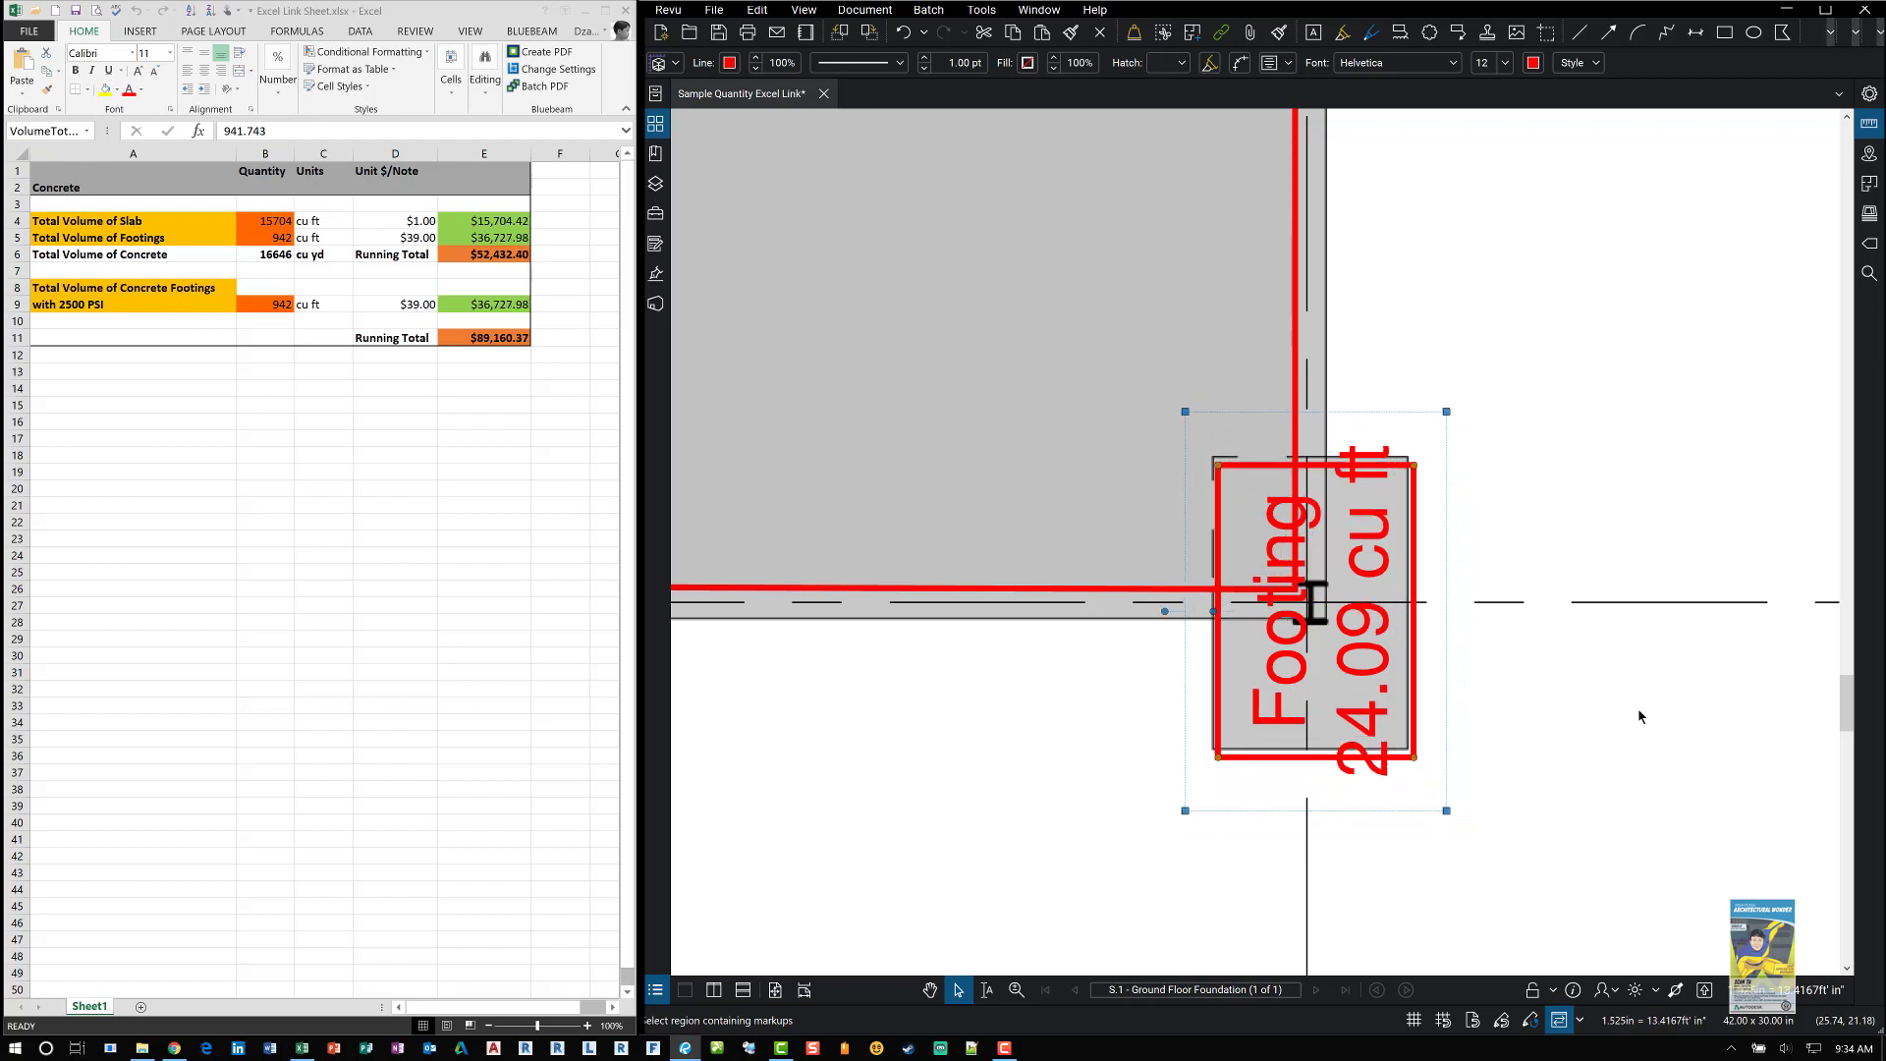
key(Left)
key(Left)
key(Up)
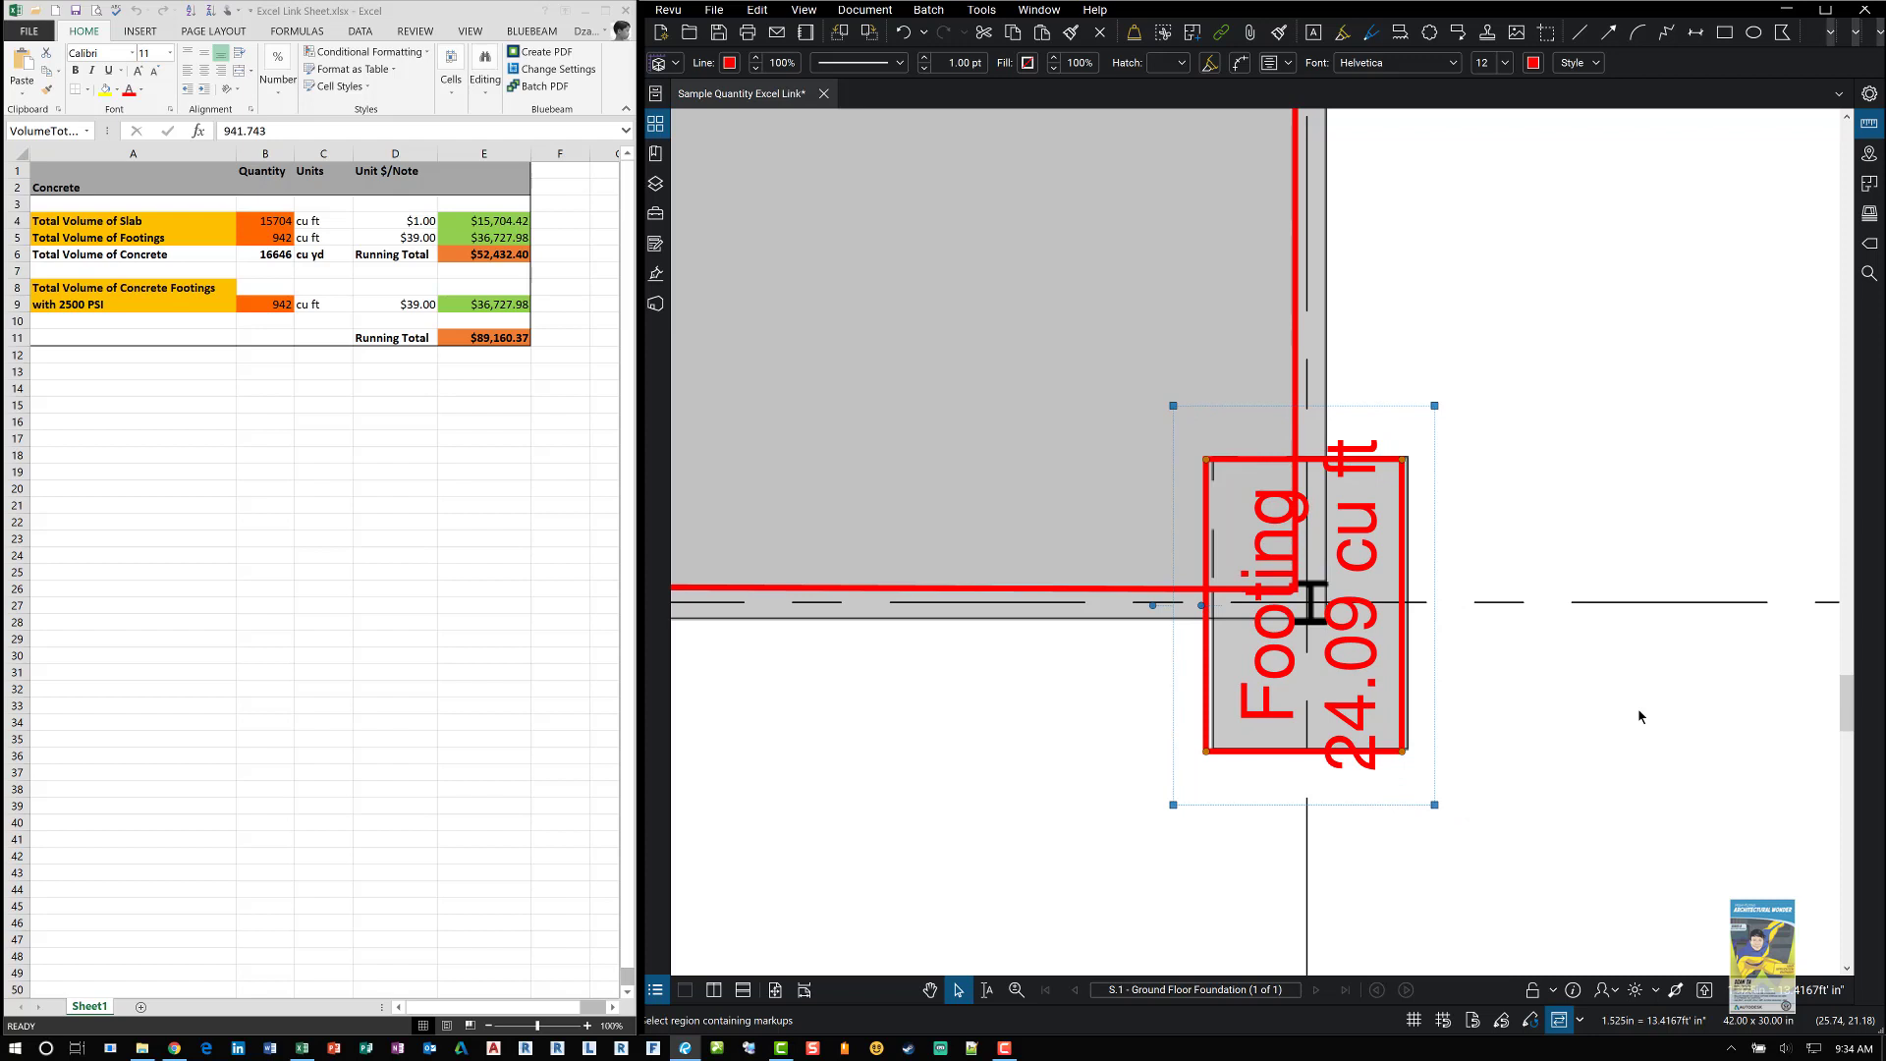
key(Right)
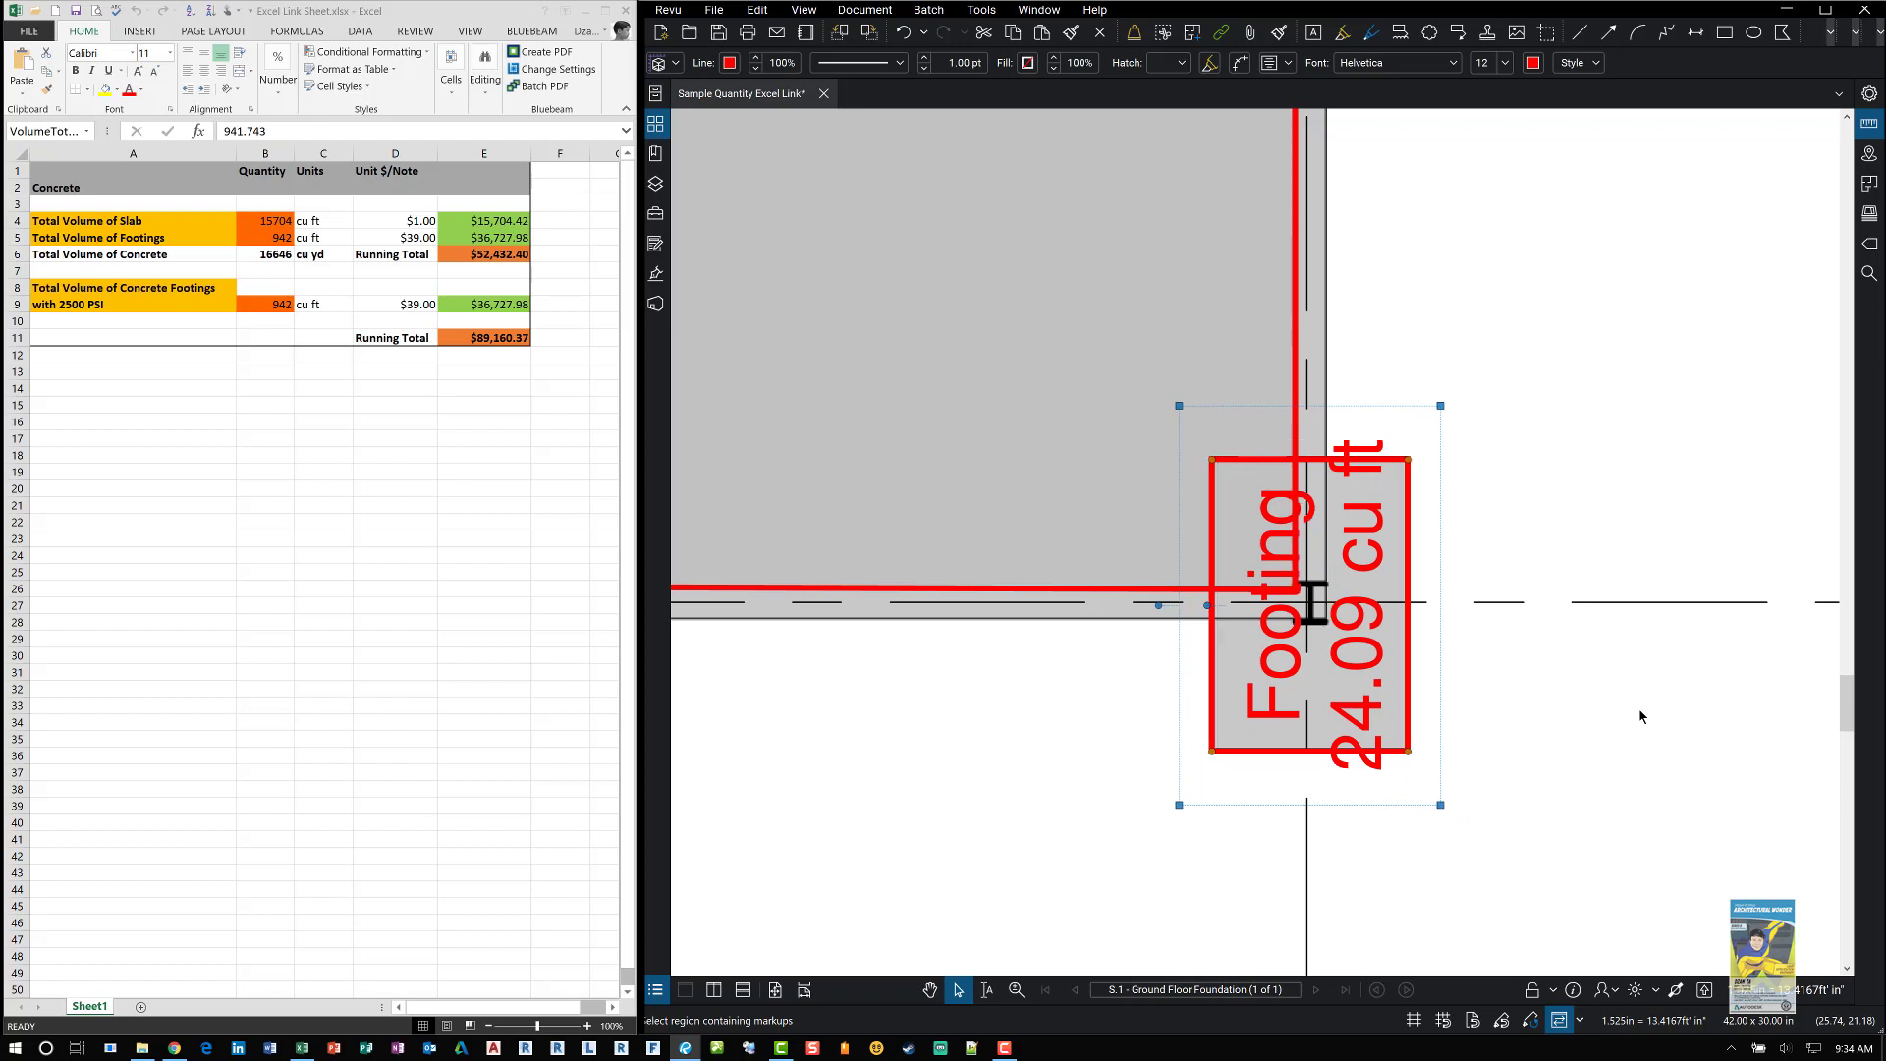
click(1638, 709)
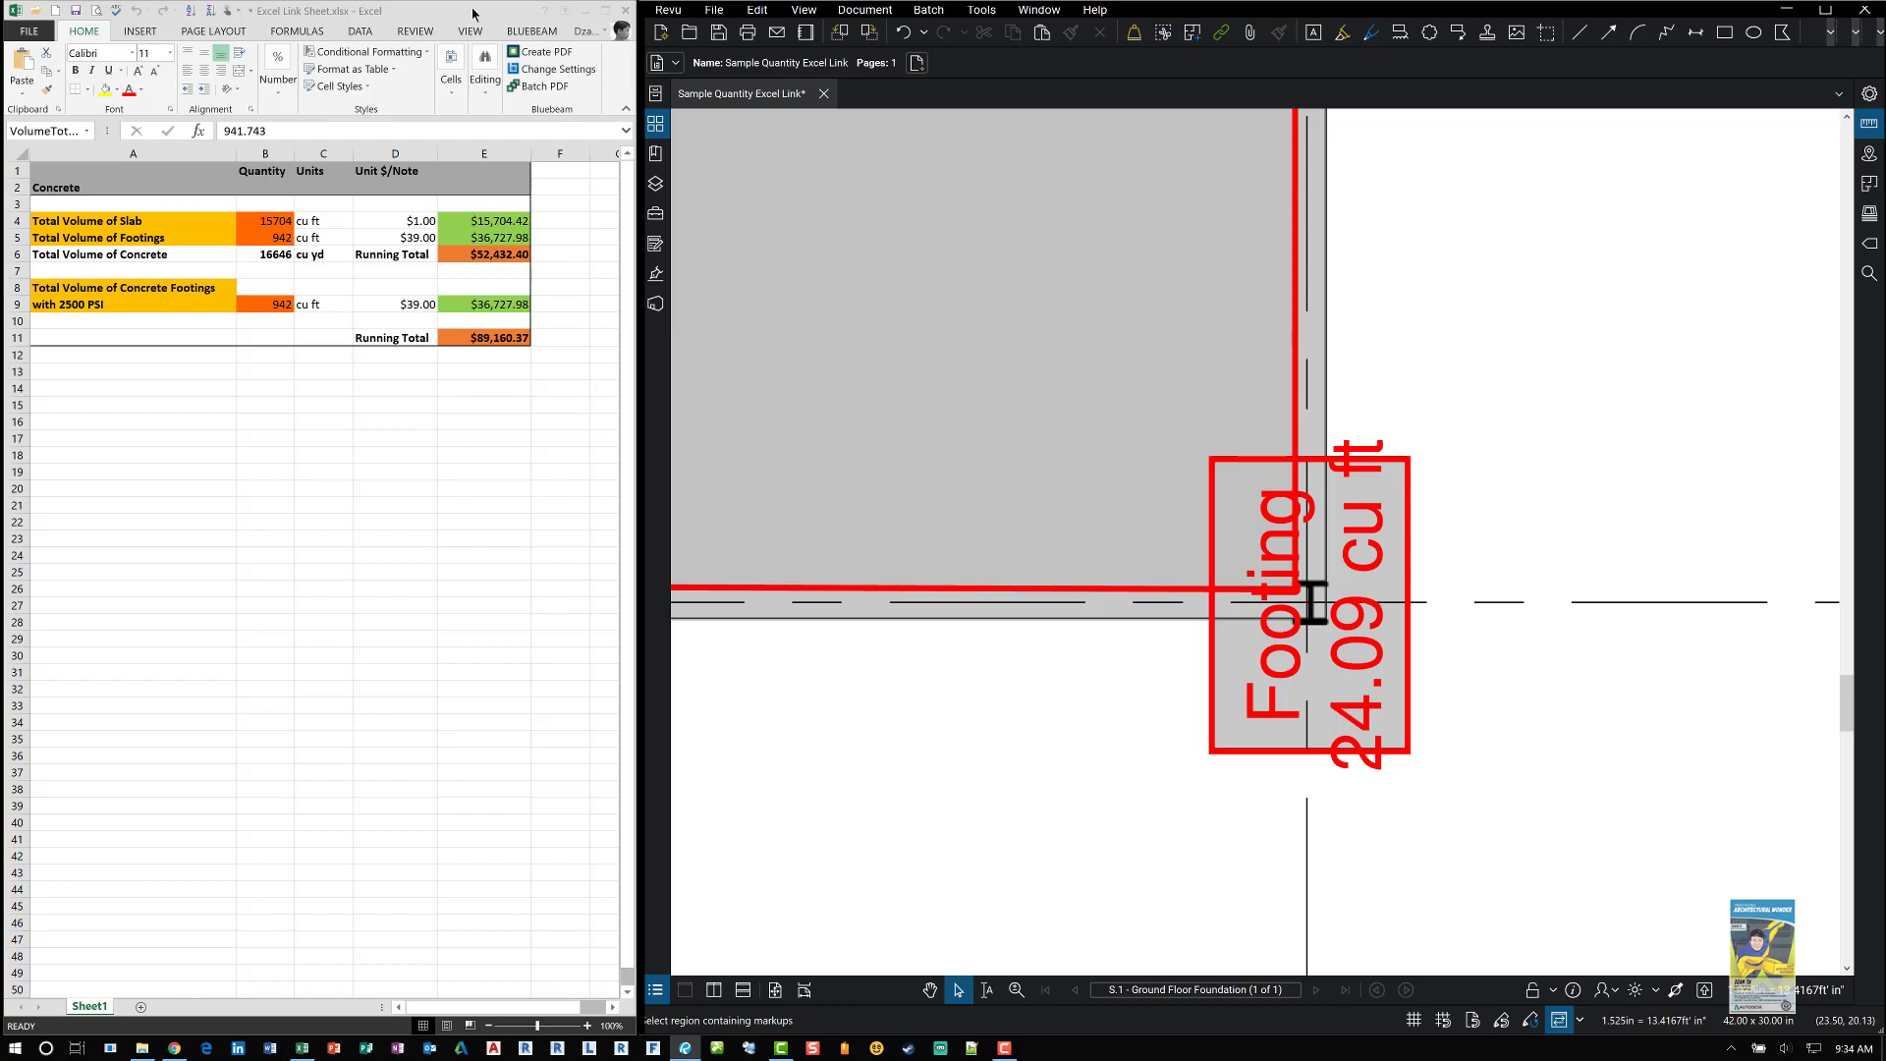
Maximize Excel and confirm Quantity Link preferences with cell fill, units and markup quantity enabled
click(607, 17)
click(607, 12)
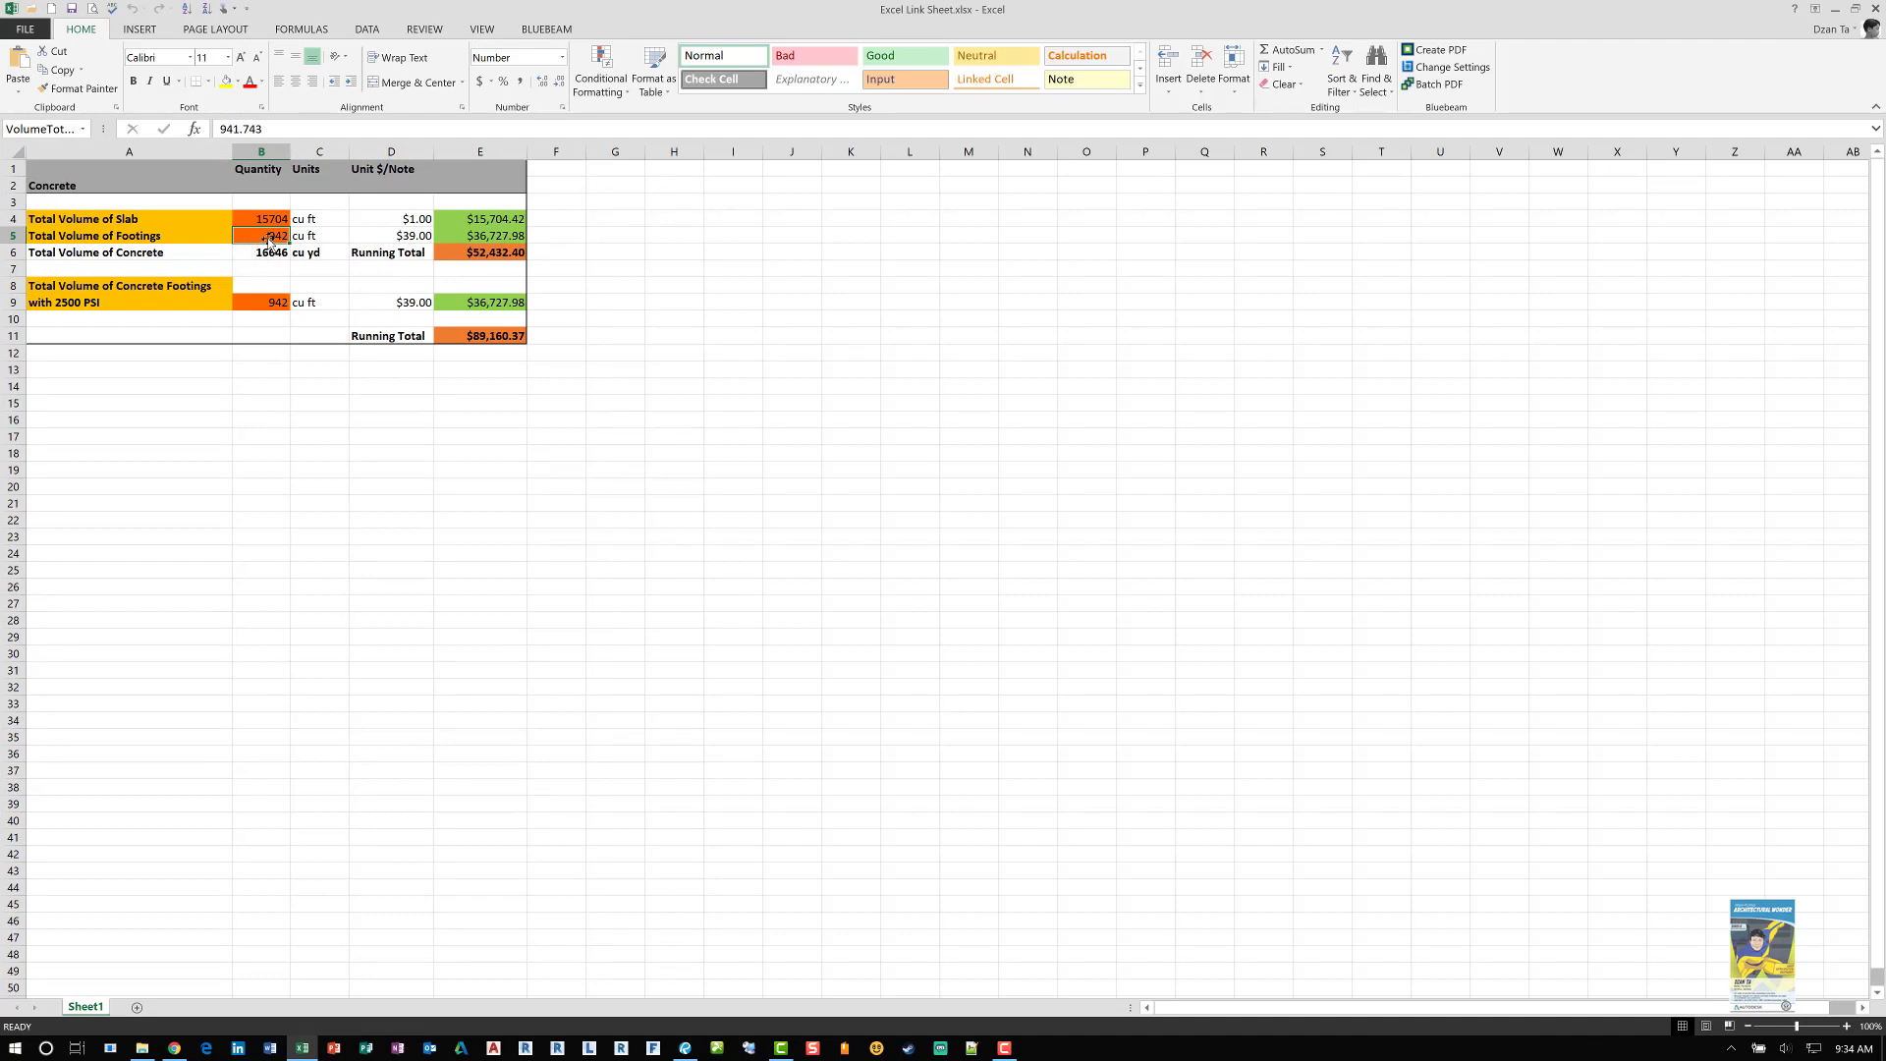
right_click(268, 238)
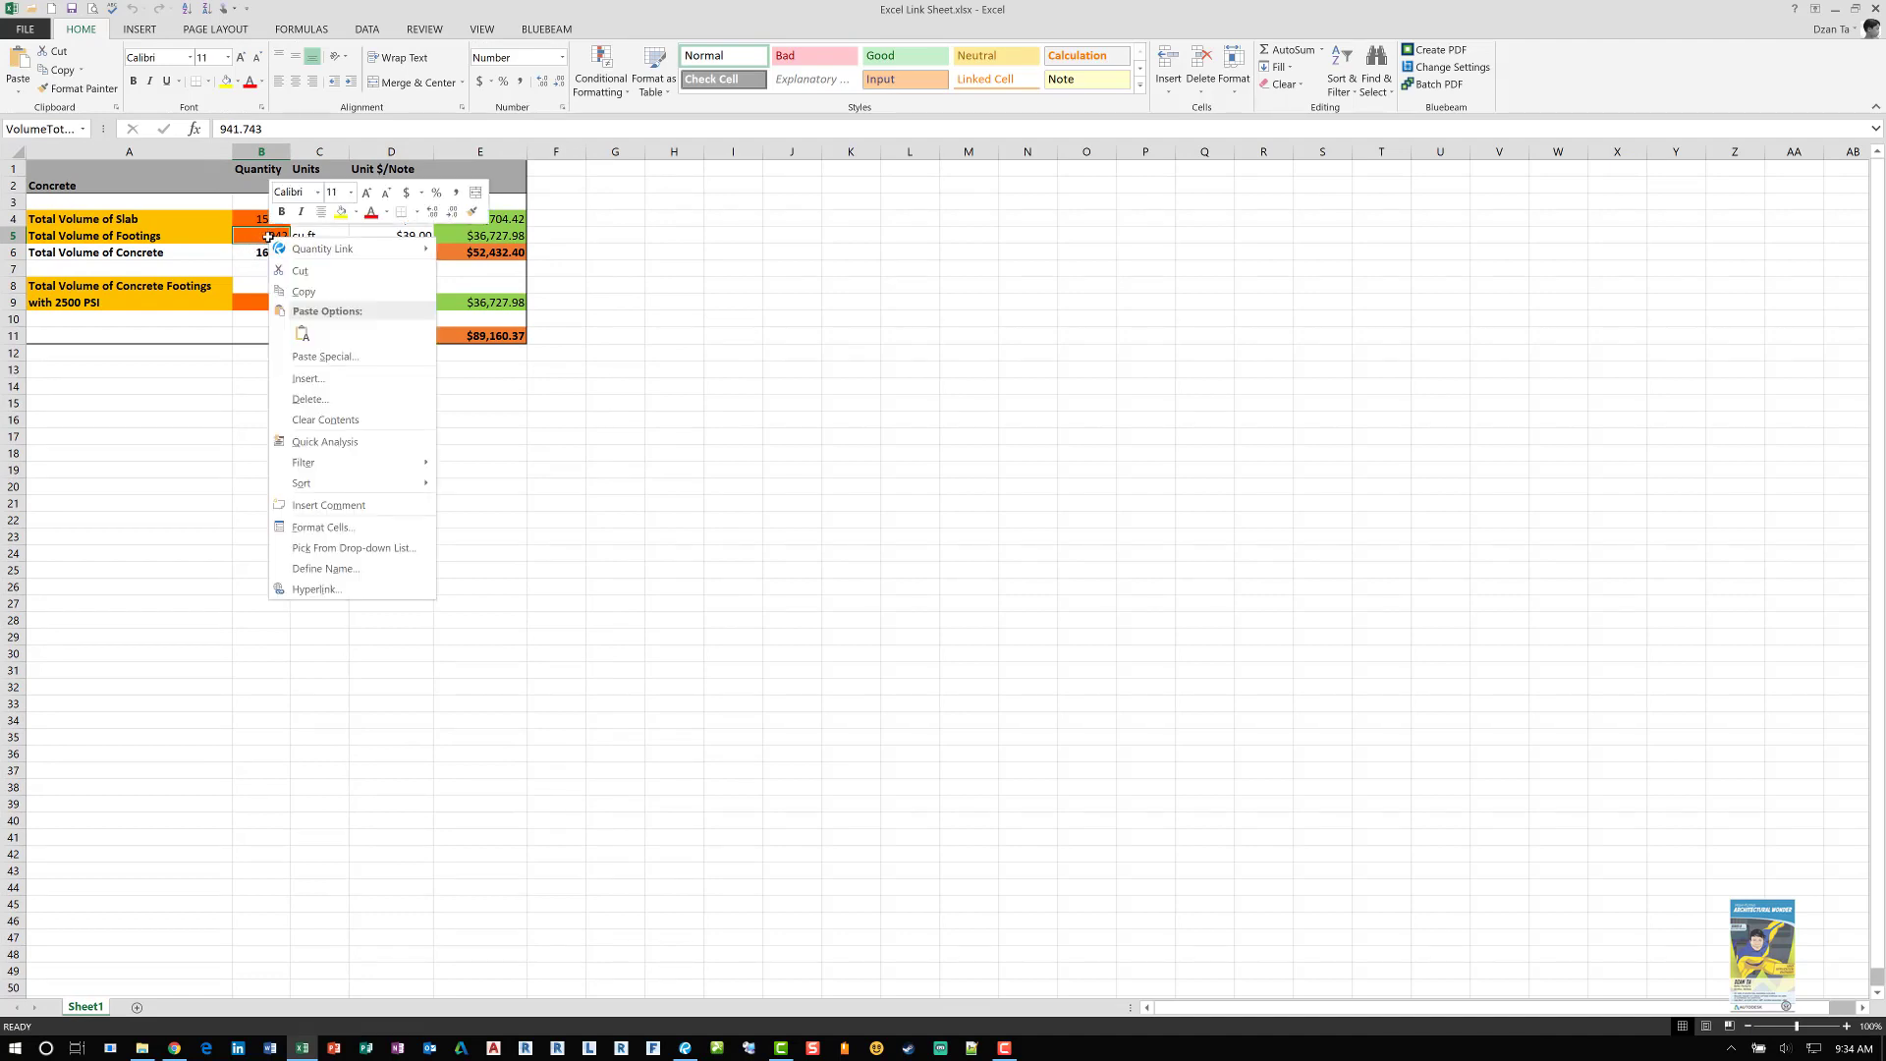
mouse_move(316, 249)
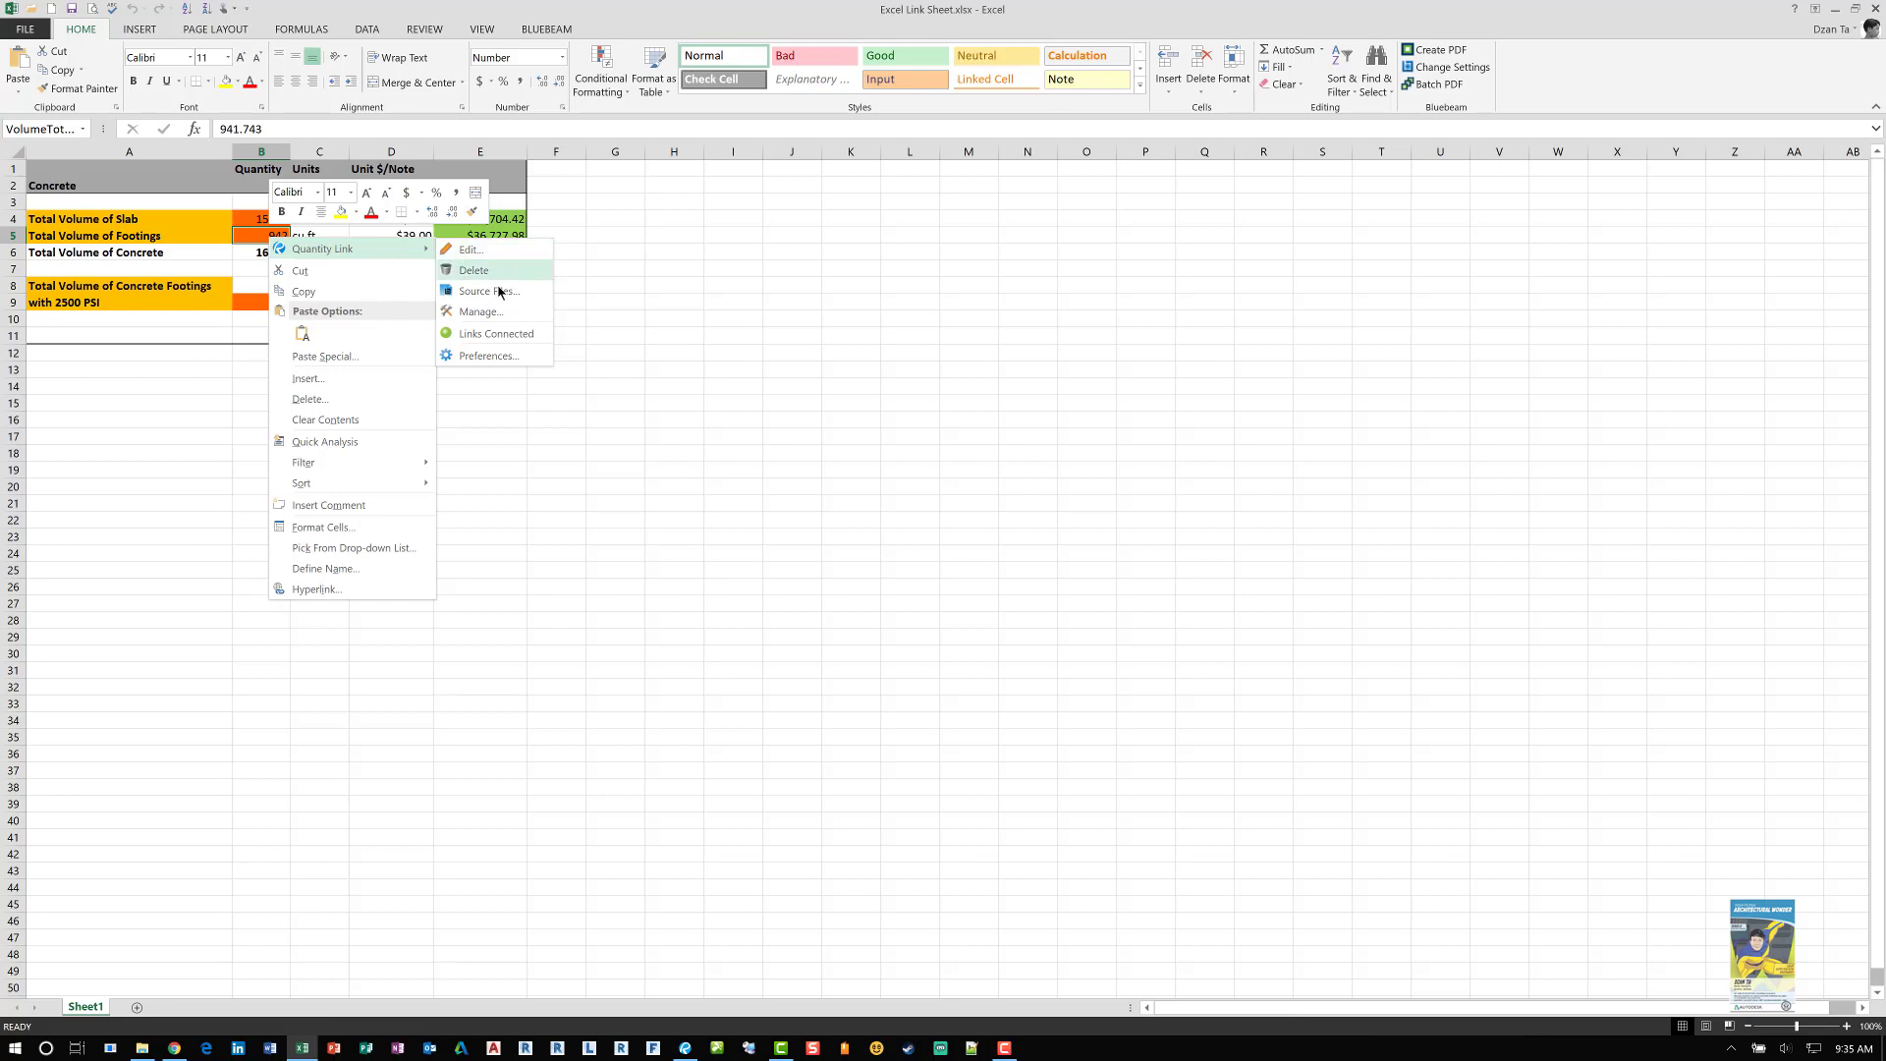
click(486, 357)
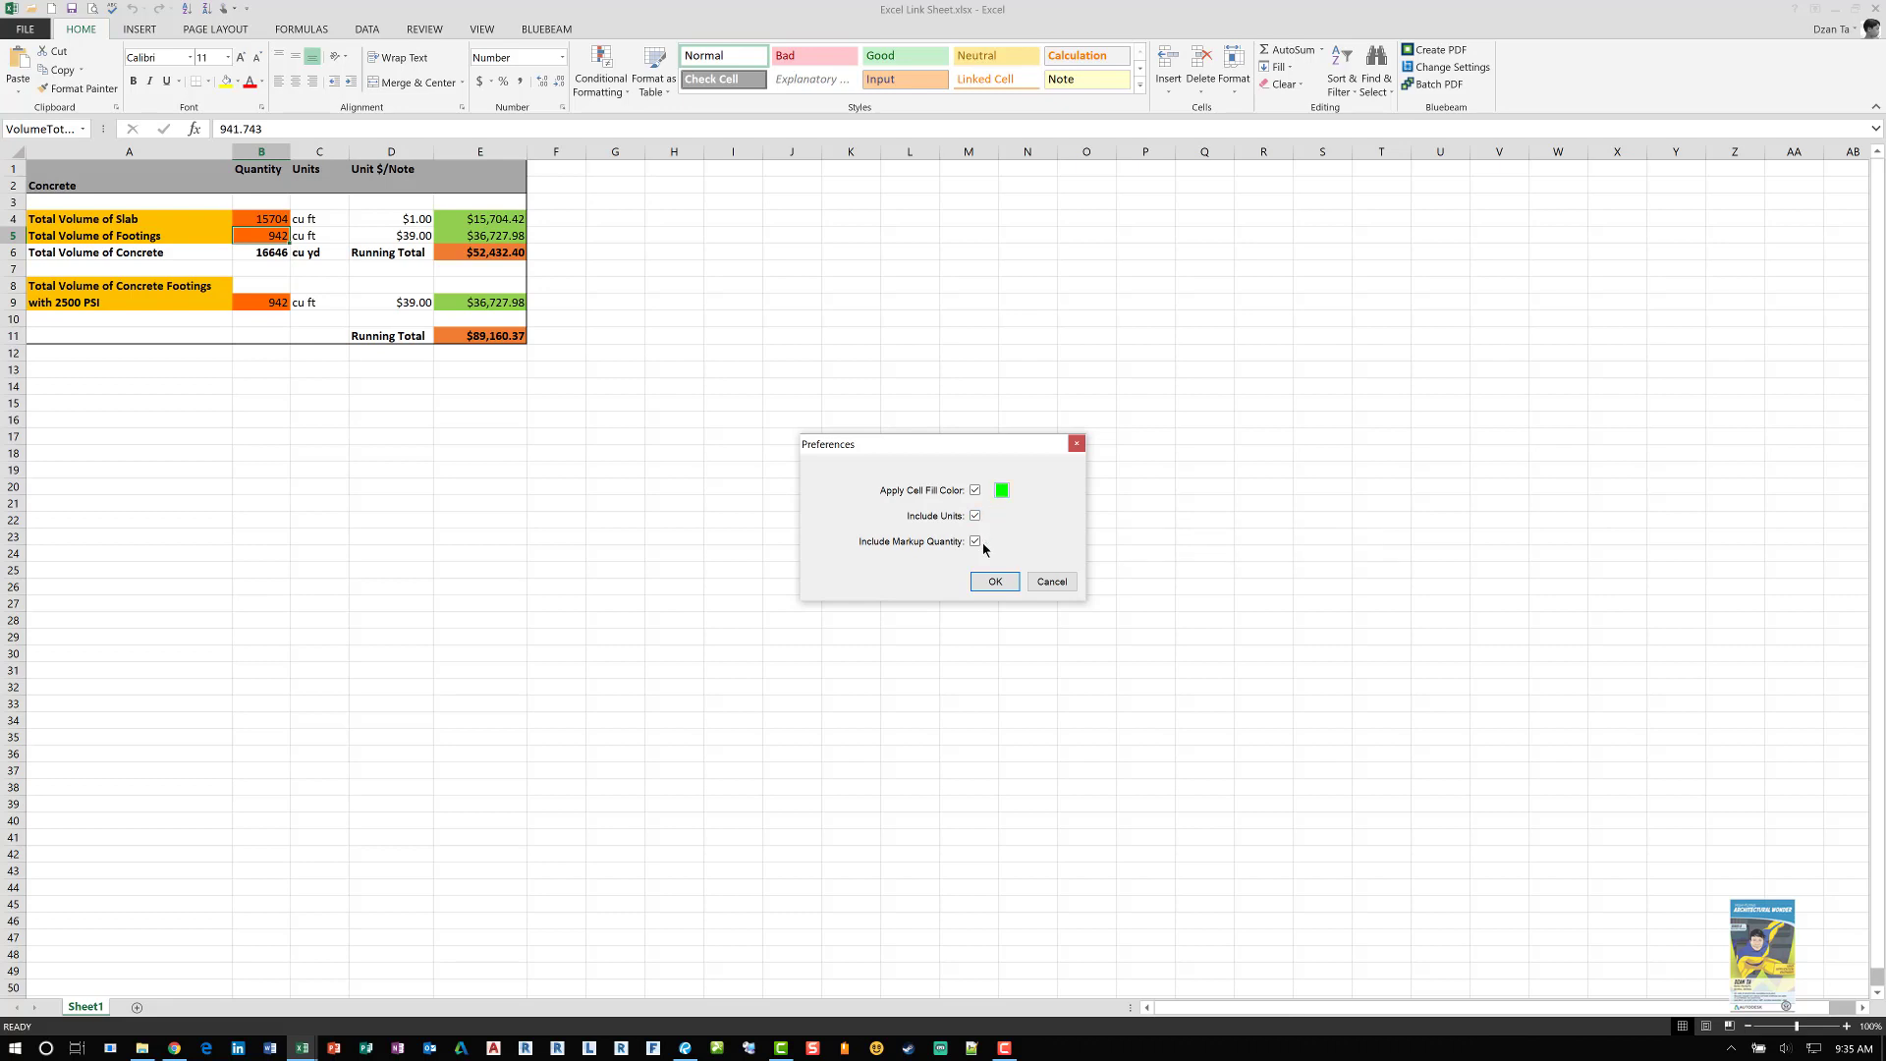
click(996, 580)
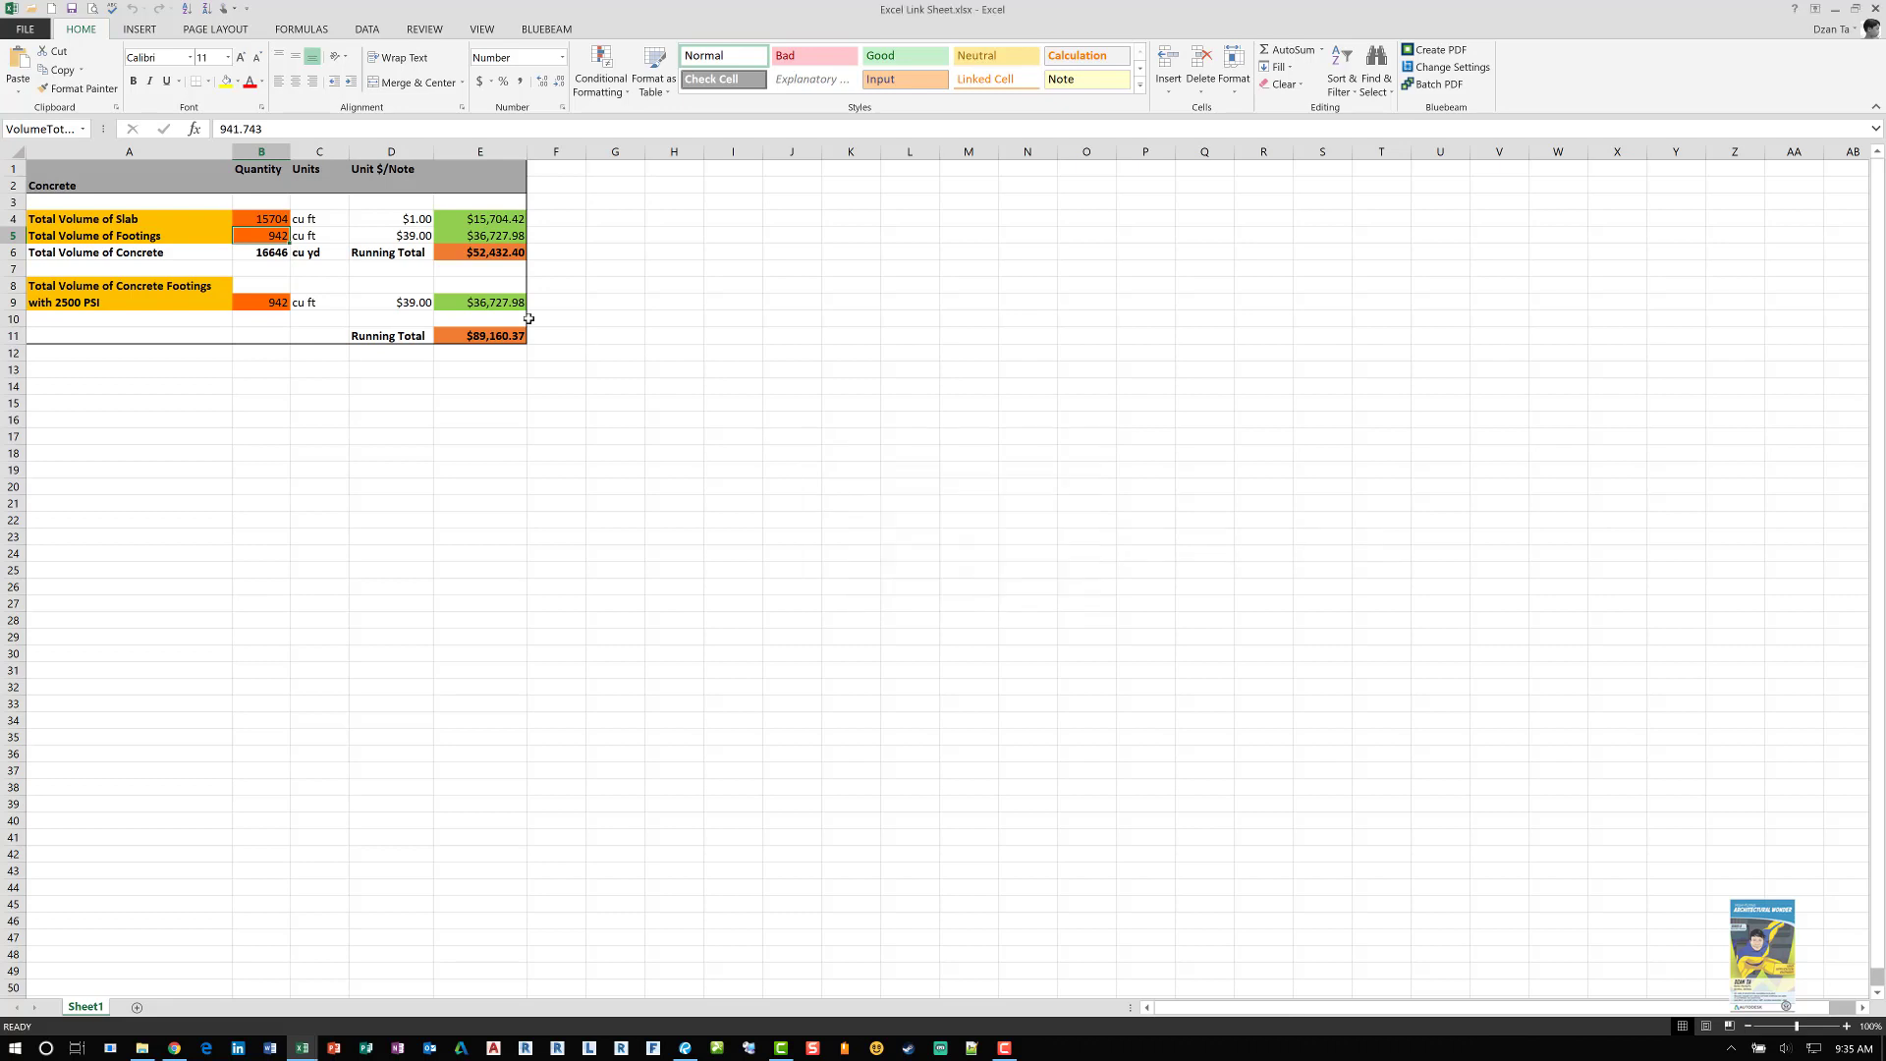
right_click(269, 237)
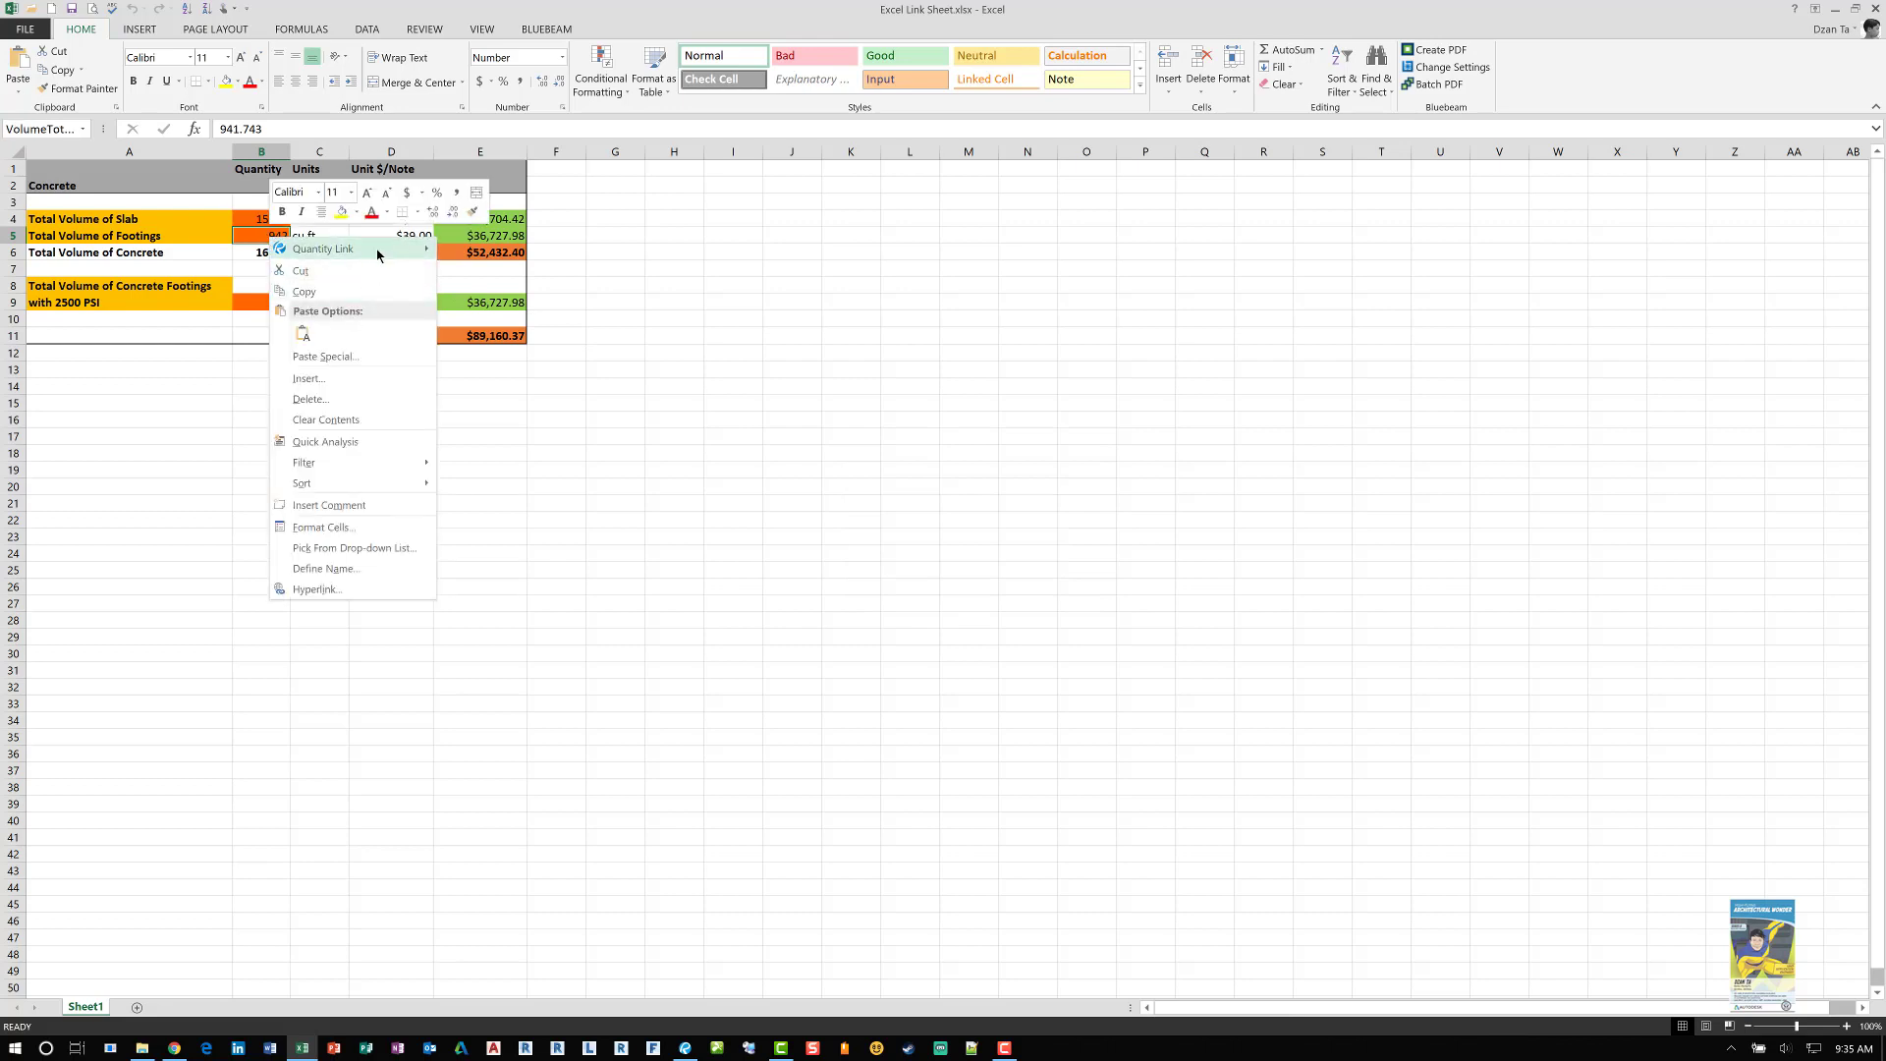
mouse_move(378, 254)
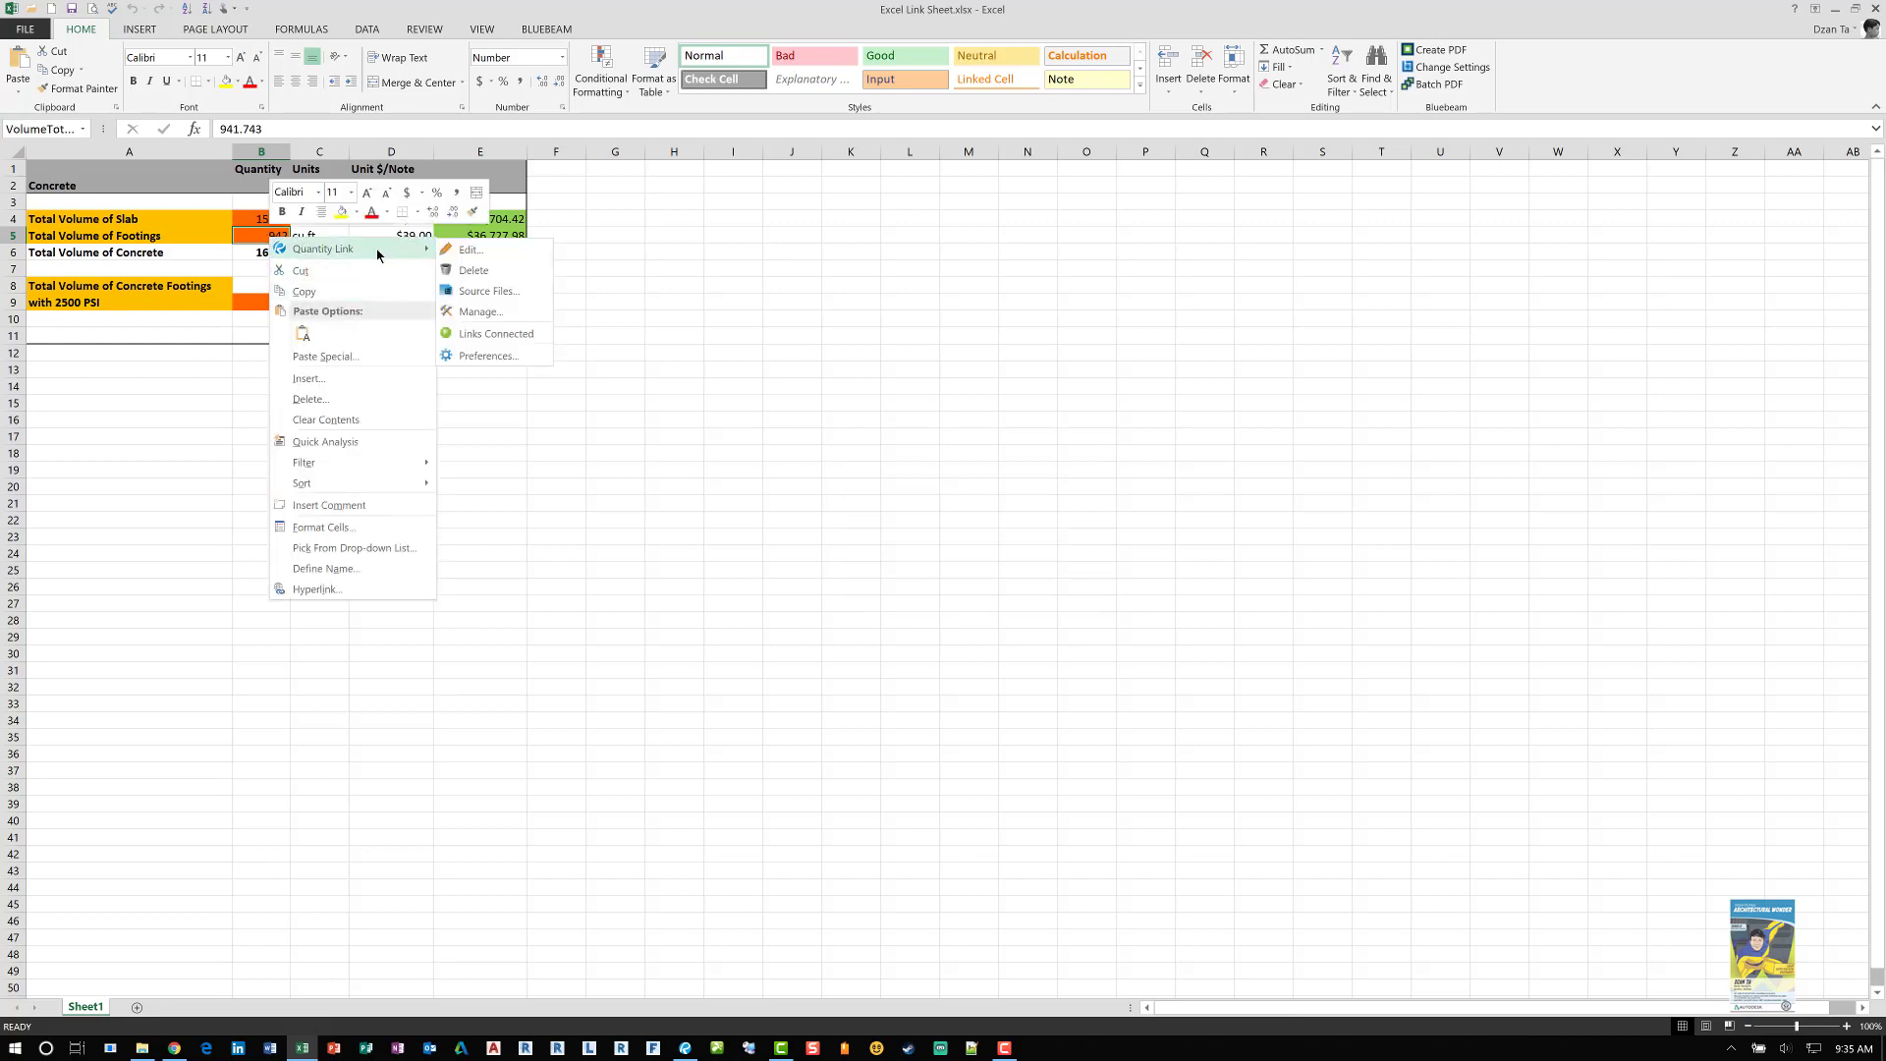
click(504, 293)
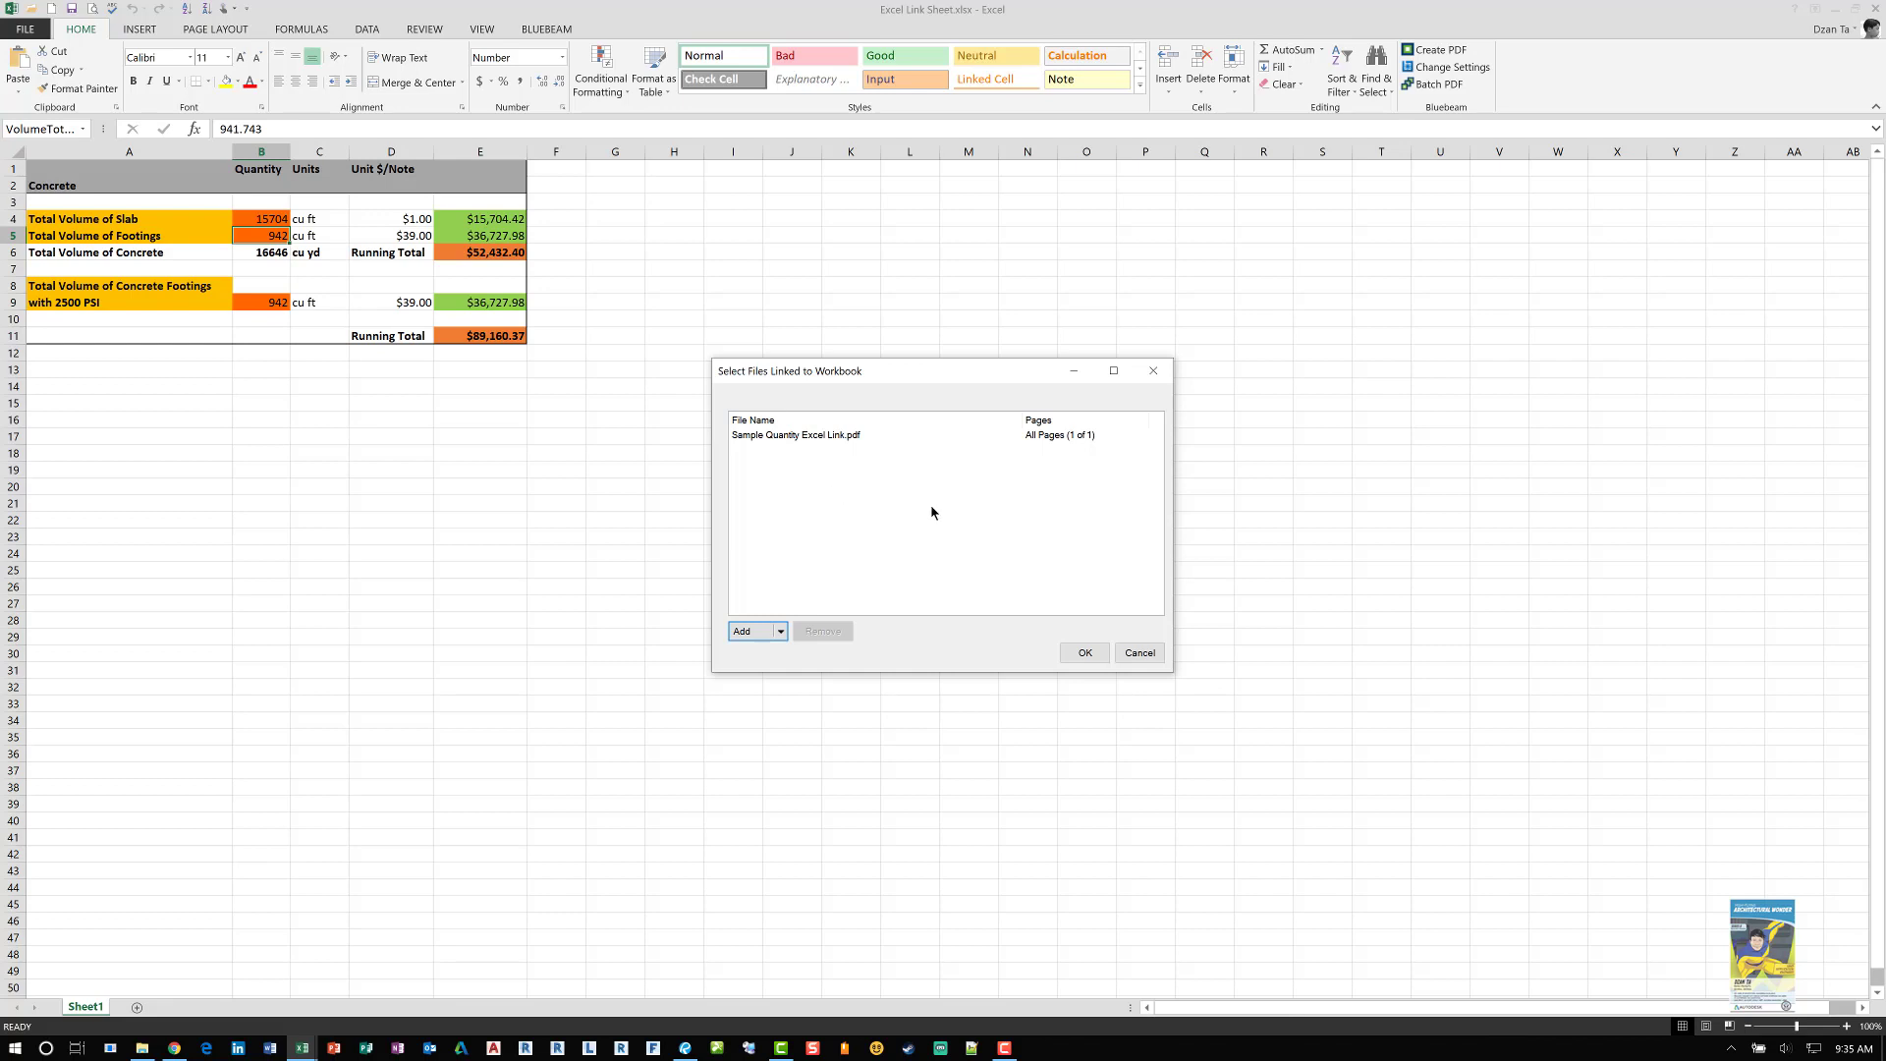
click(1130, 652)
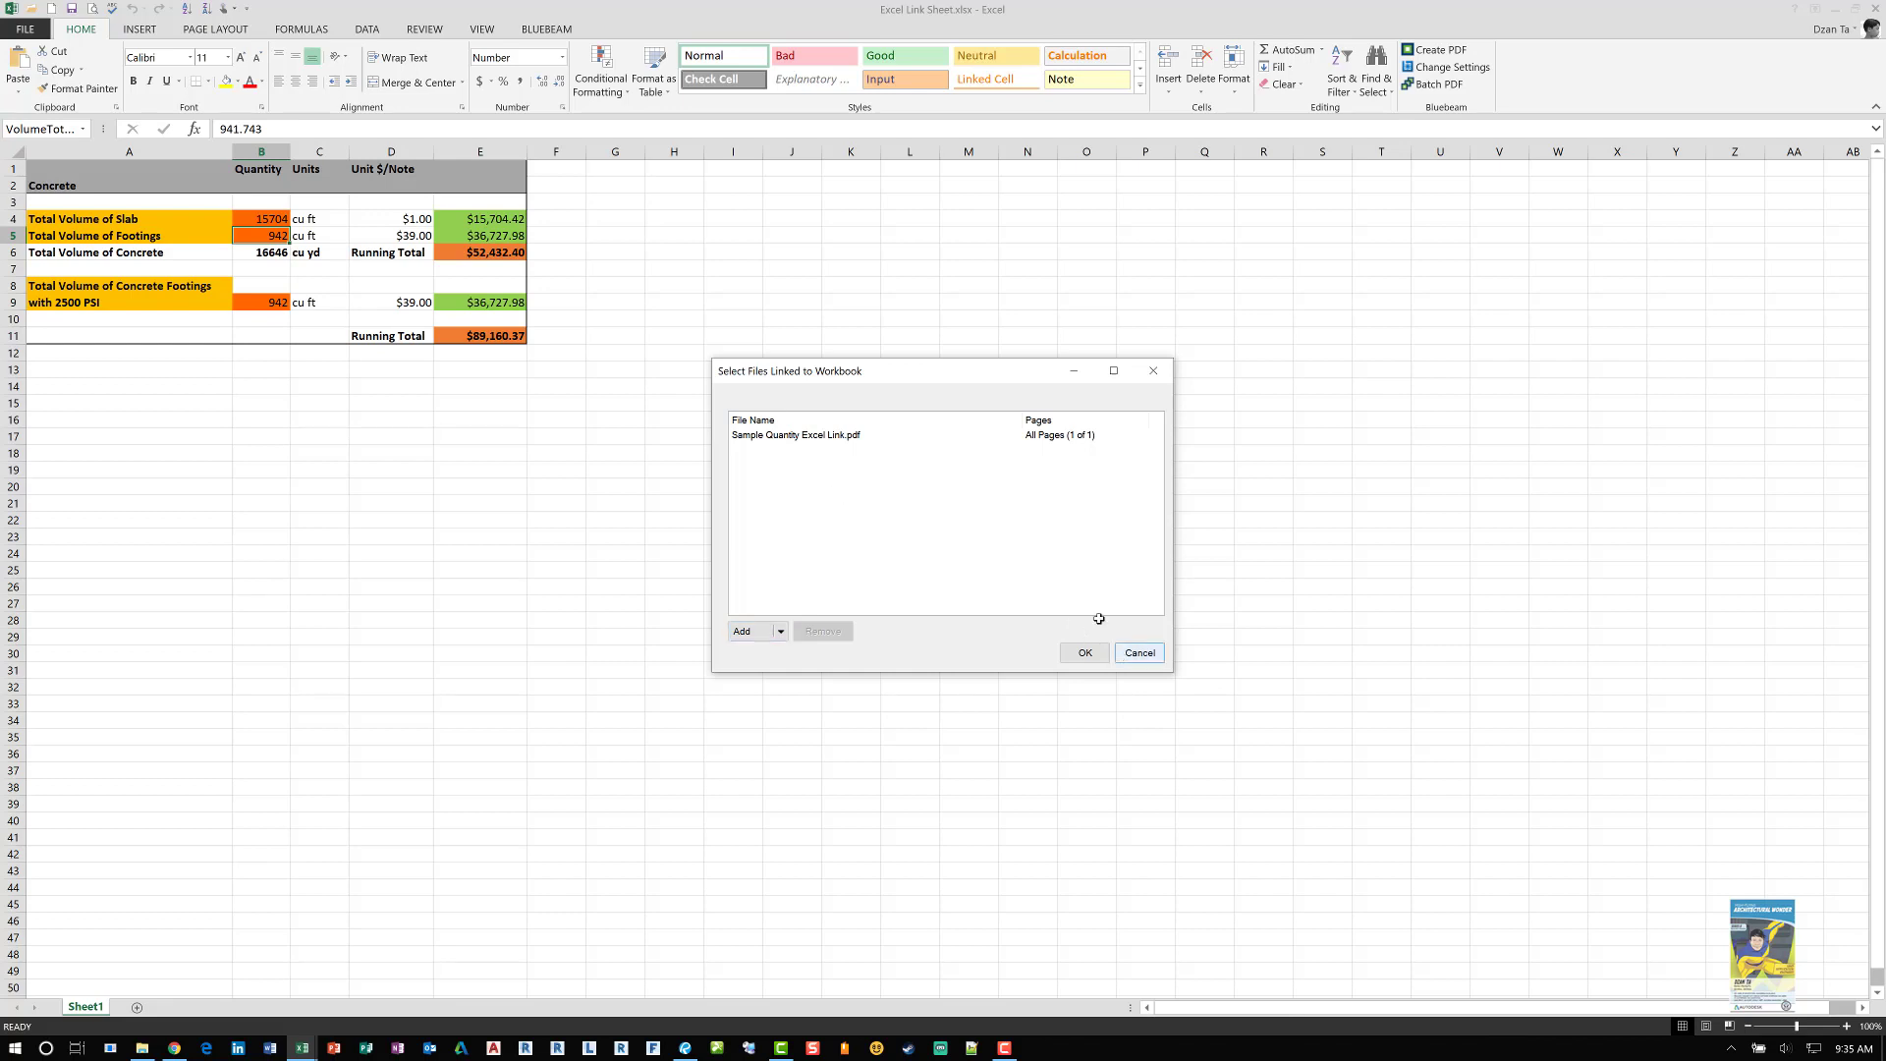
right_click(276, 236)
mouse_move(321, 249)
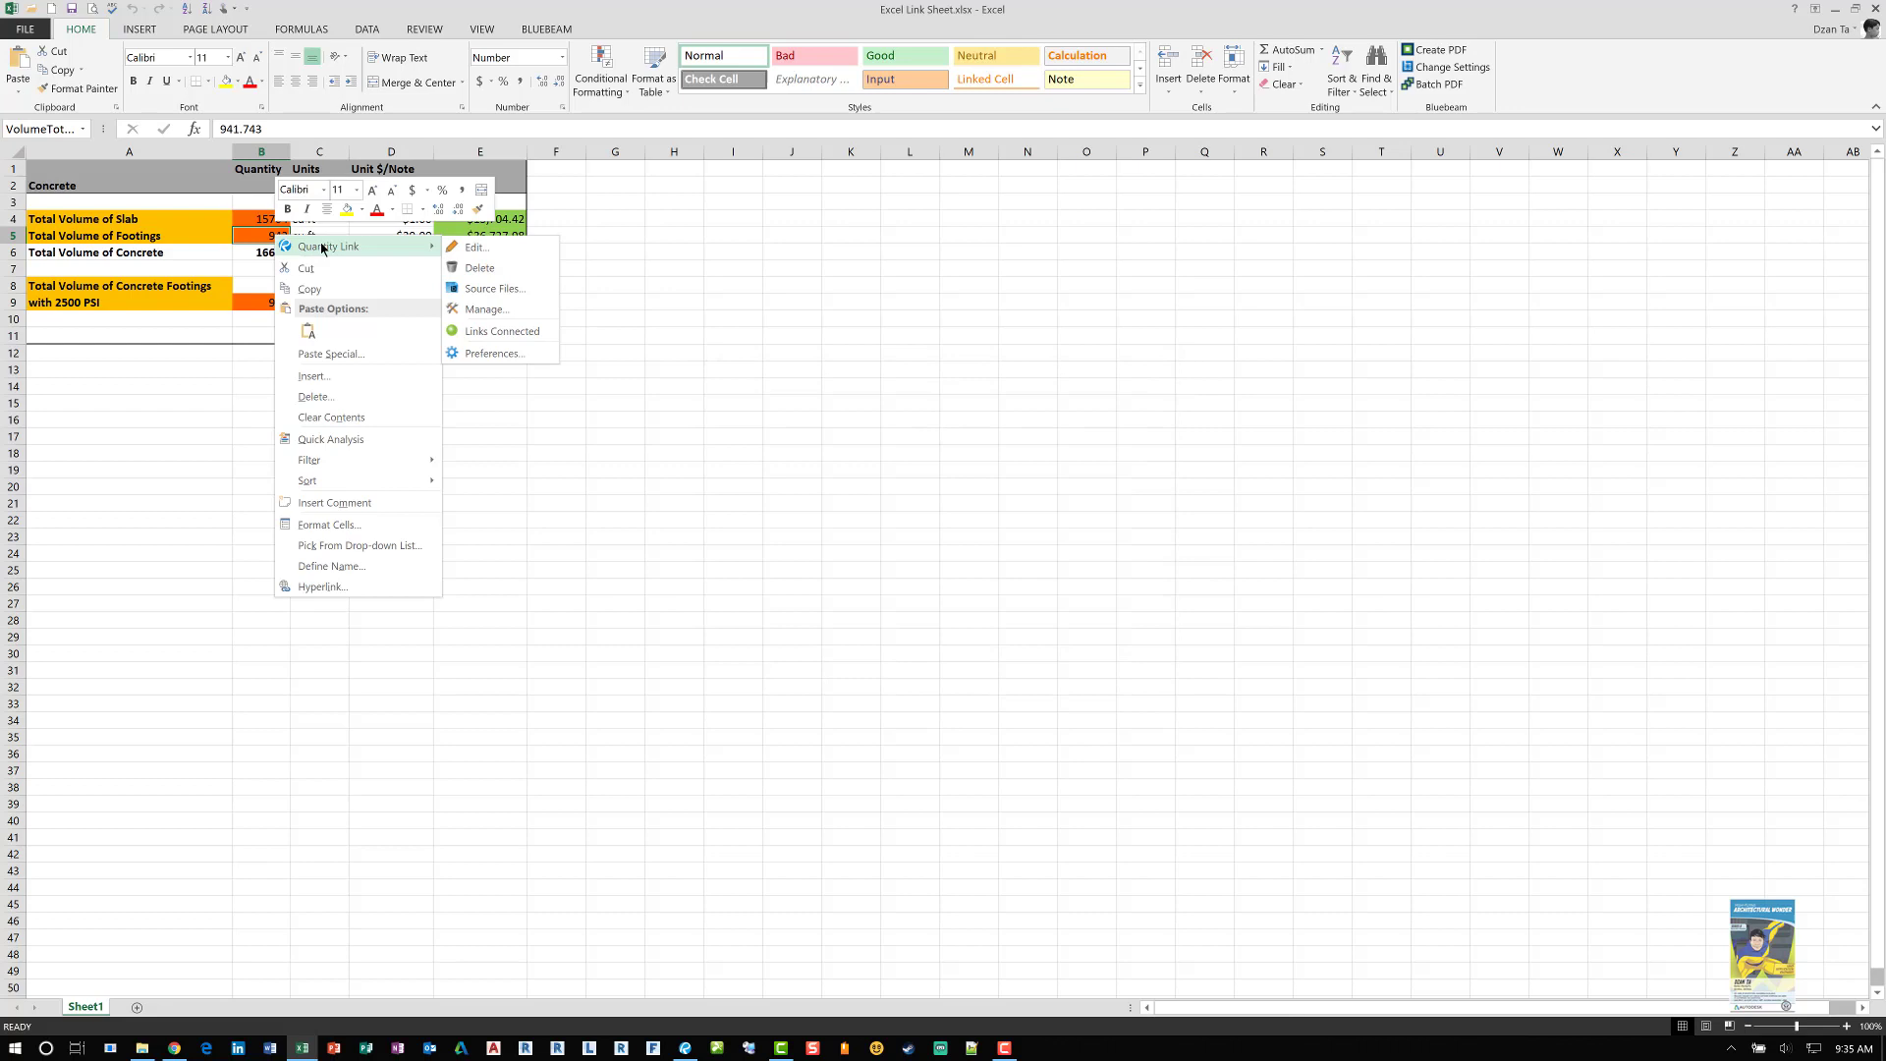
click(484, 251)
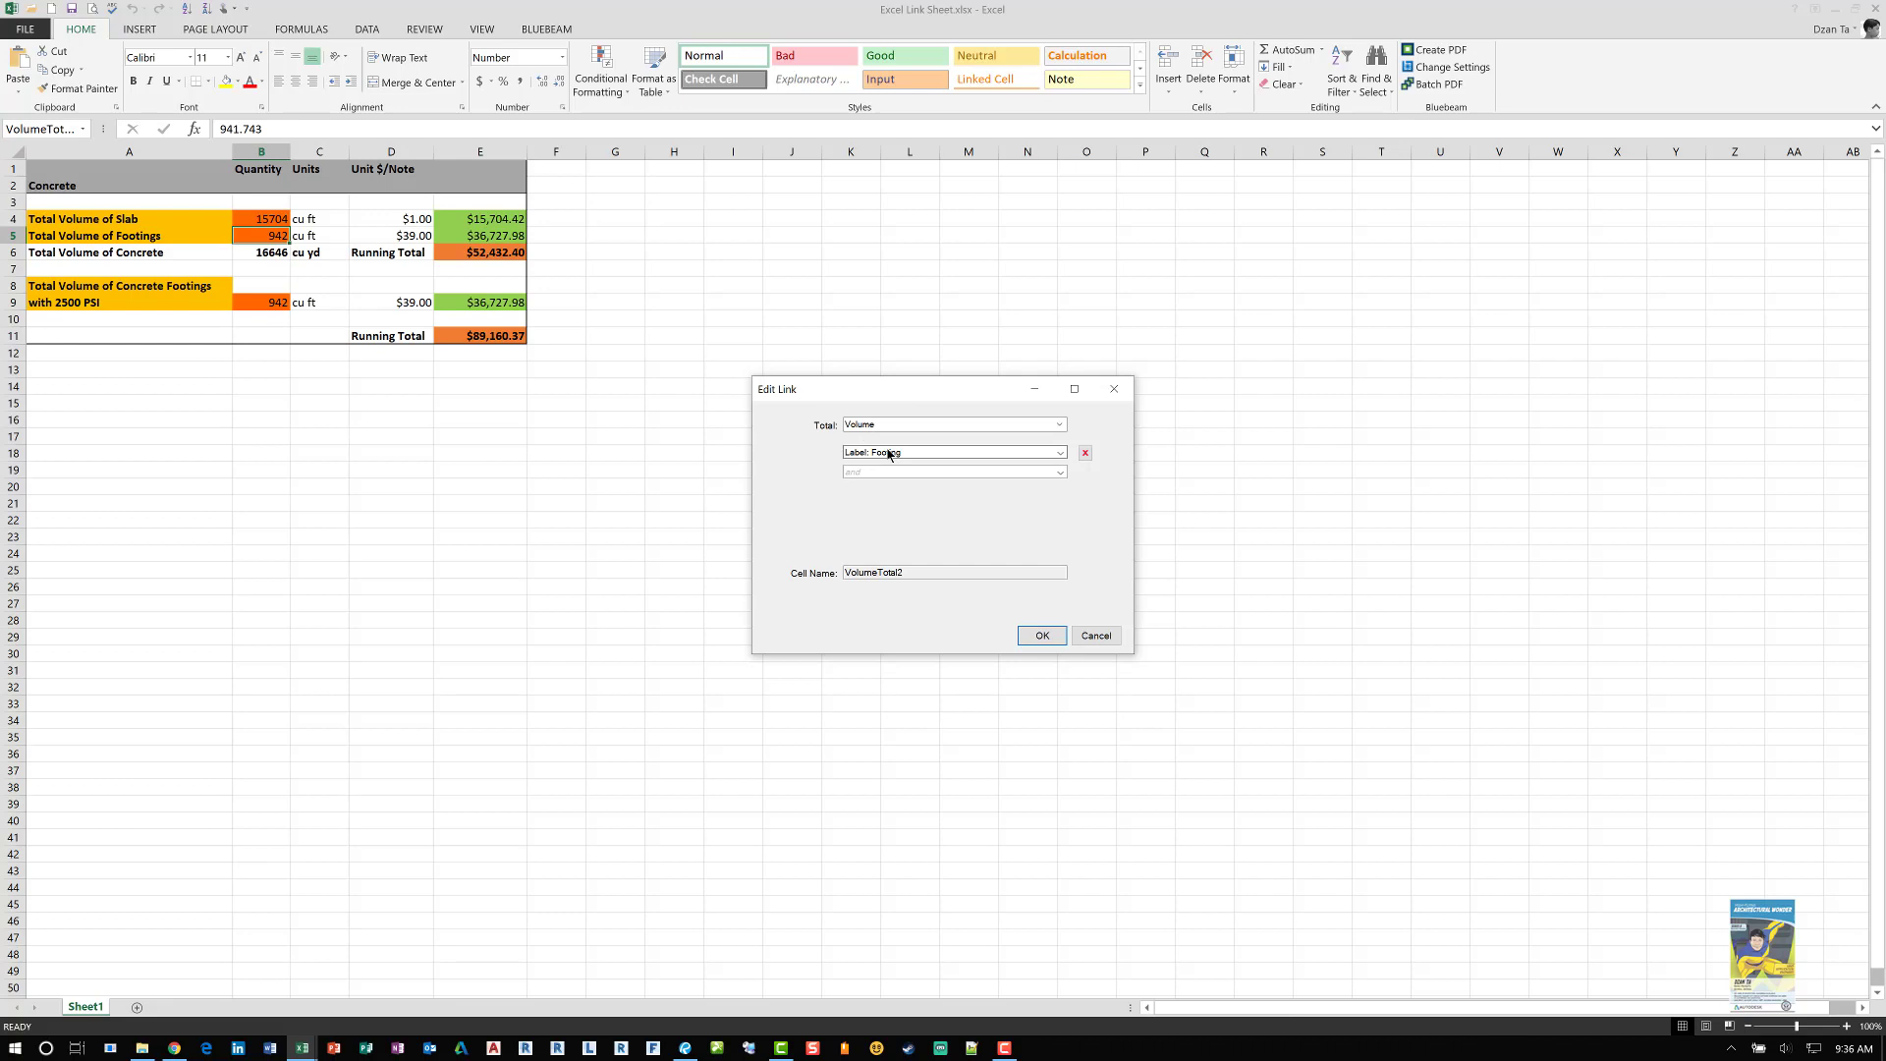
click(890, 453)
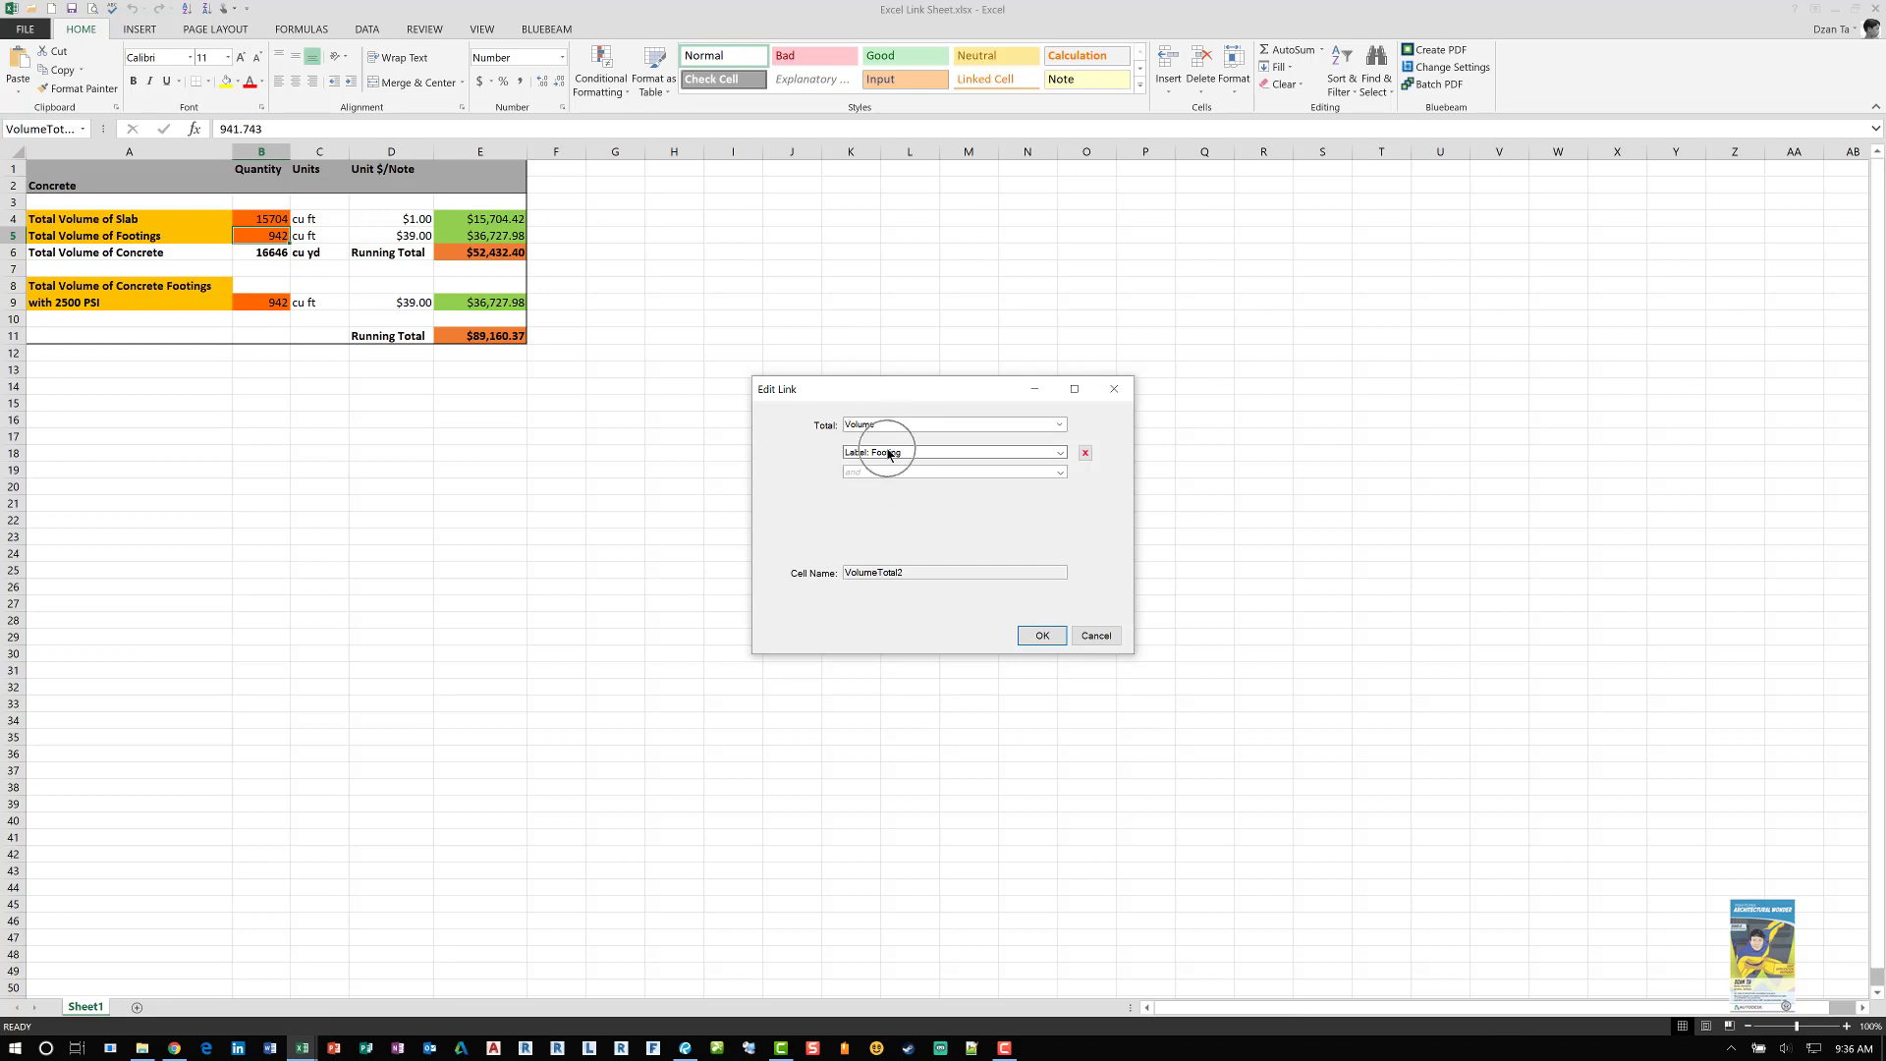
click(1096, 636)
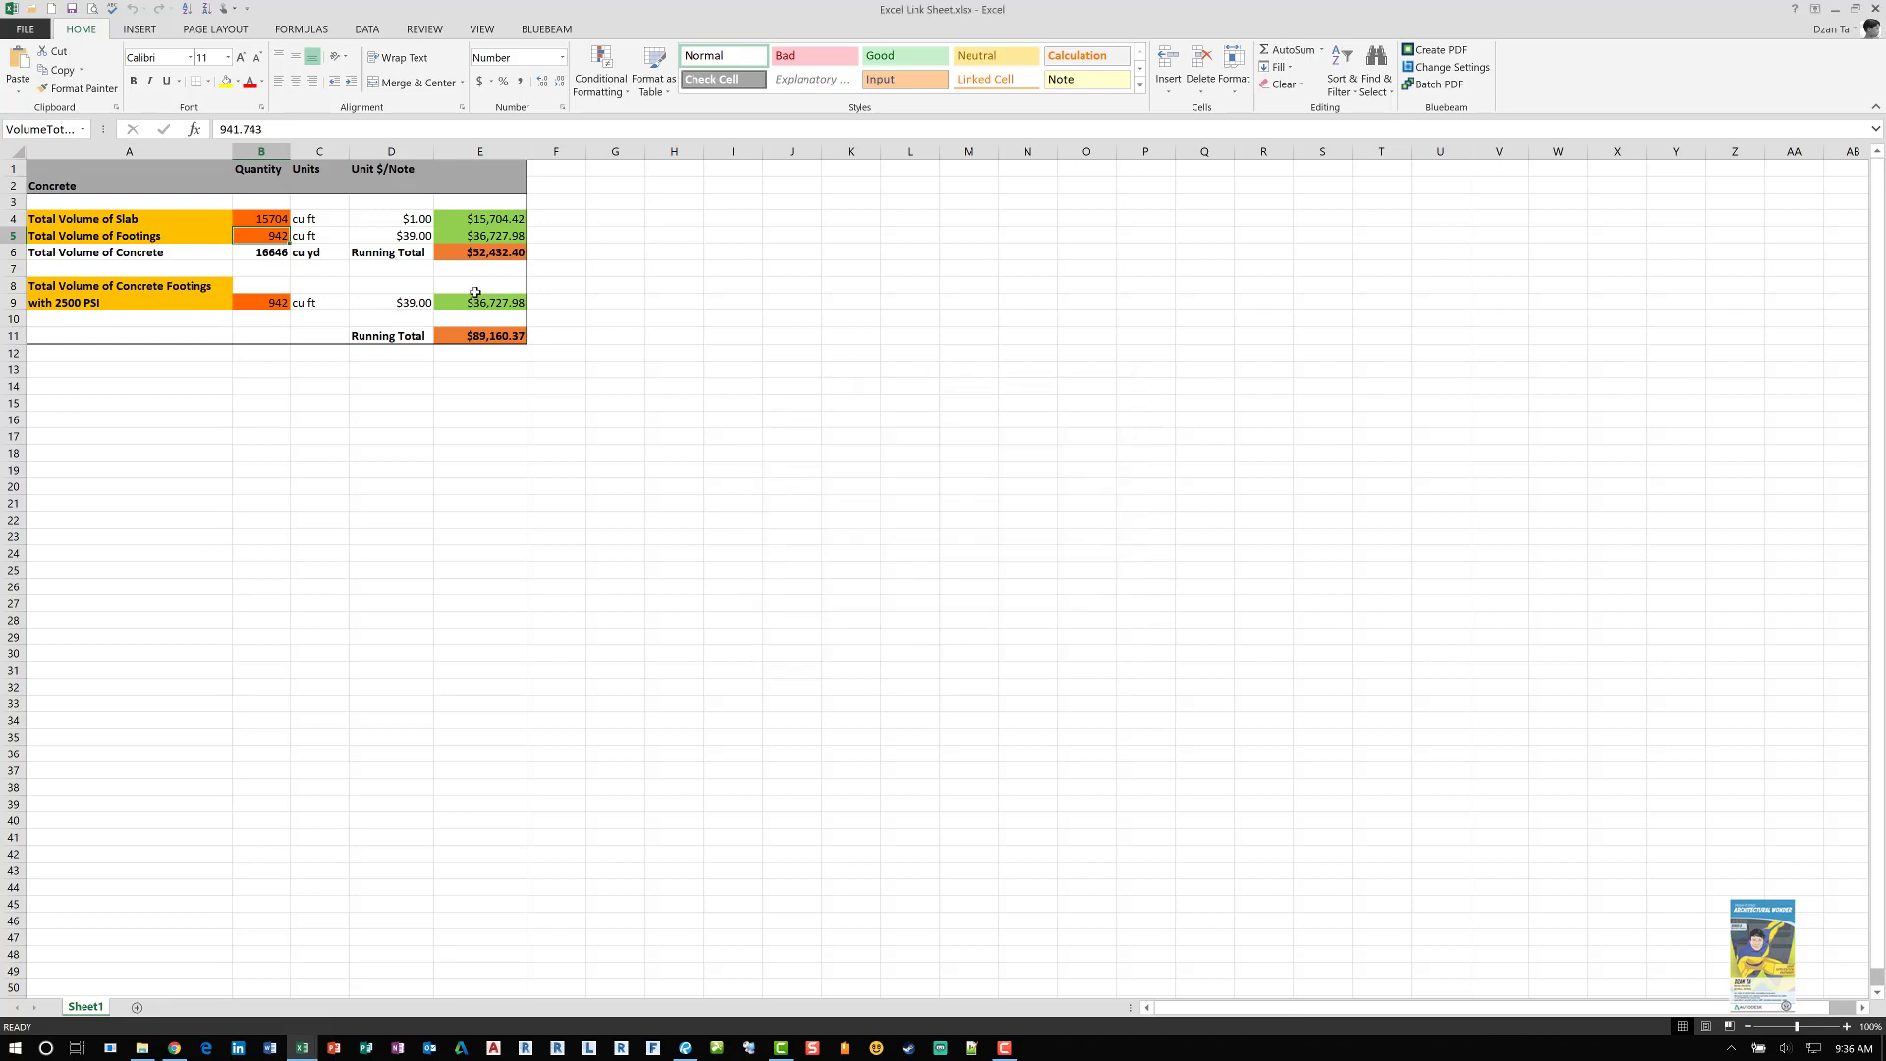
click(270, 219)
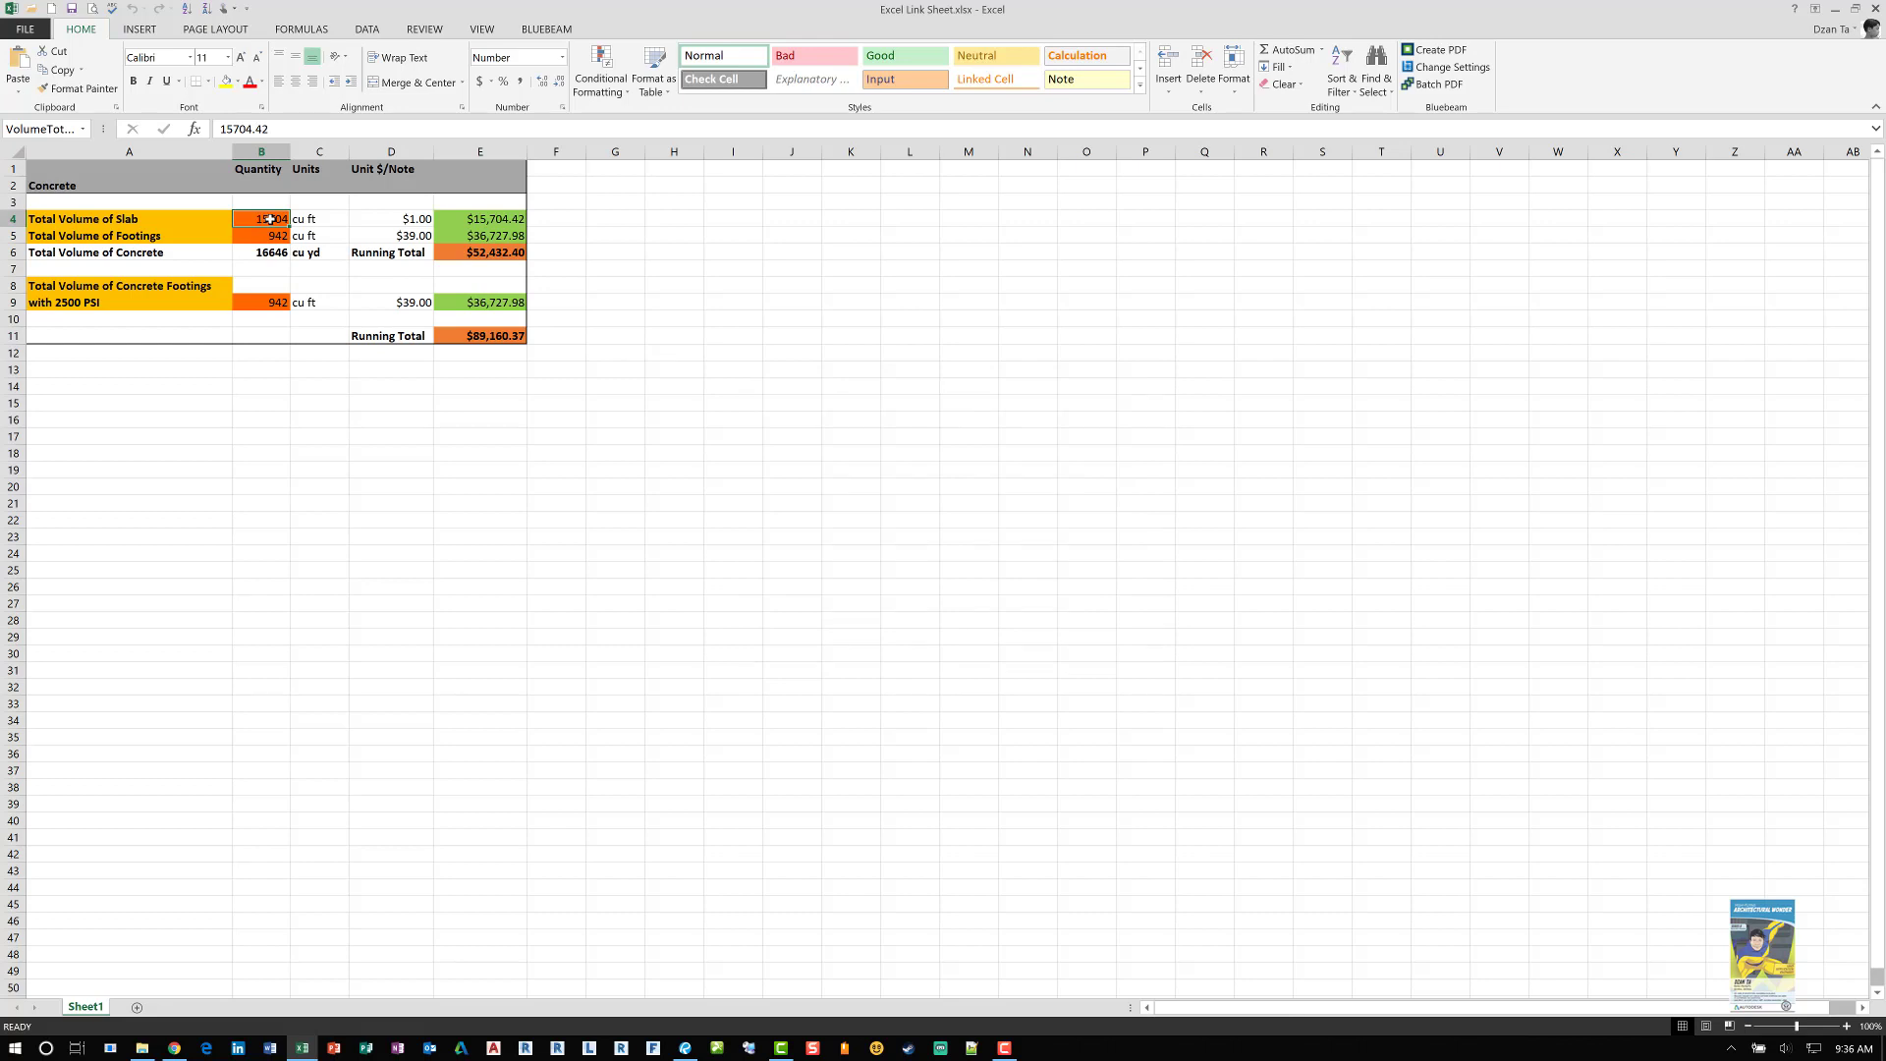
right_click(270, 220)
mouse_move(374, 232)
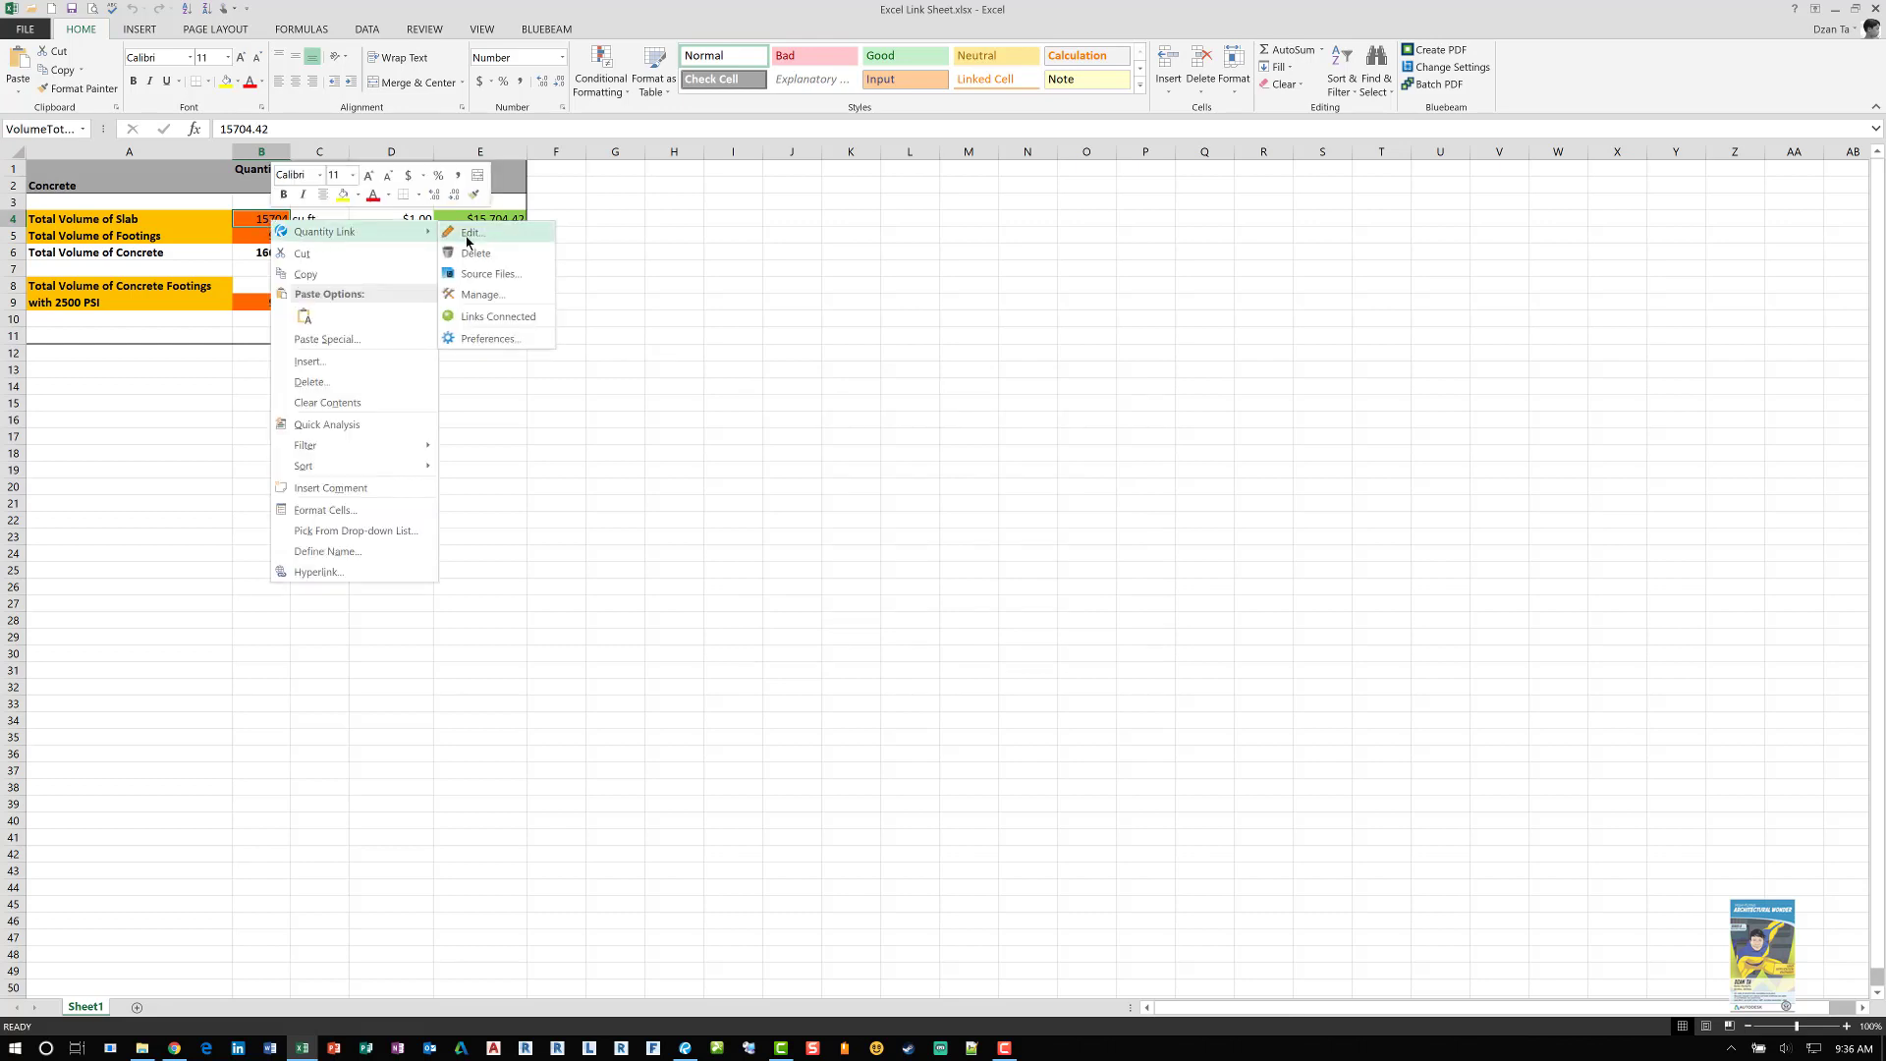
click(468, 232)
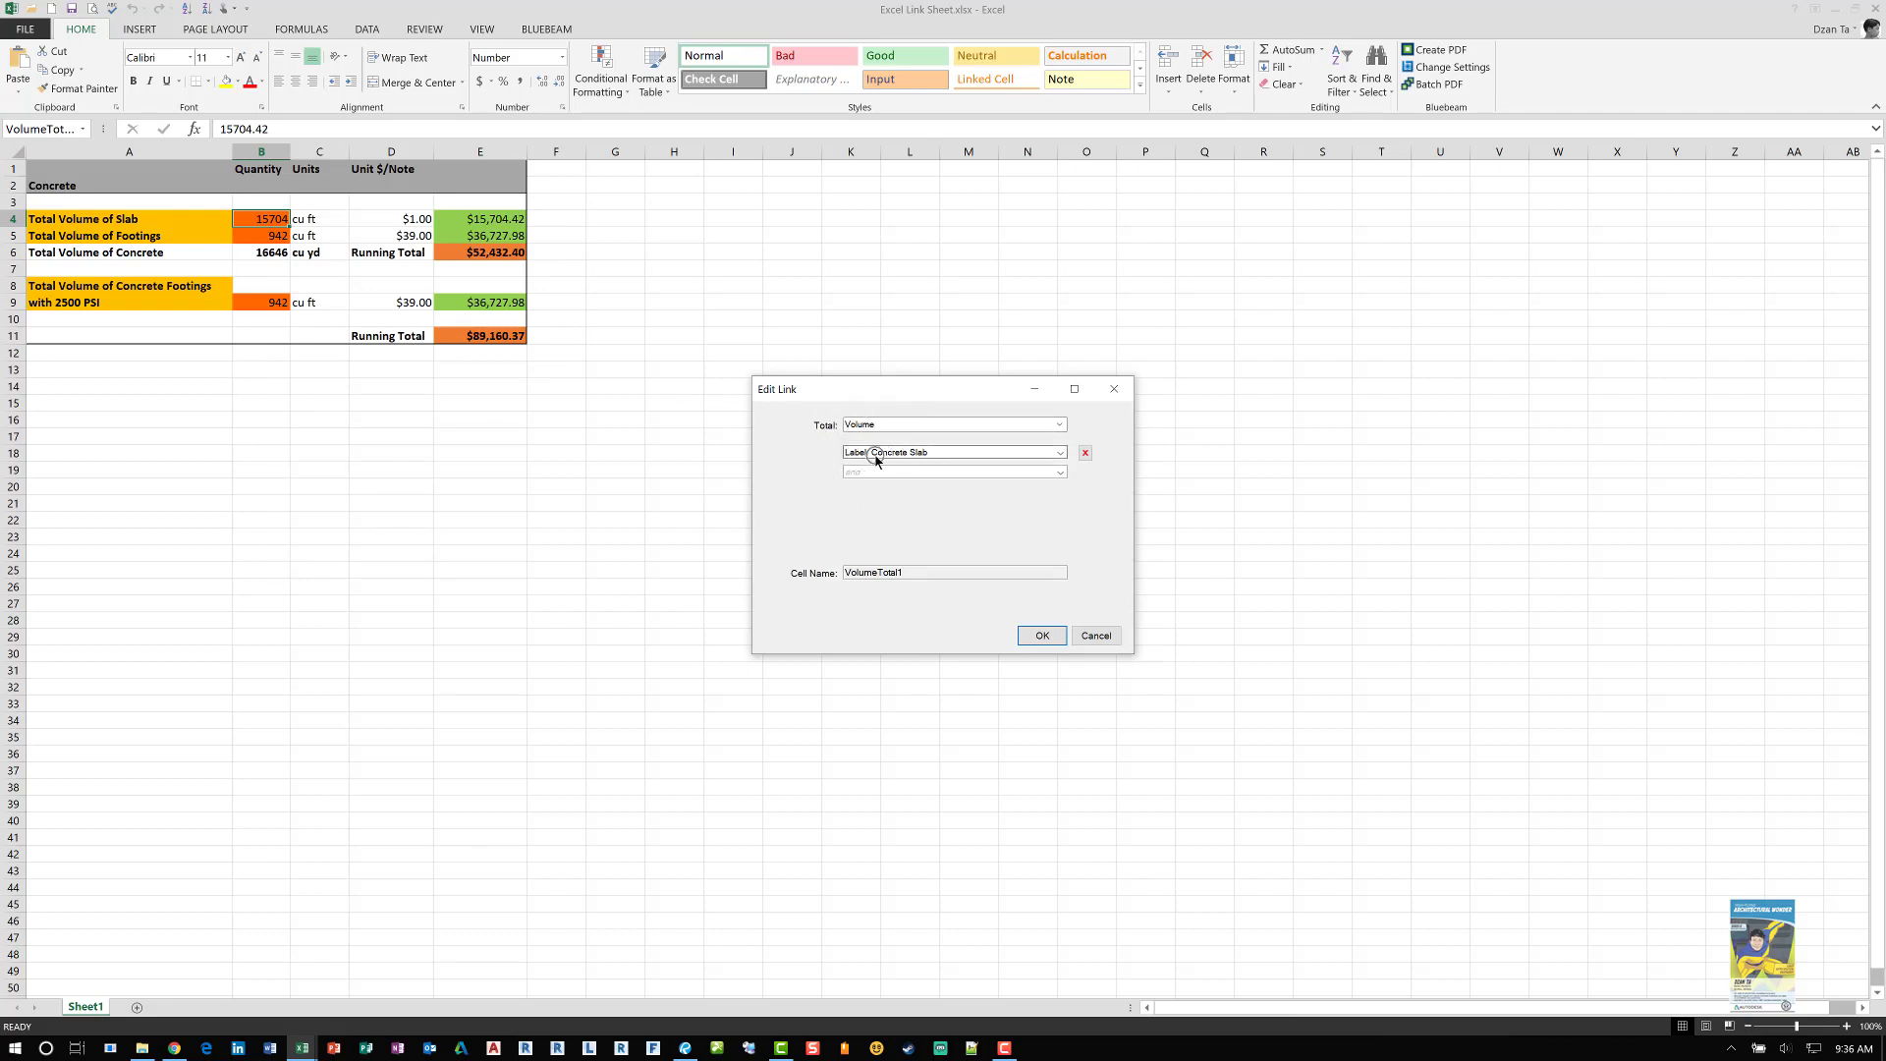
click(1085, 643)
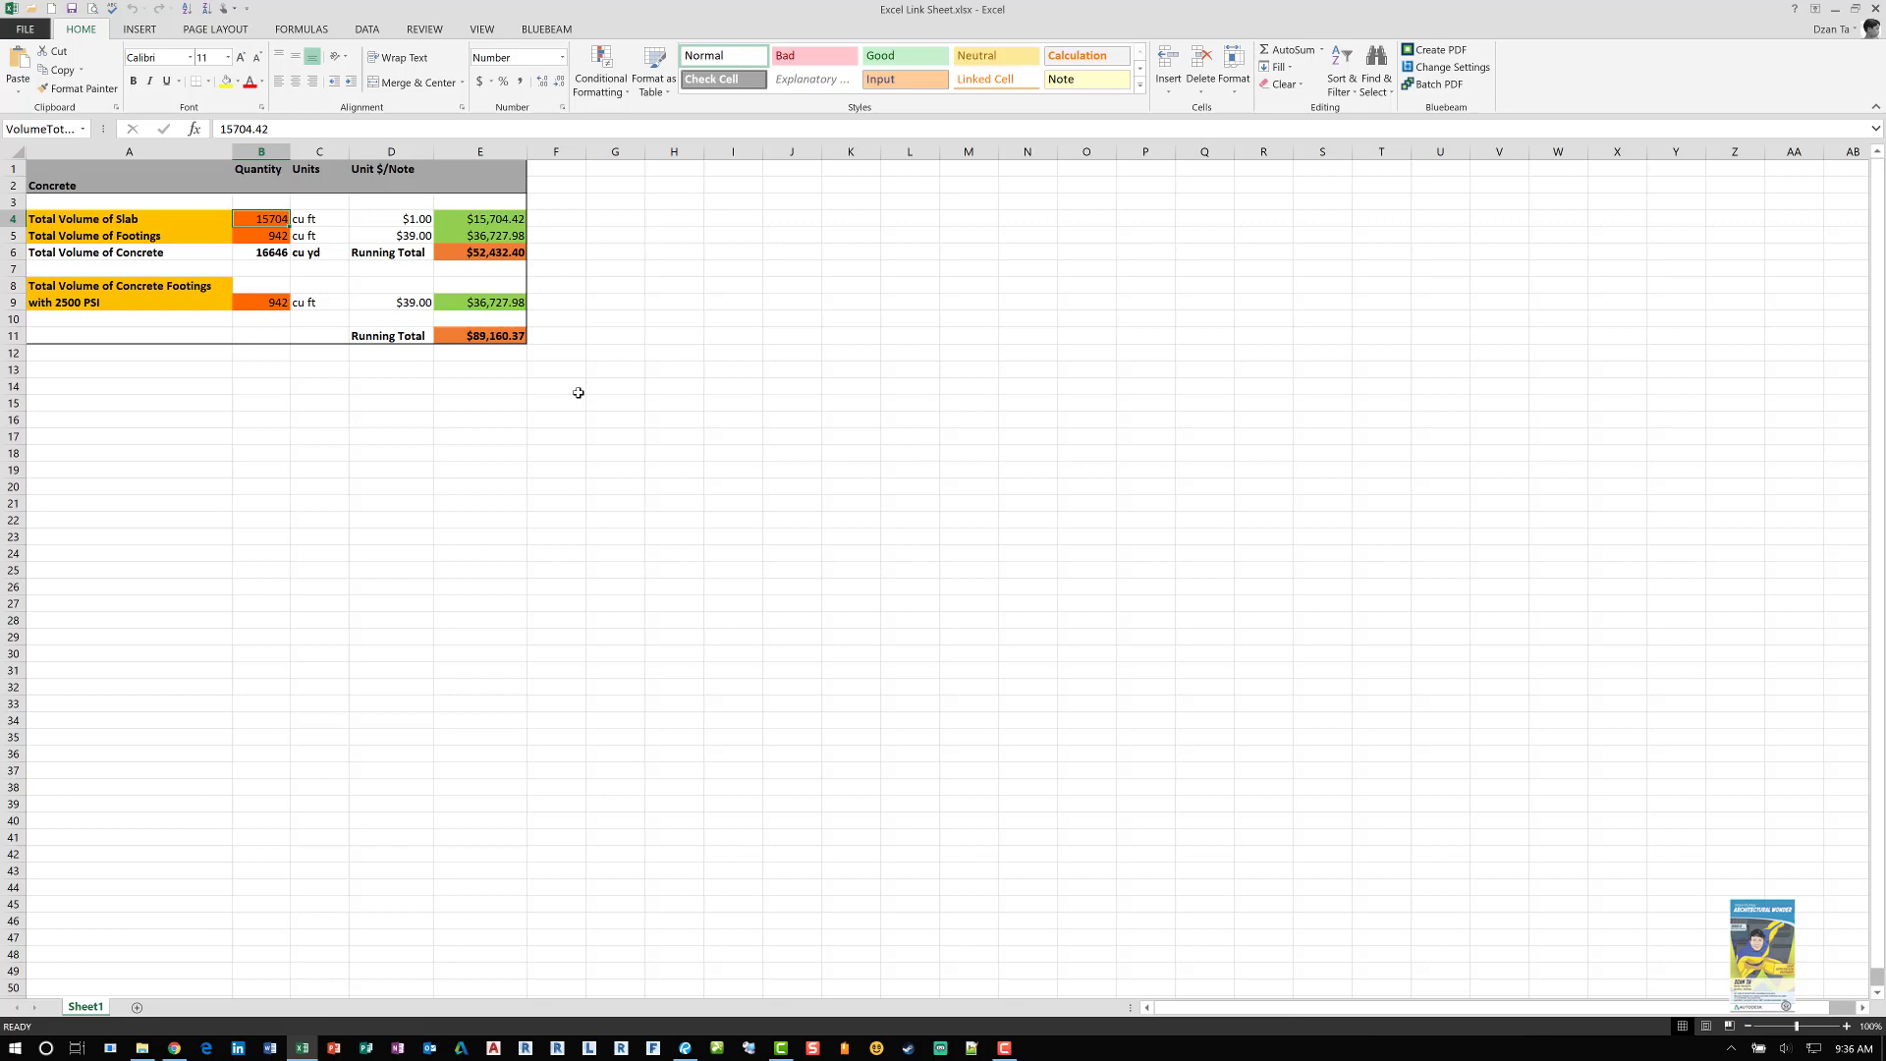
Change the strength figure in the A9 heading so it reads 3500 PSI
click(85, 304)
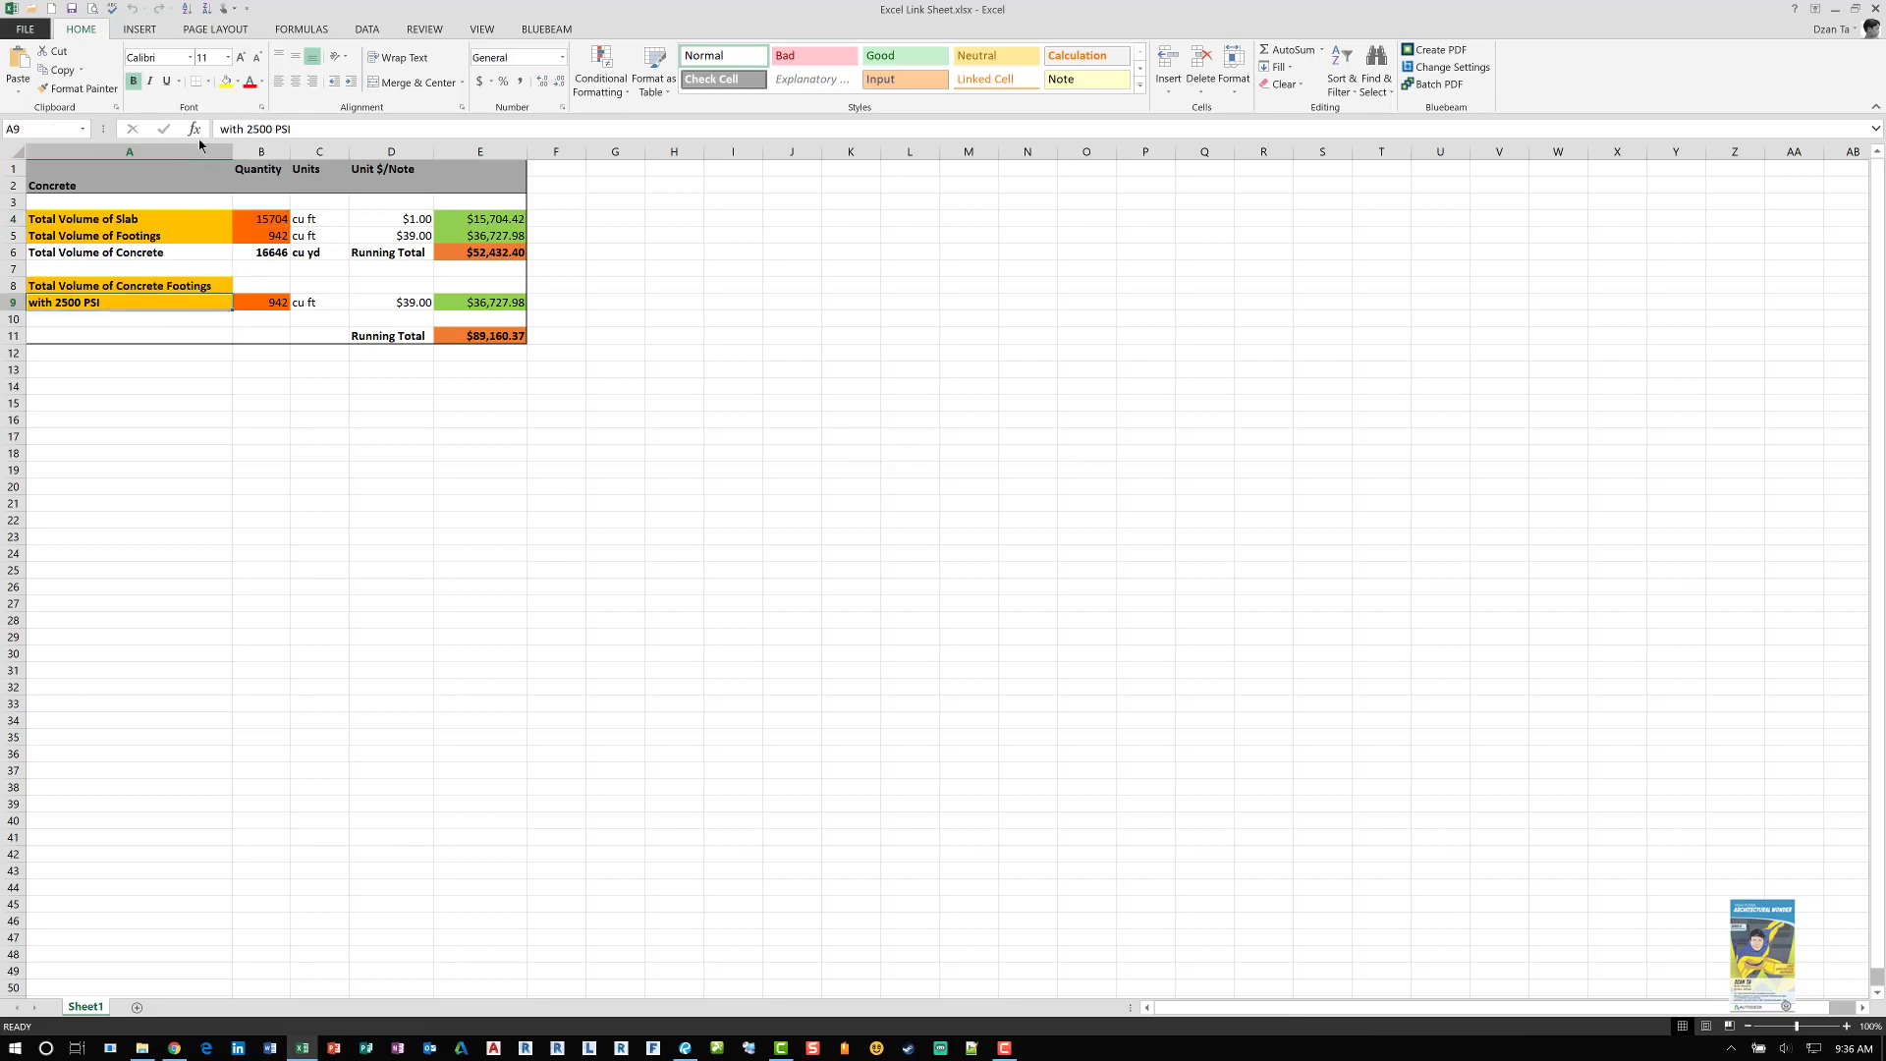
click(253, 131)
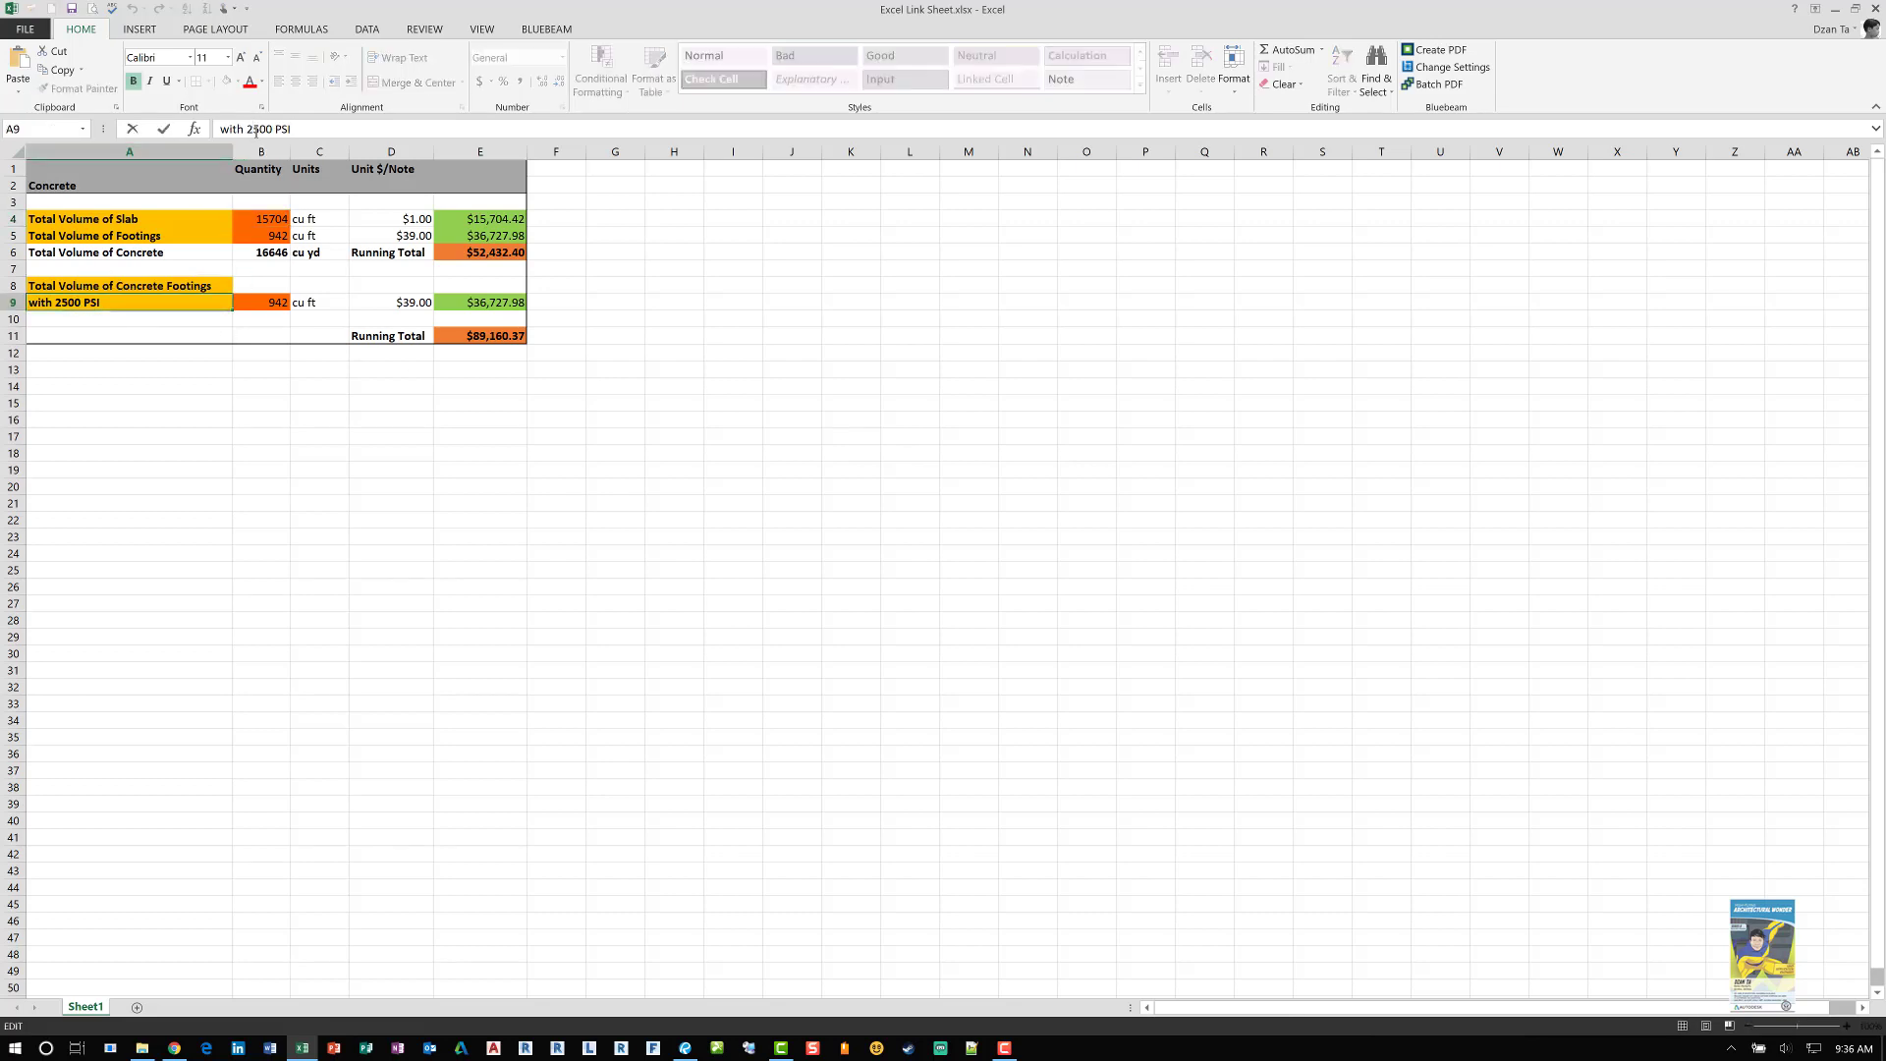
key(BackSpace)
text(3)
click(261, 452)
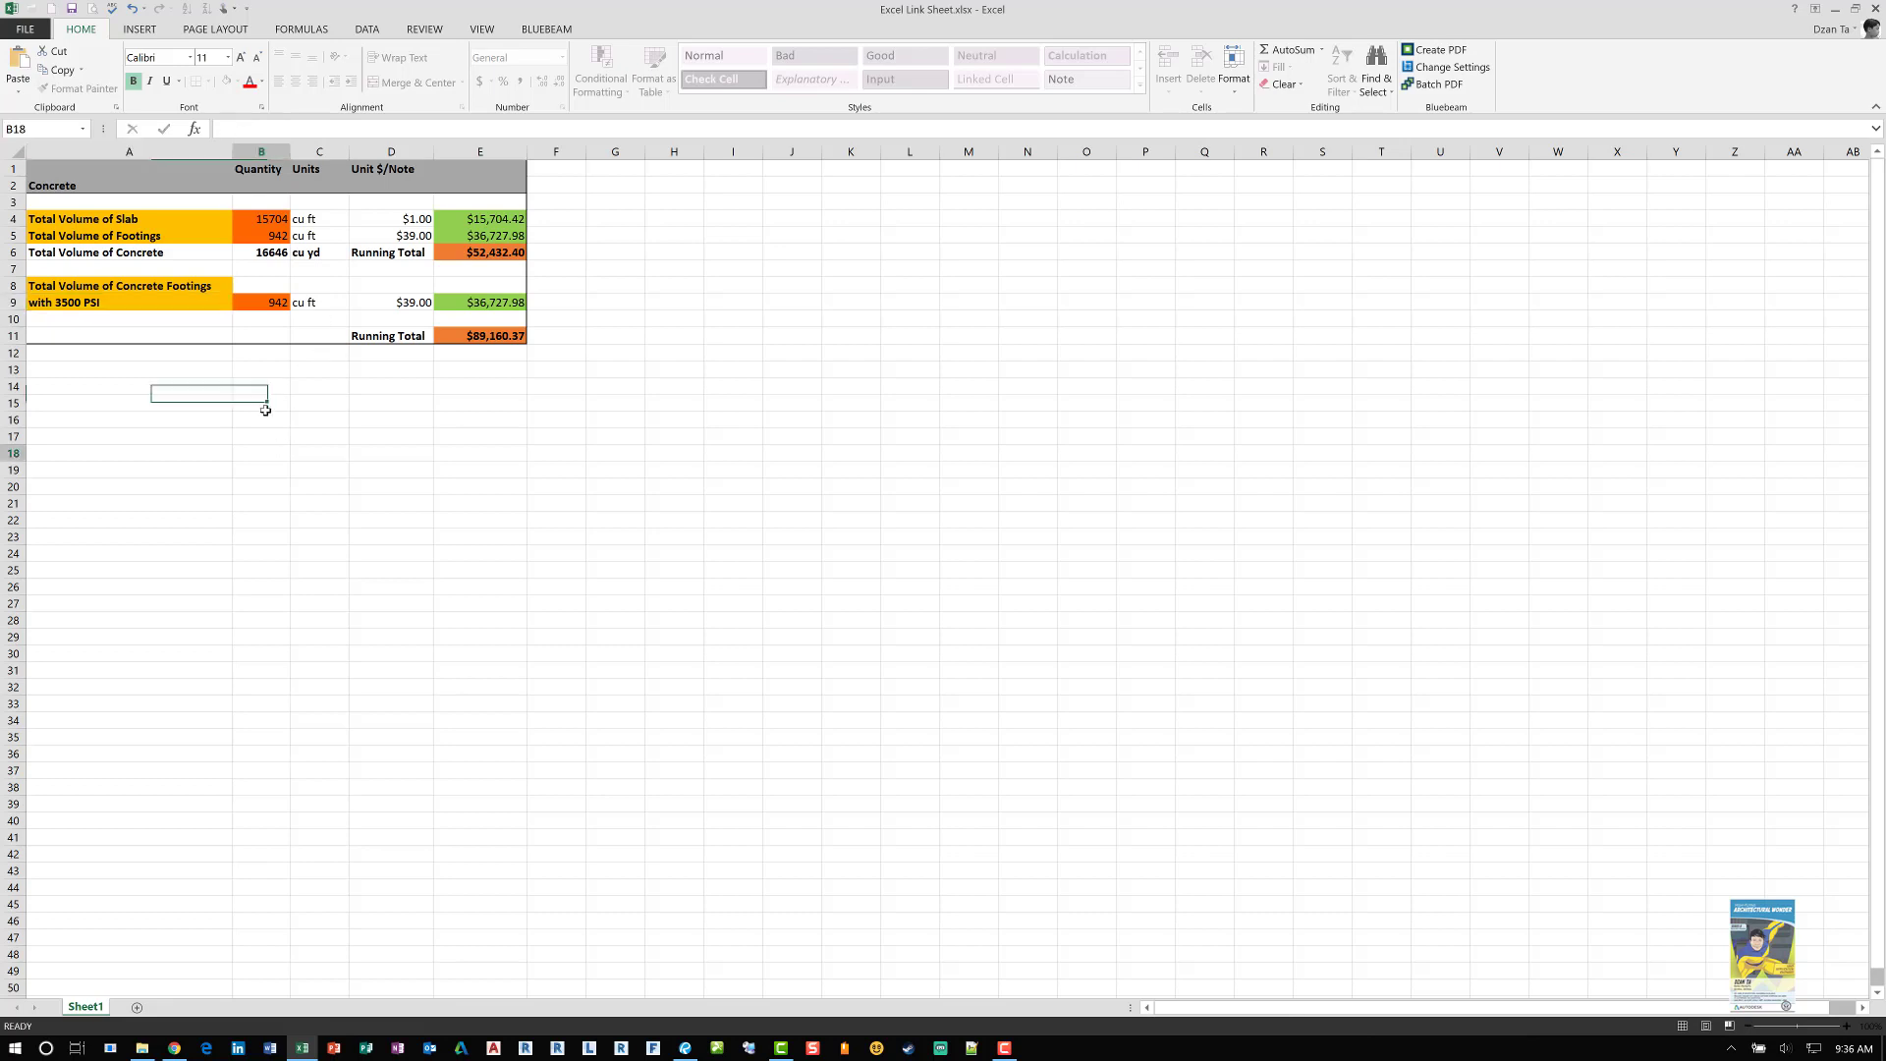
Edit the B9 quantity link to filter Concrete Strength by 2500 PSI
click(266, 302)
right_click(266, 302)
mouse_move(324, 316)
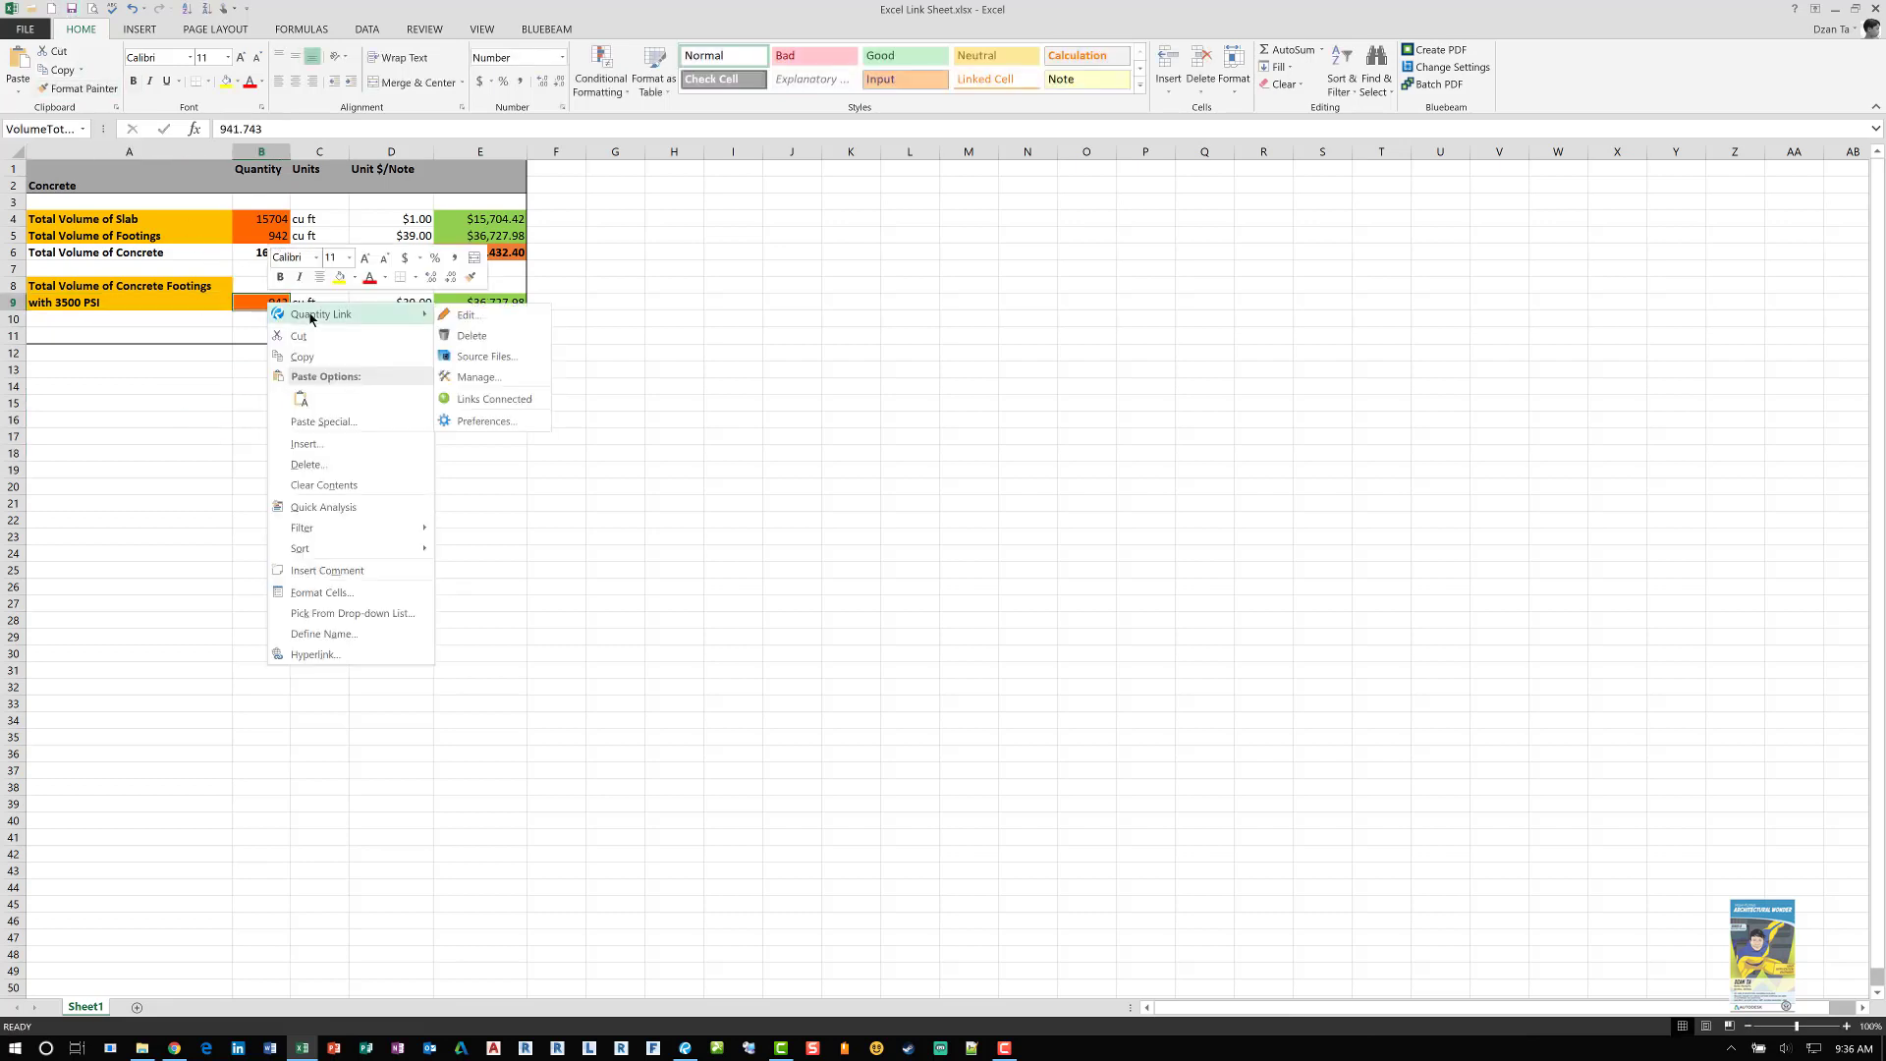
click(458, 321)
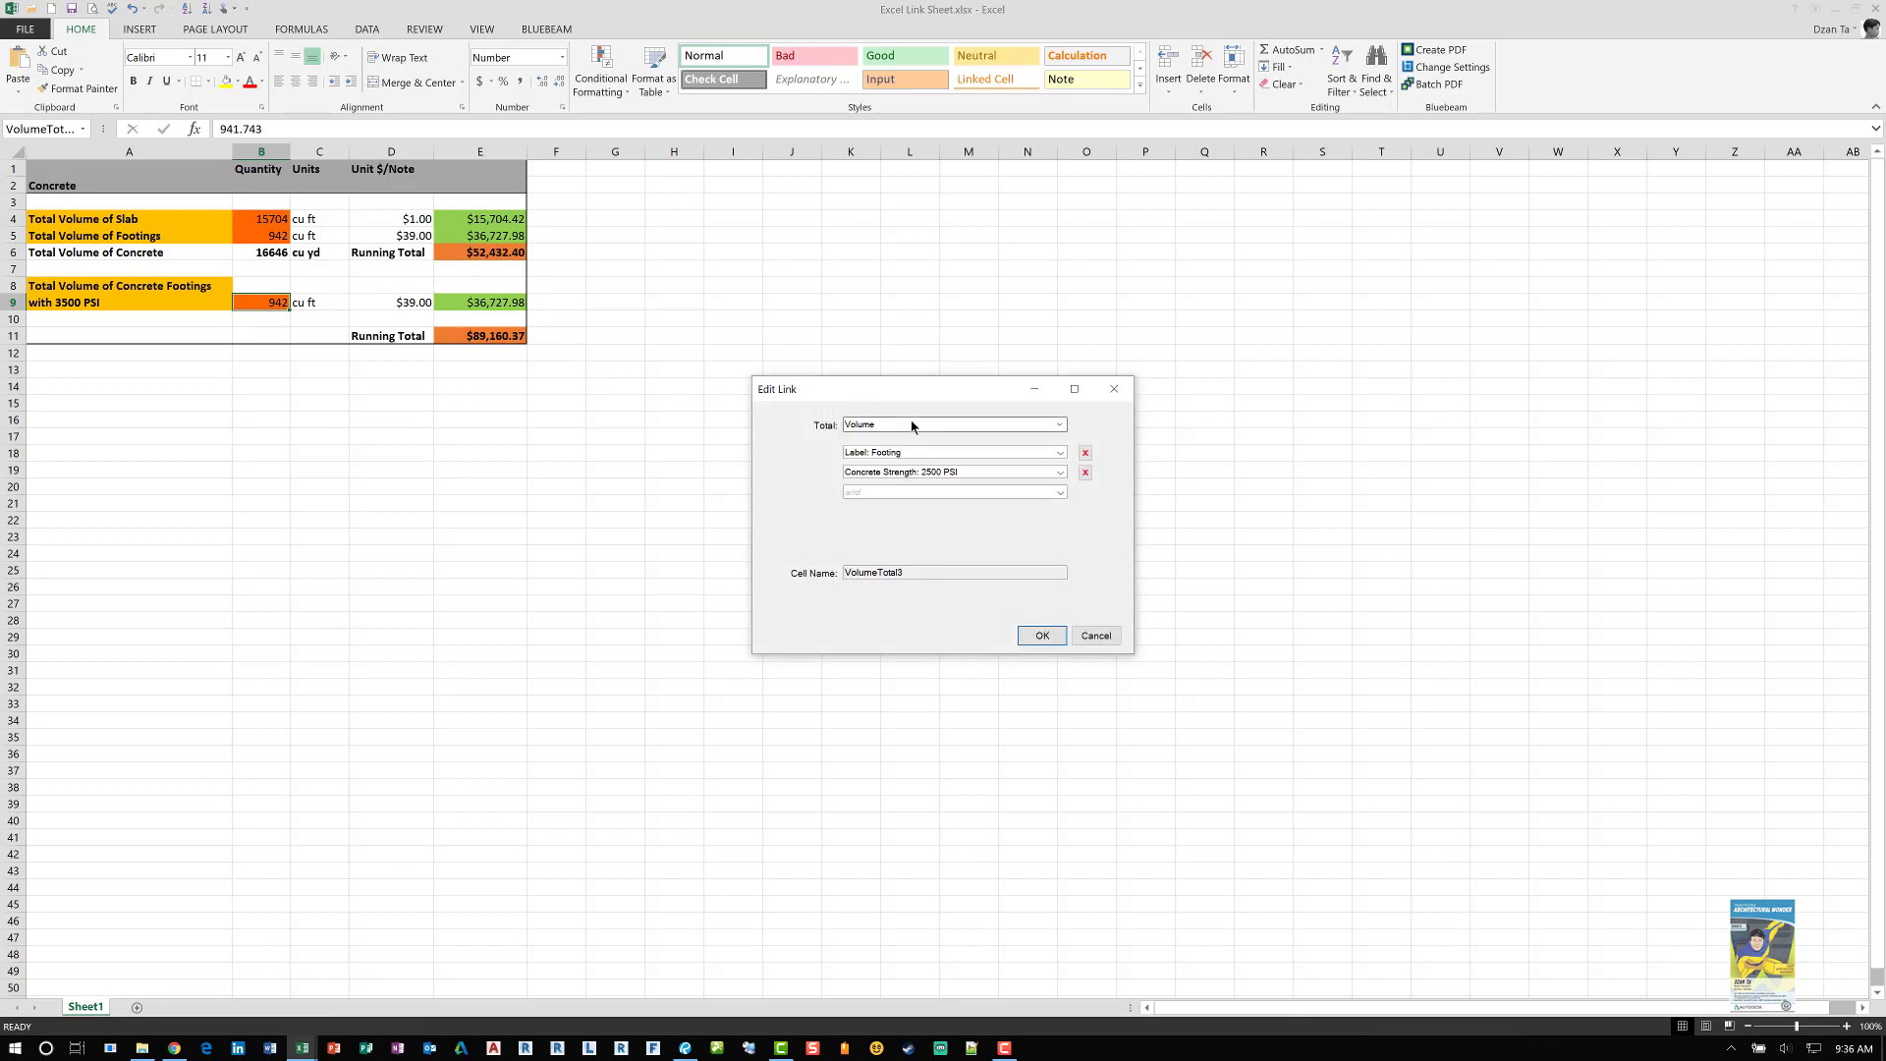
click(912, 473)
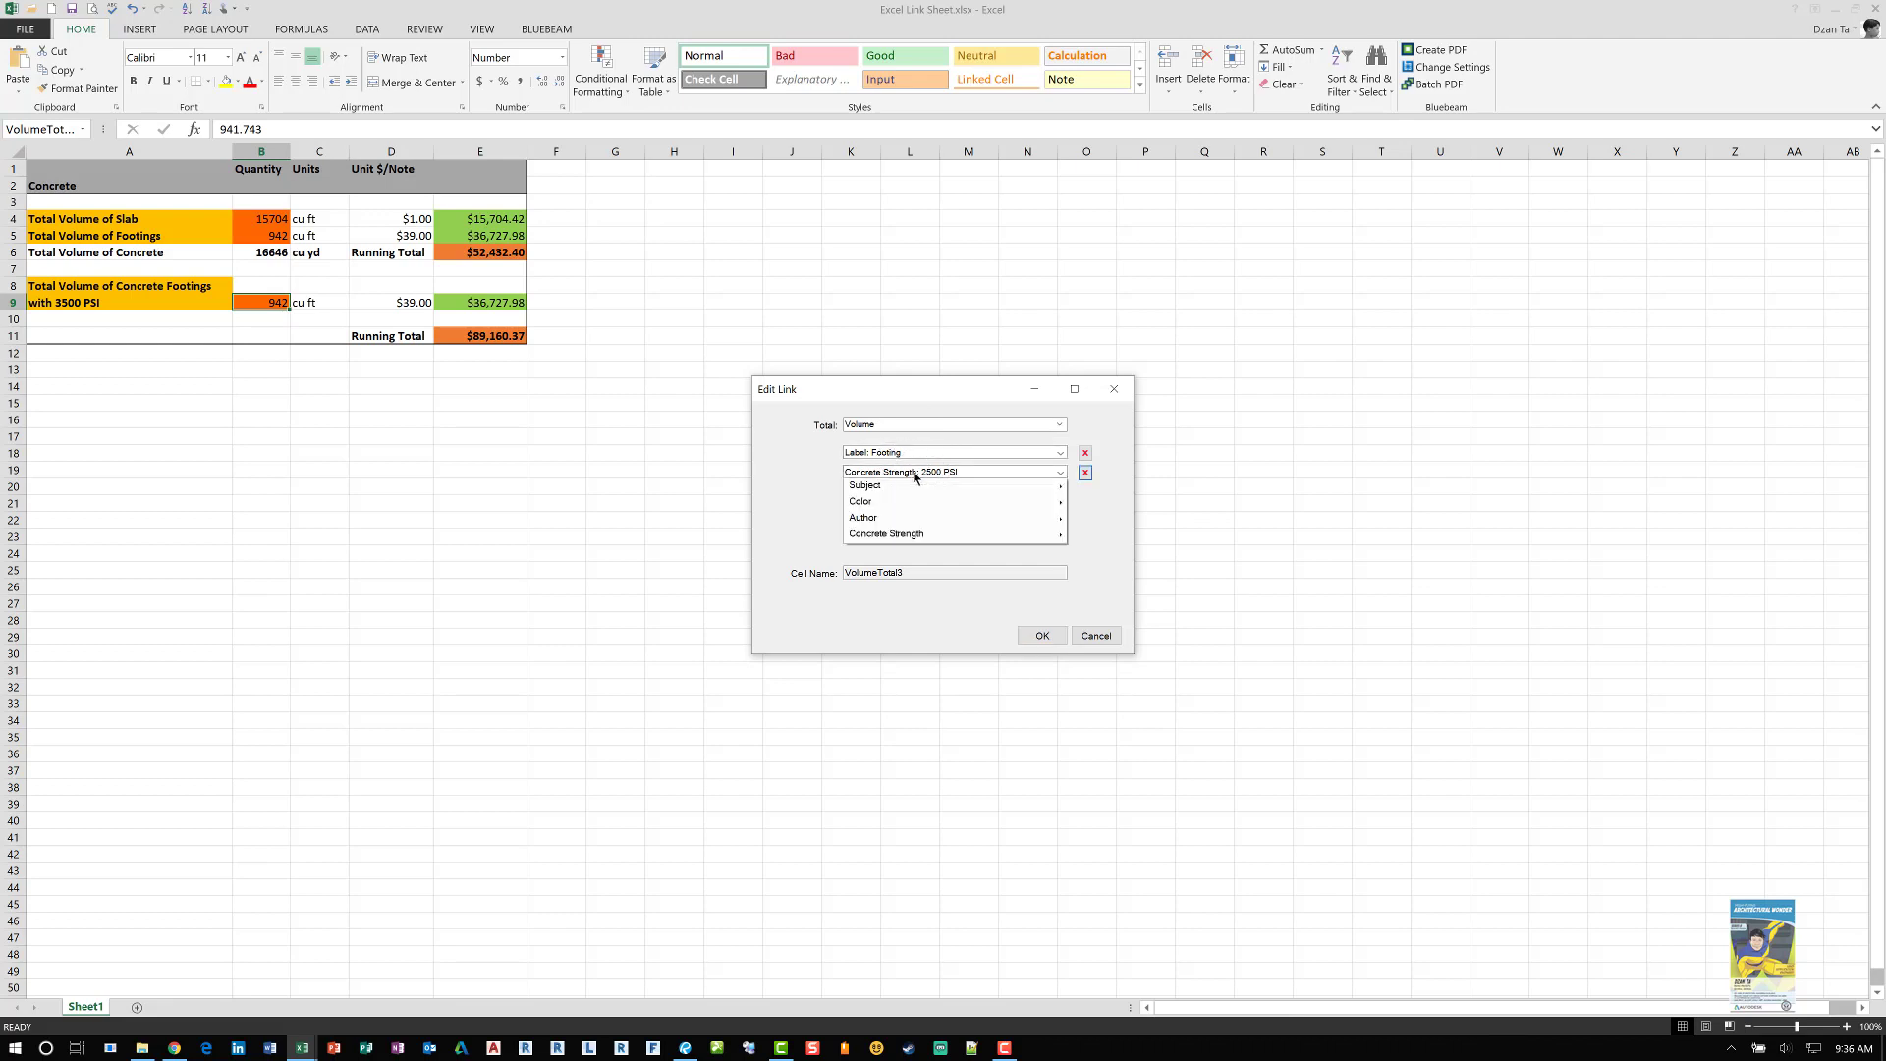
mouse_move(915, 494)
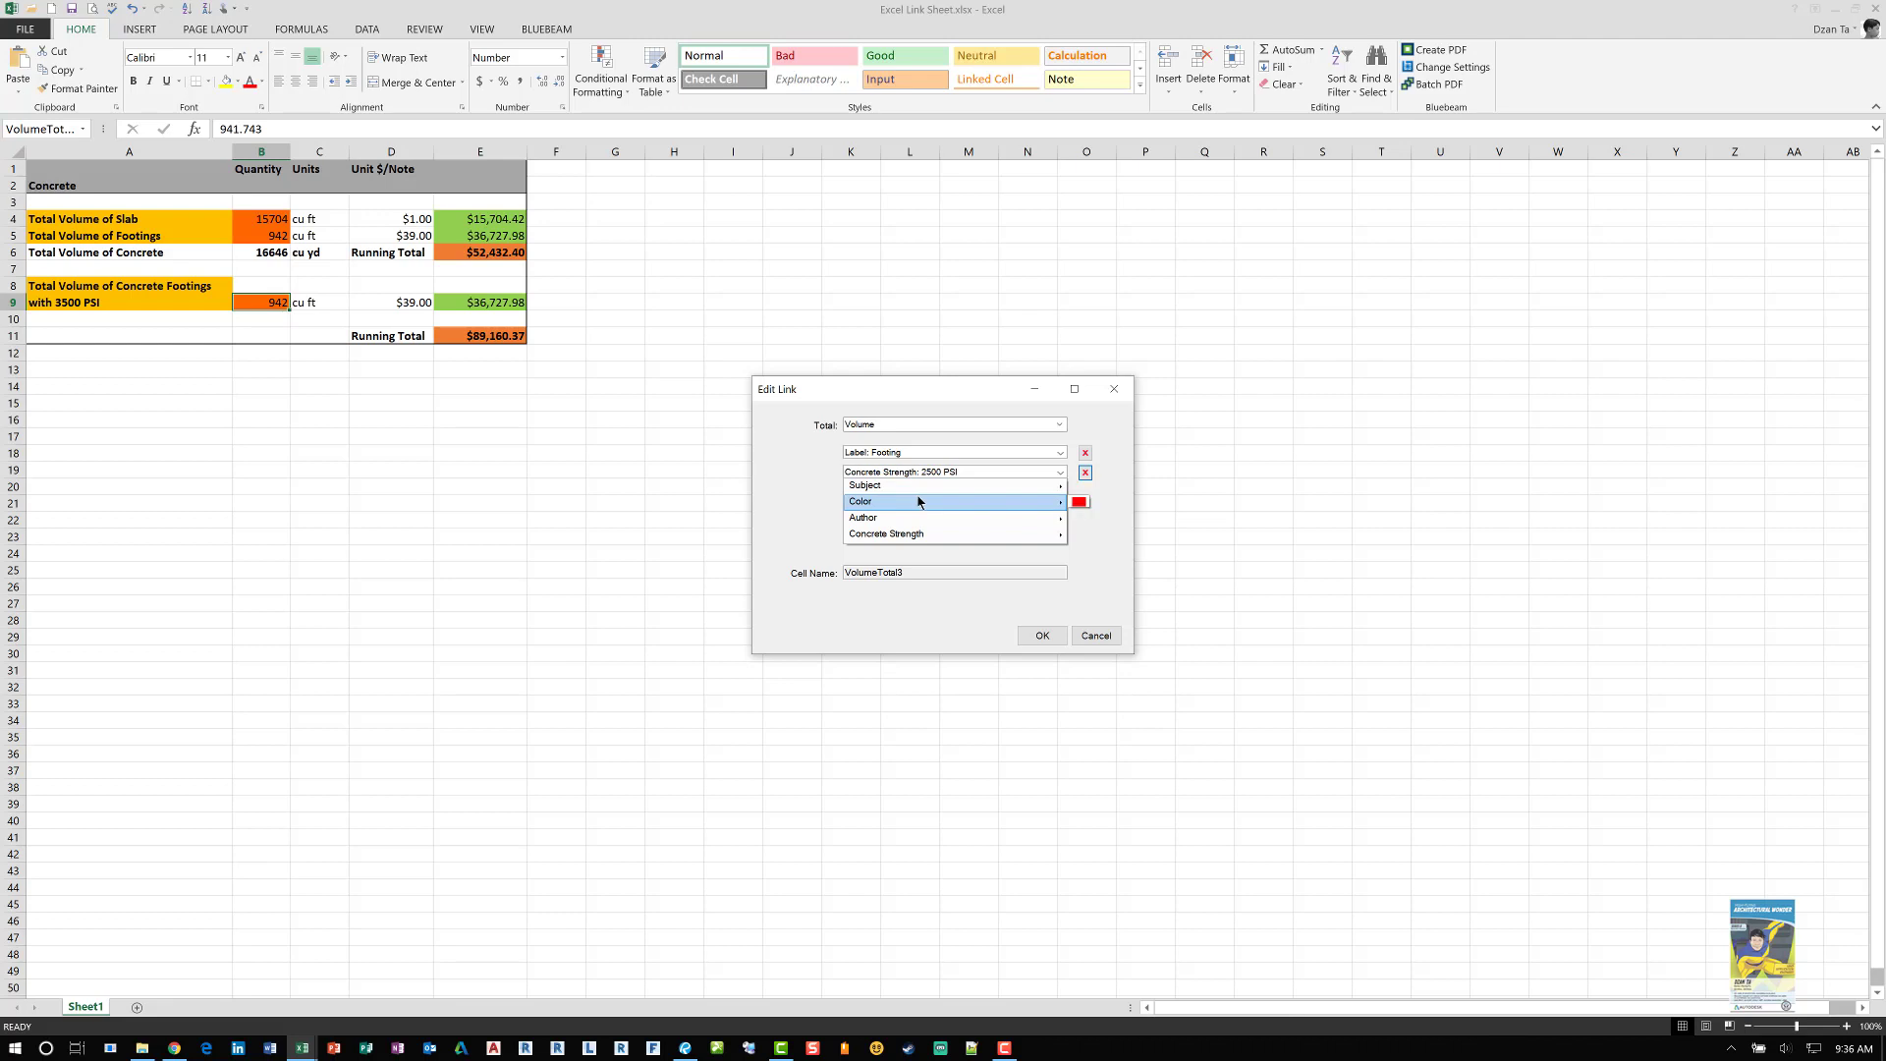
mouse_move(934, 537)
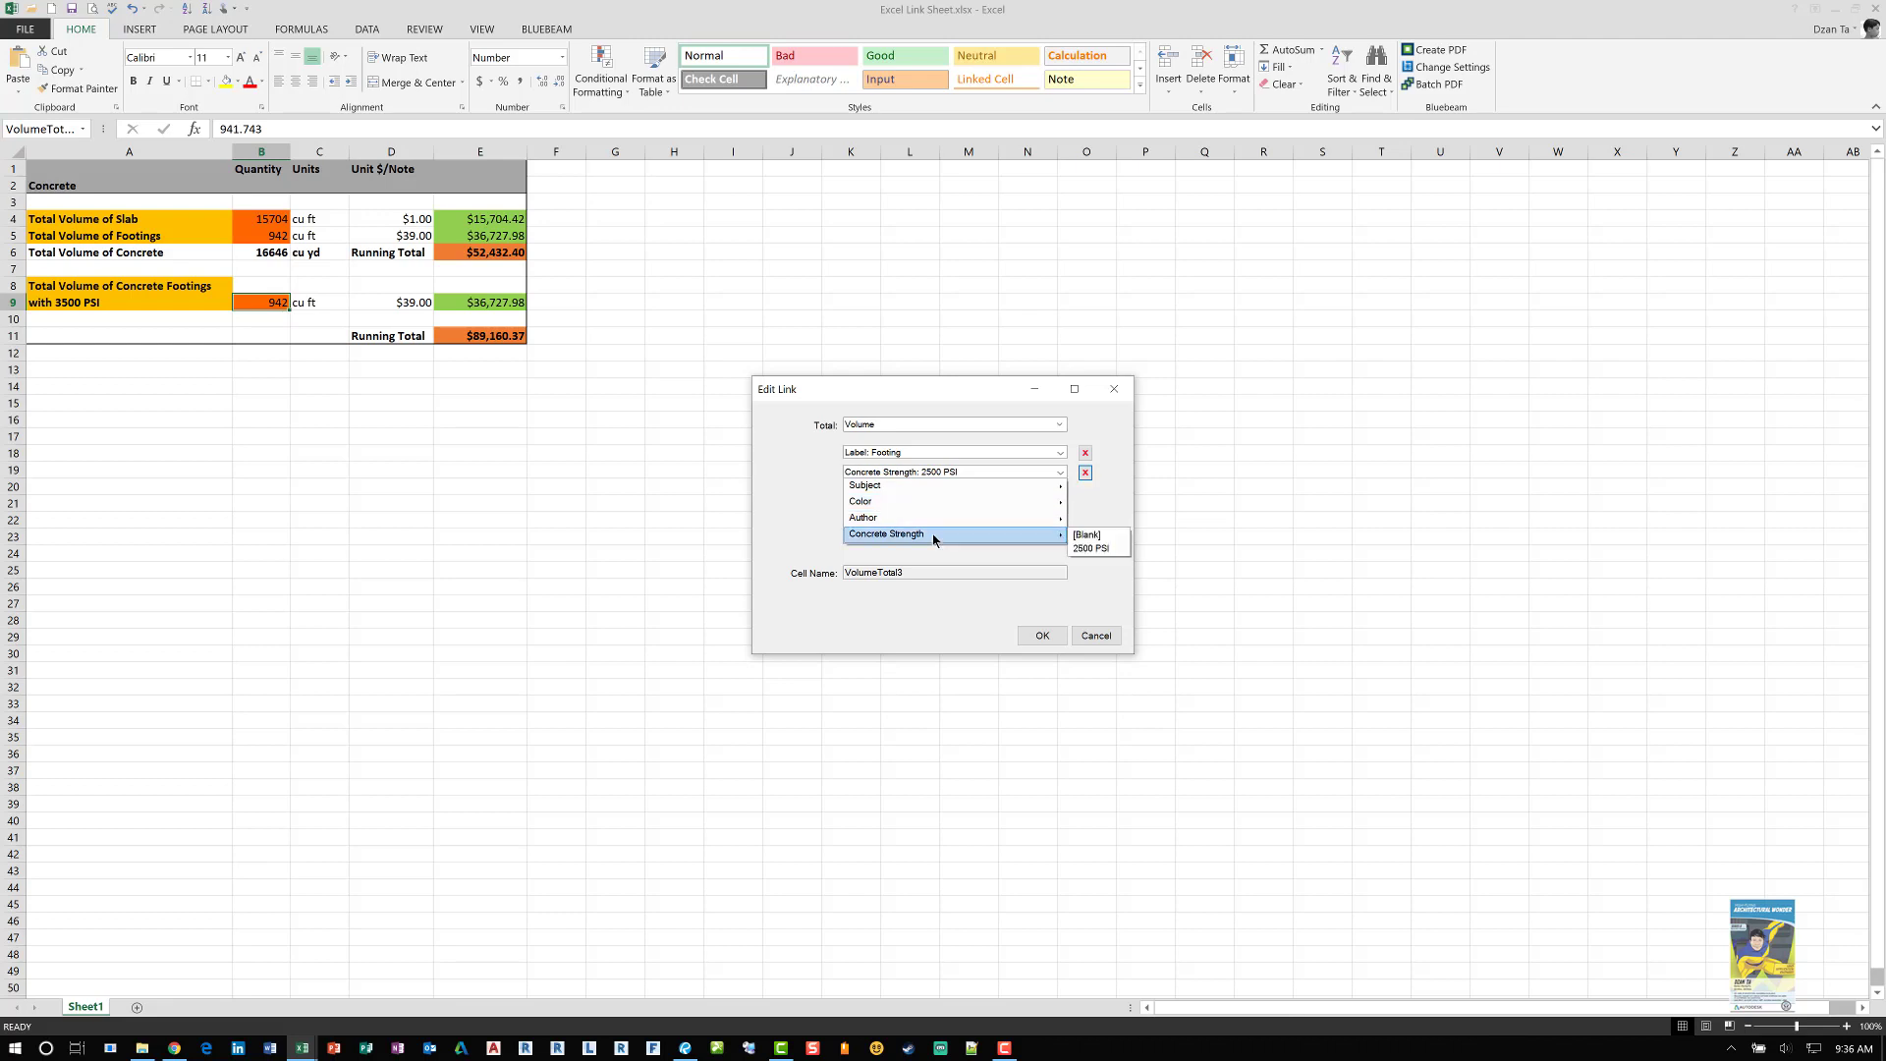
click(1088, 550)
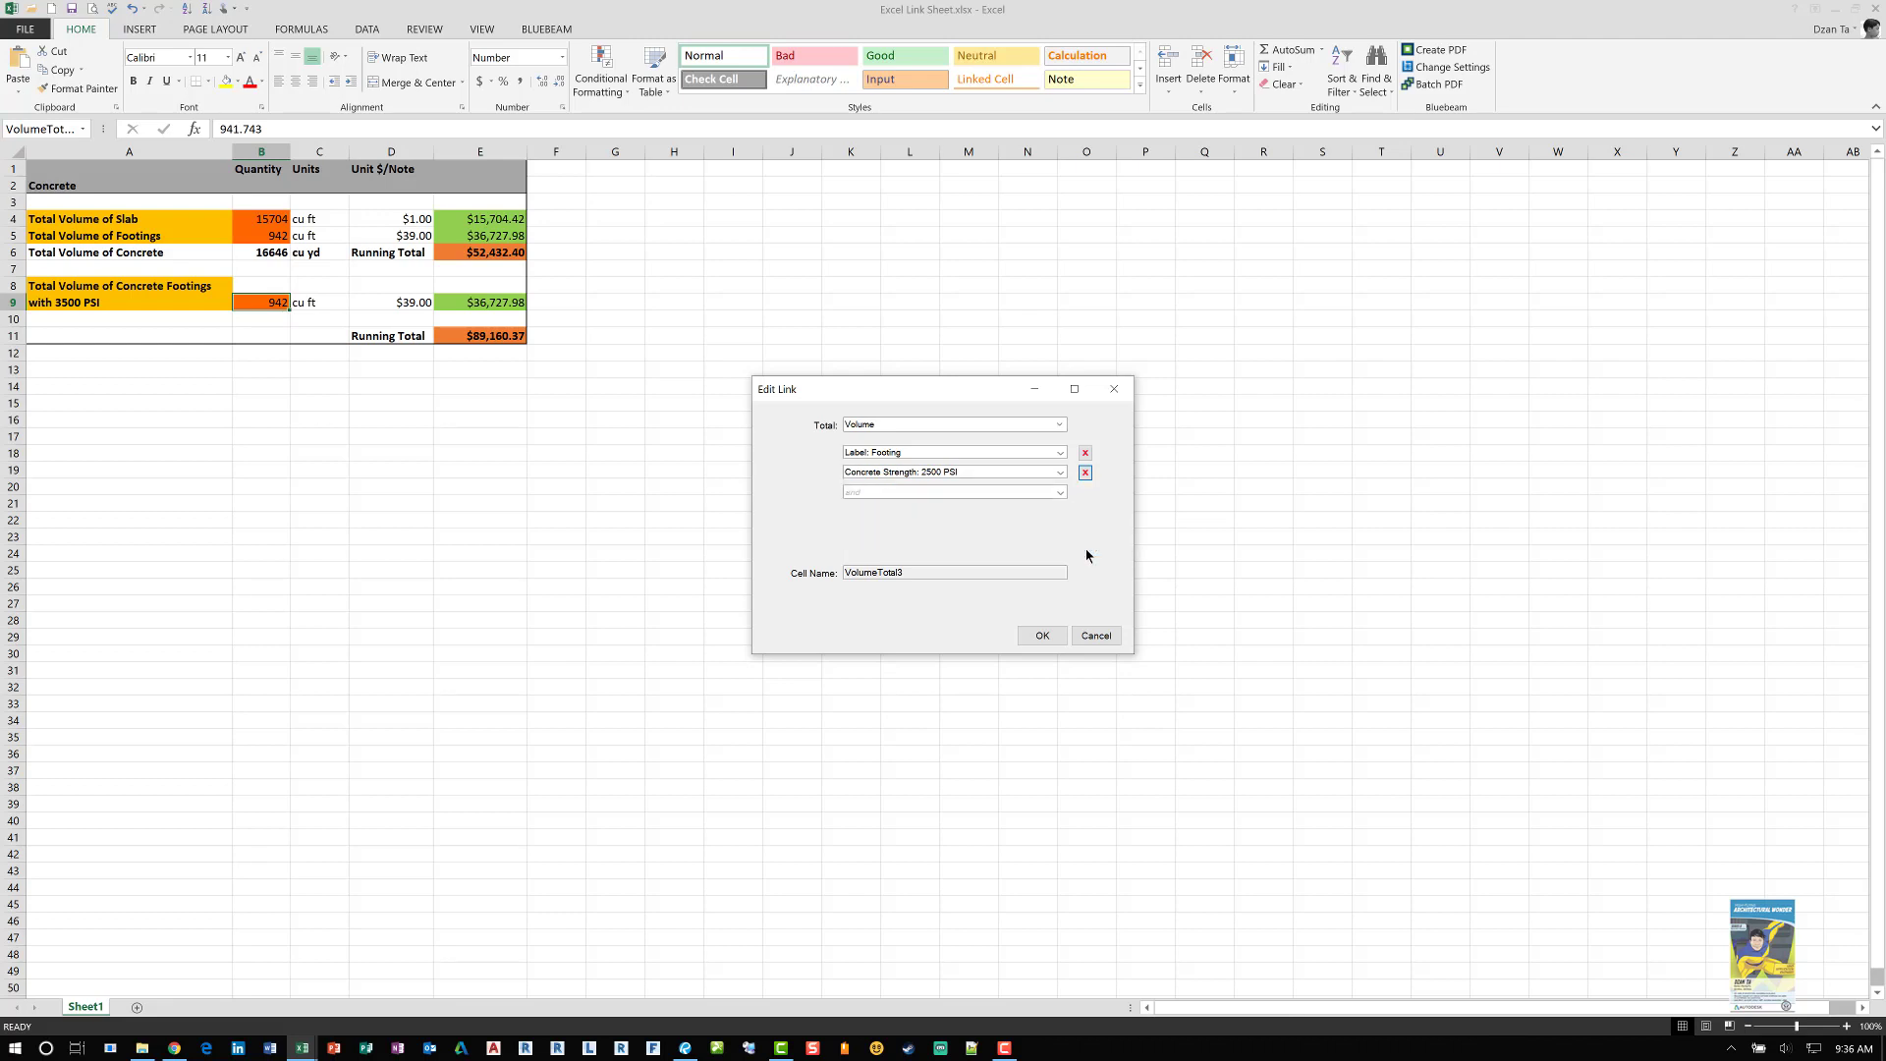
click(1043, 635)
Relabel A9 as 'with 2500 PSI'
click(165, 300)
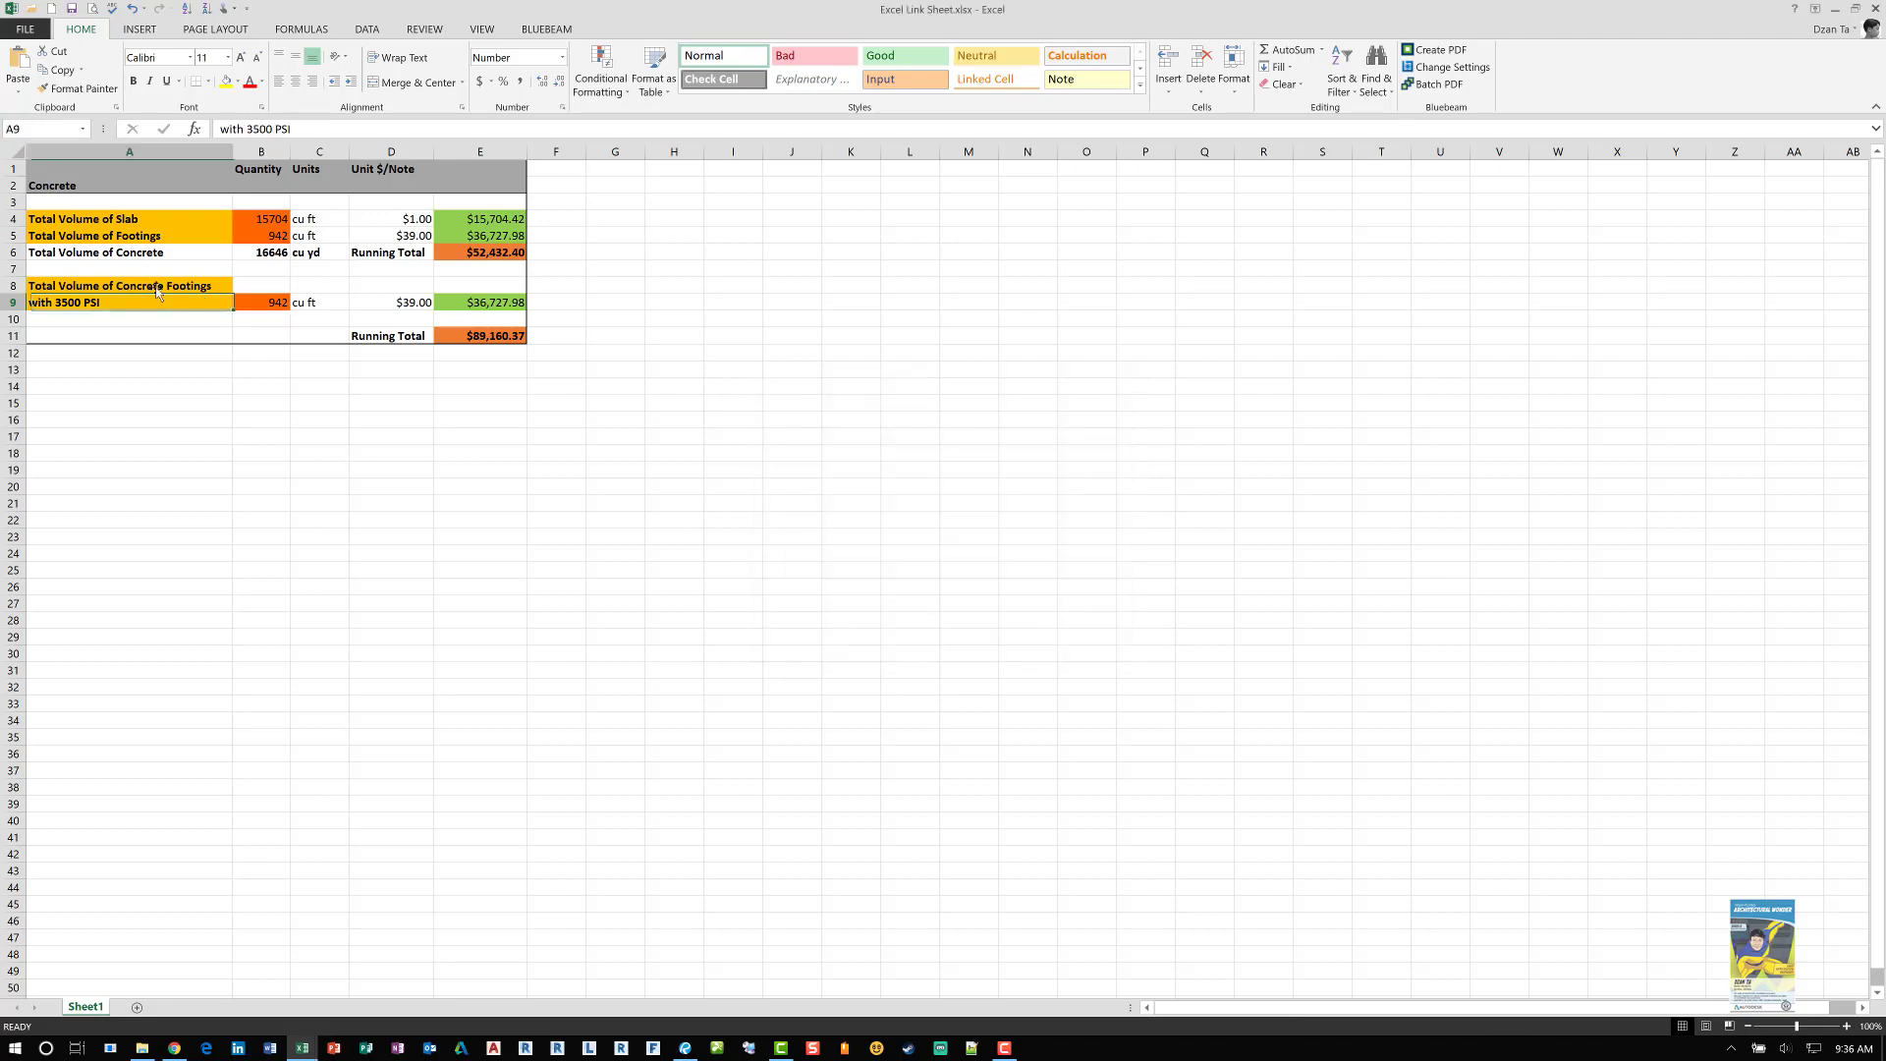
click(248, 127)
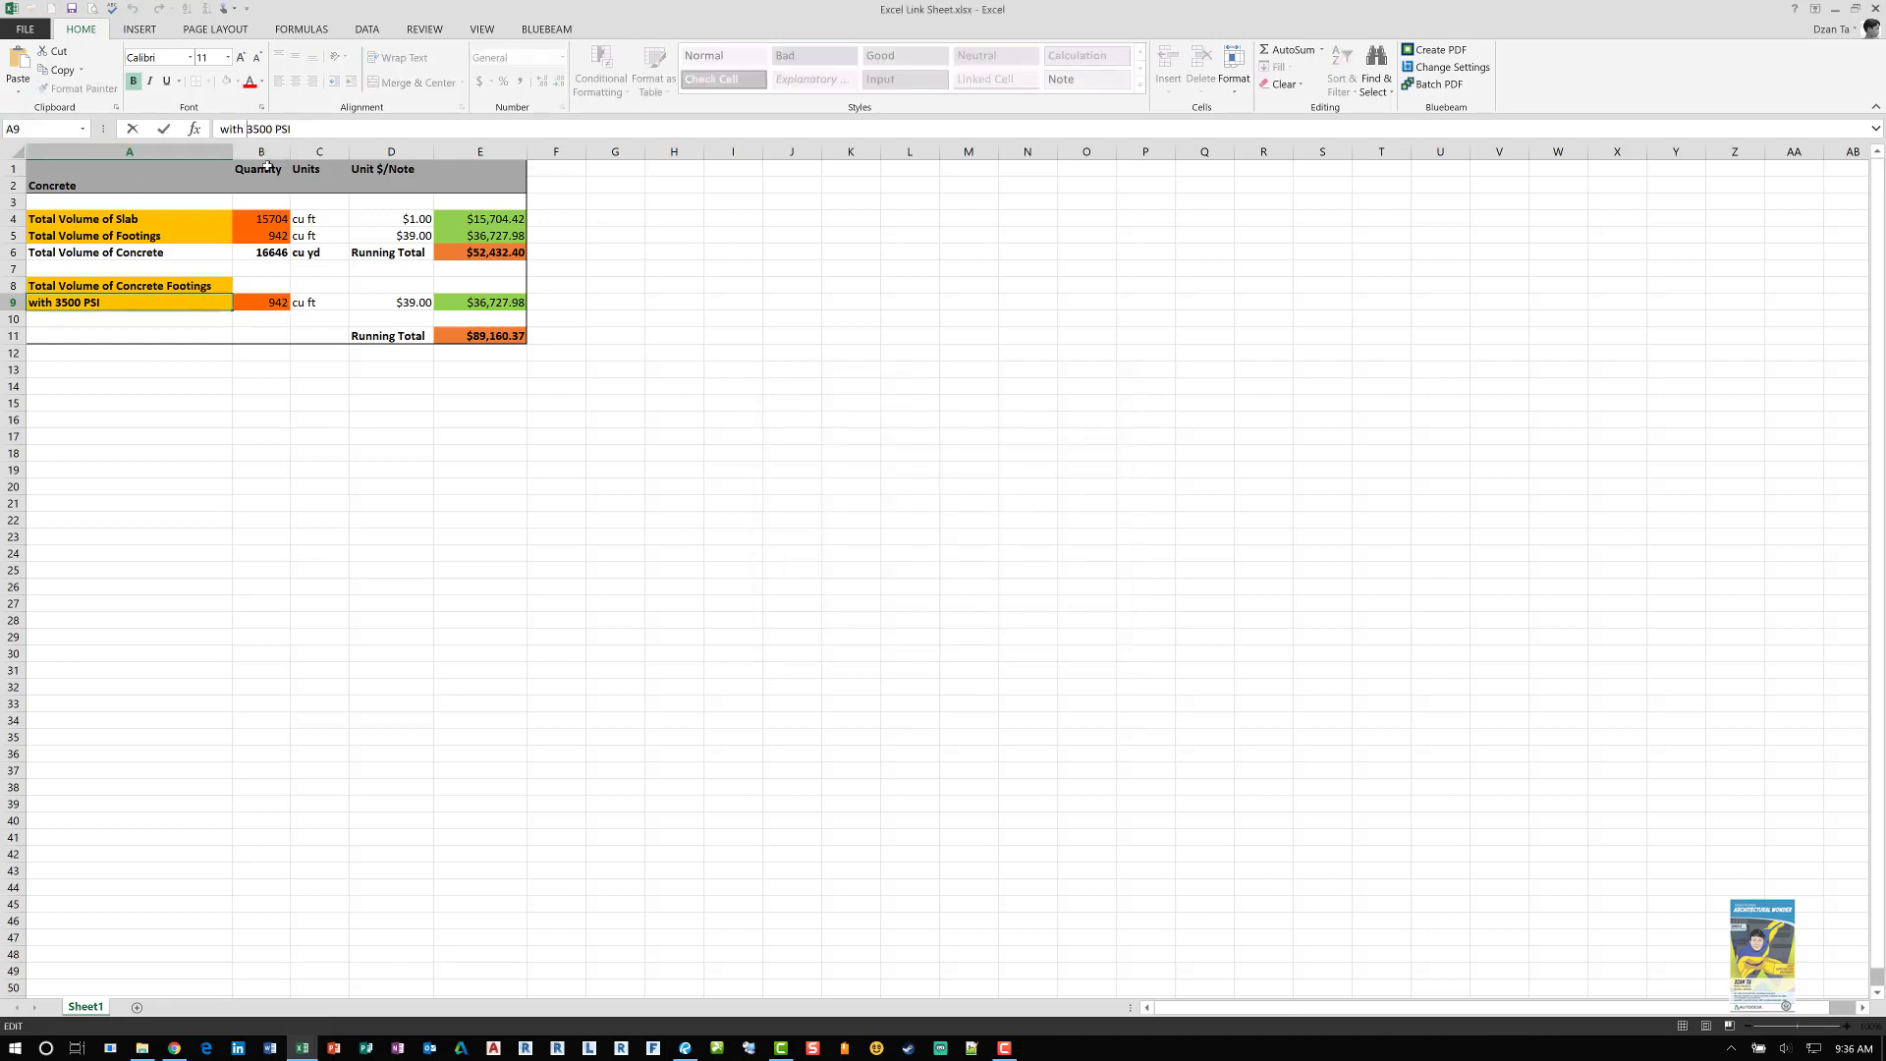
key(Delete)
text(2)
click(343, 483)
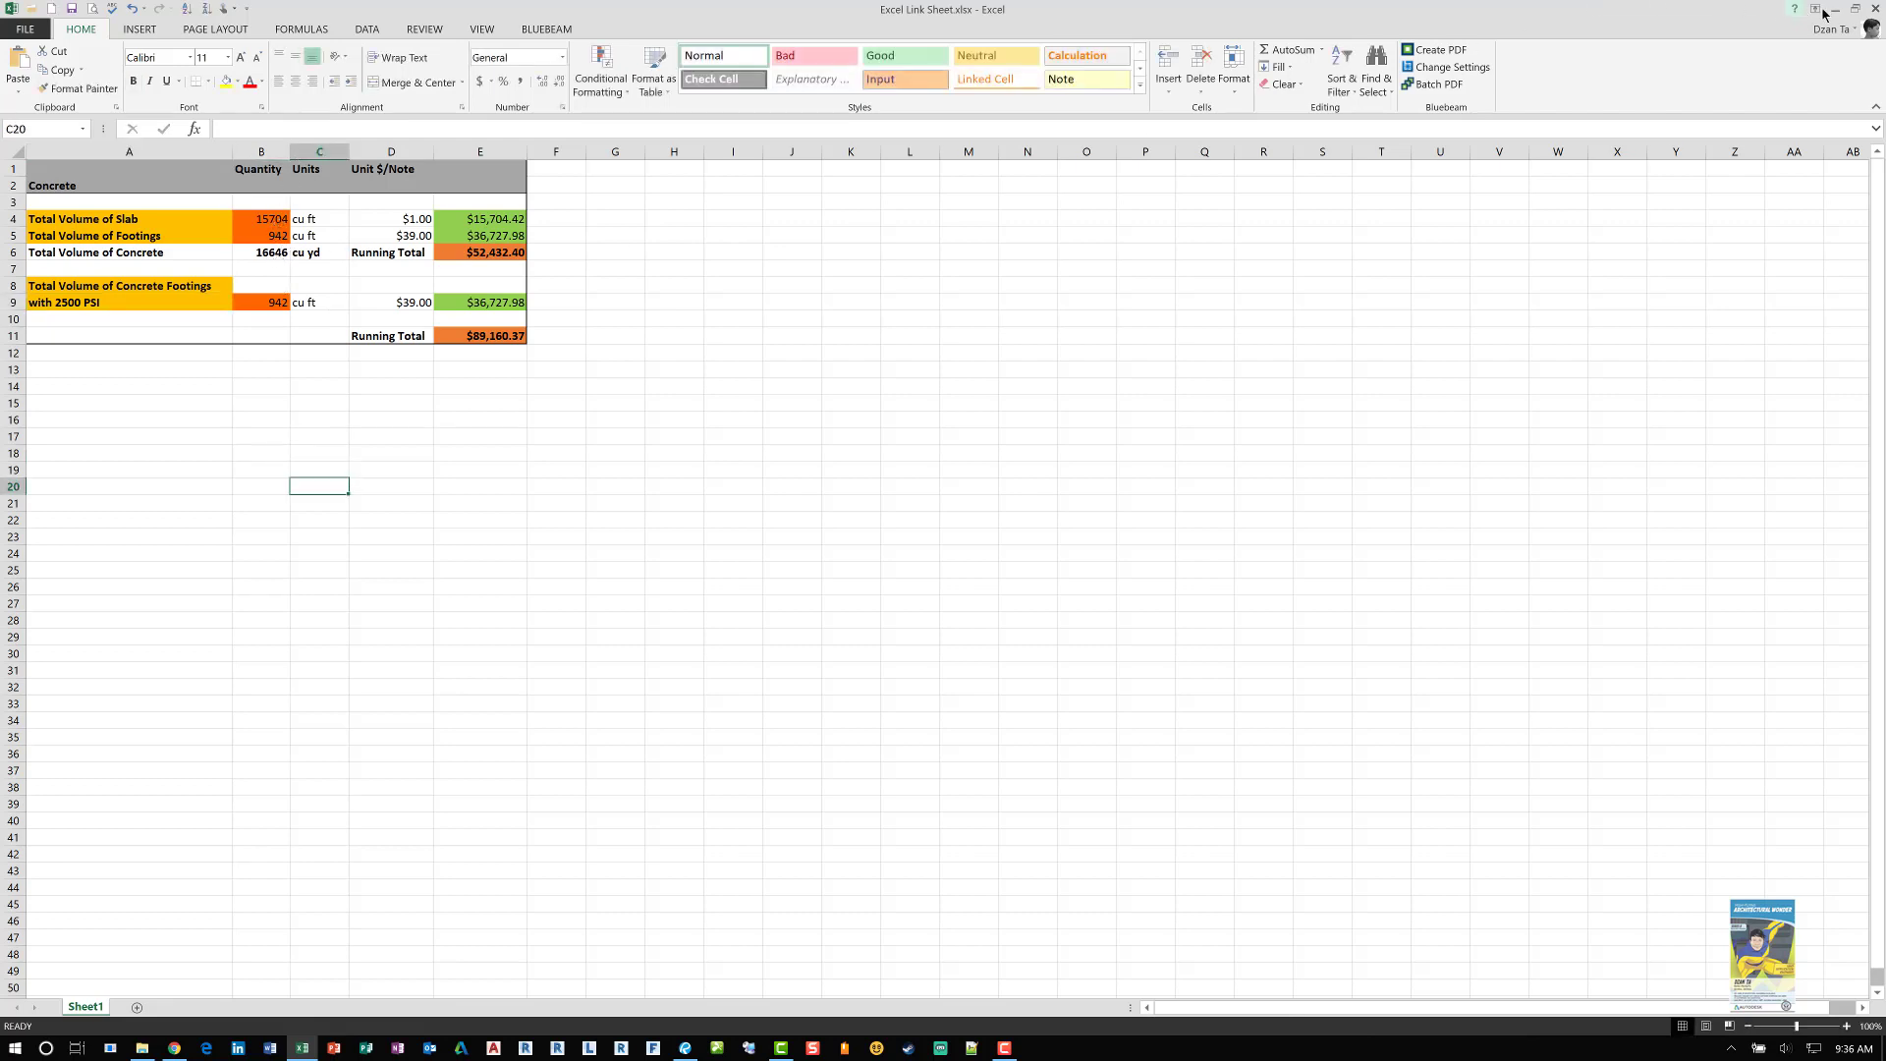
Restore down Excel and show Properties of the vertical Footing 24.09 cu ft markup, showing 2500 PSI
click(1855, 11)
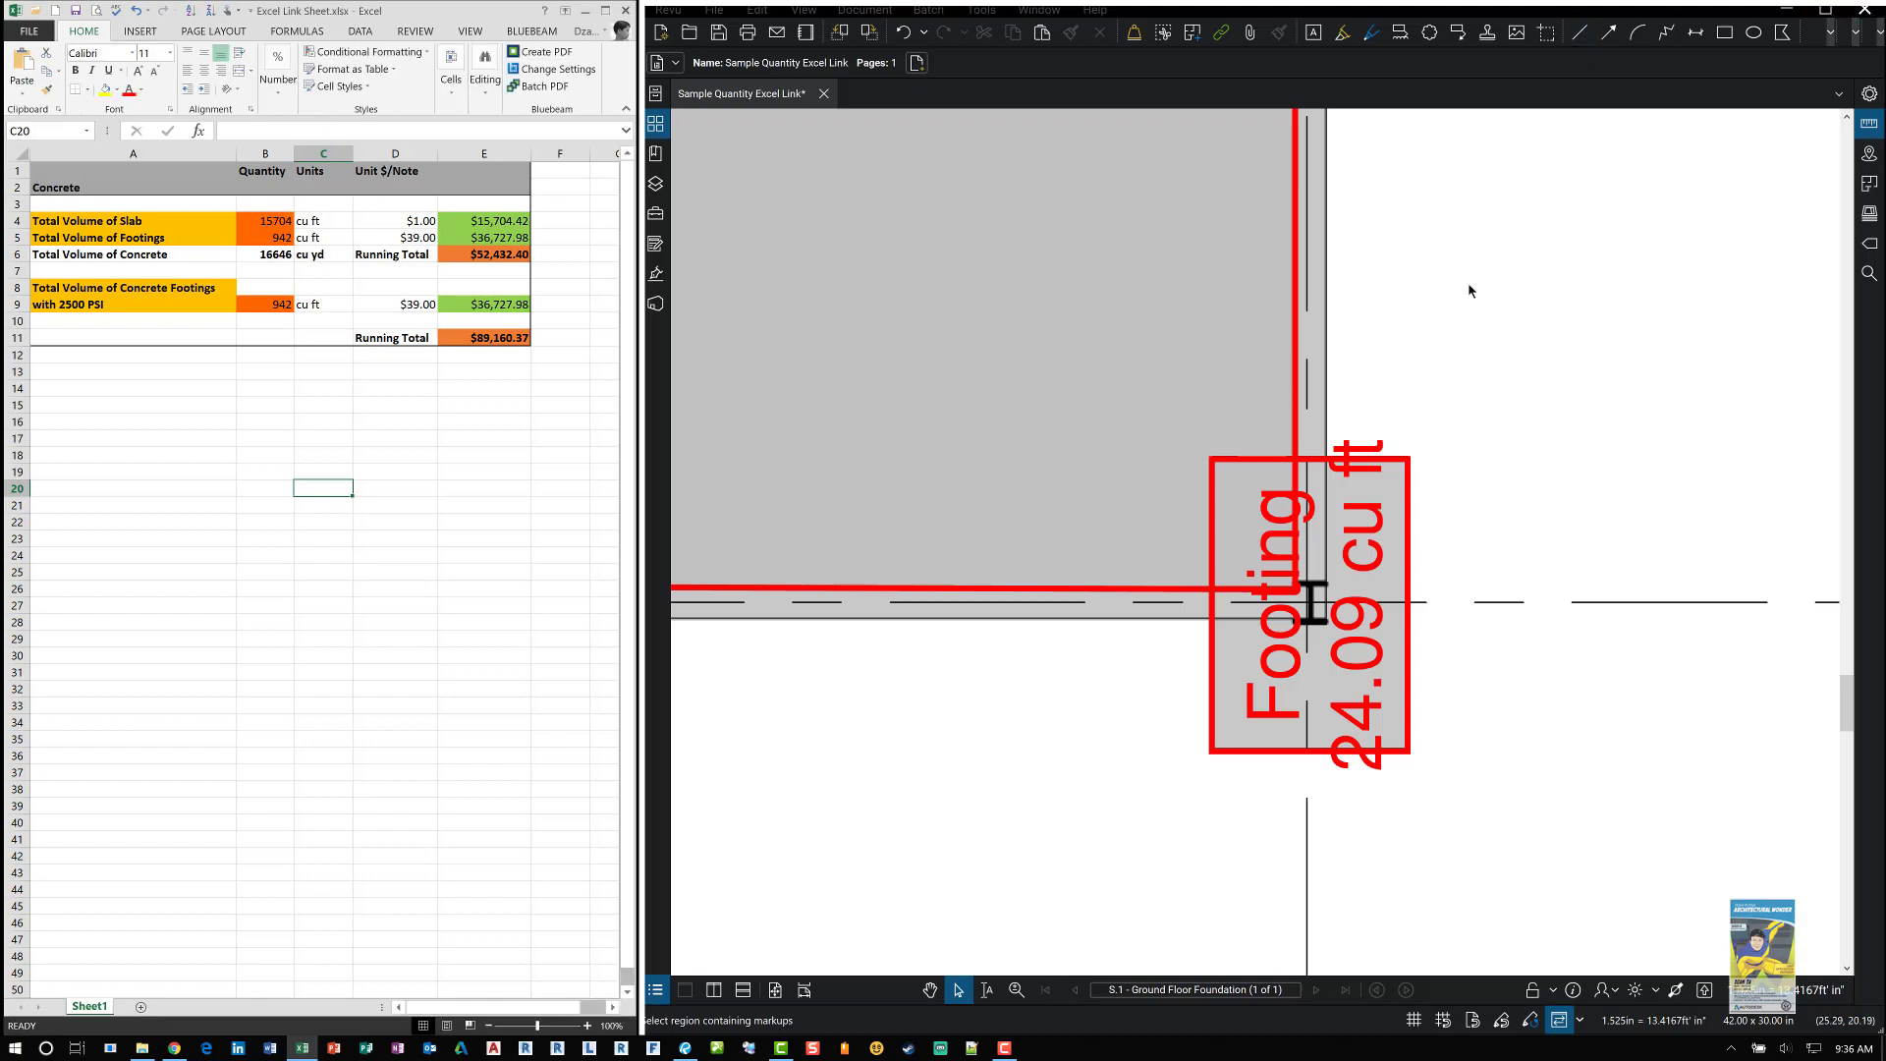
click(1455, 321)
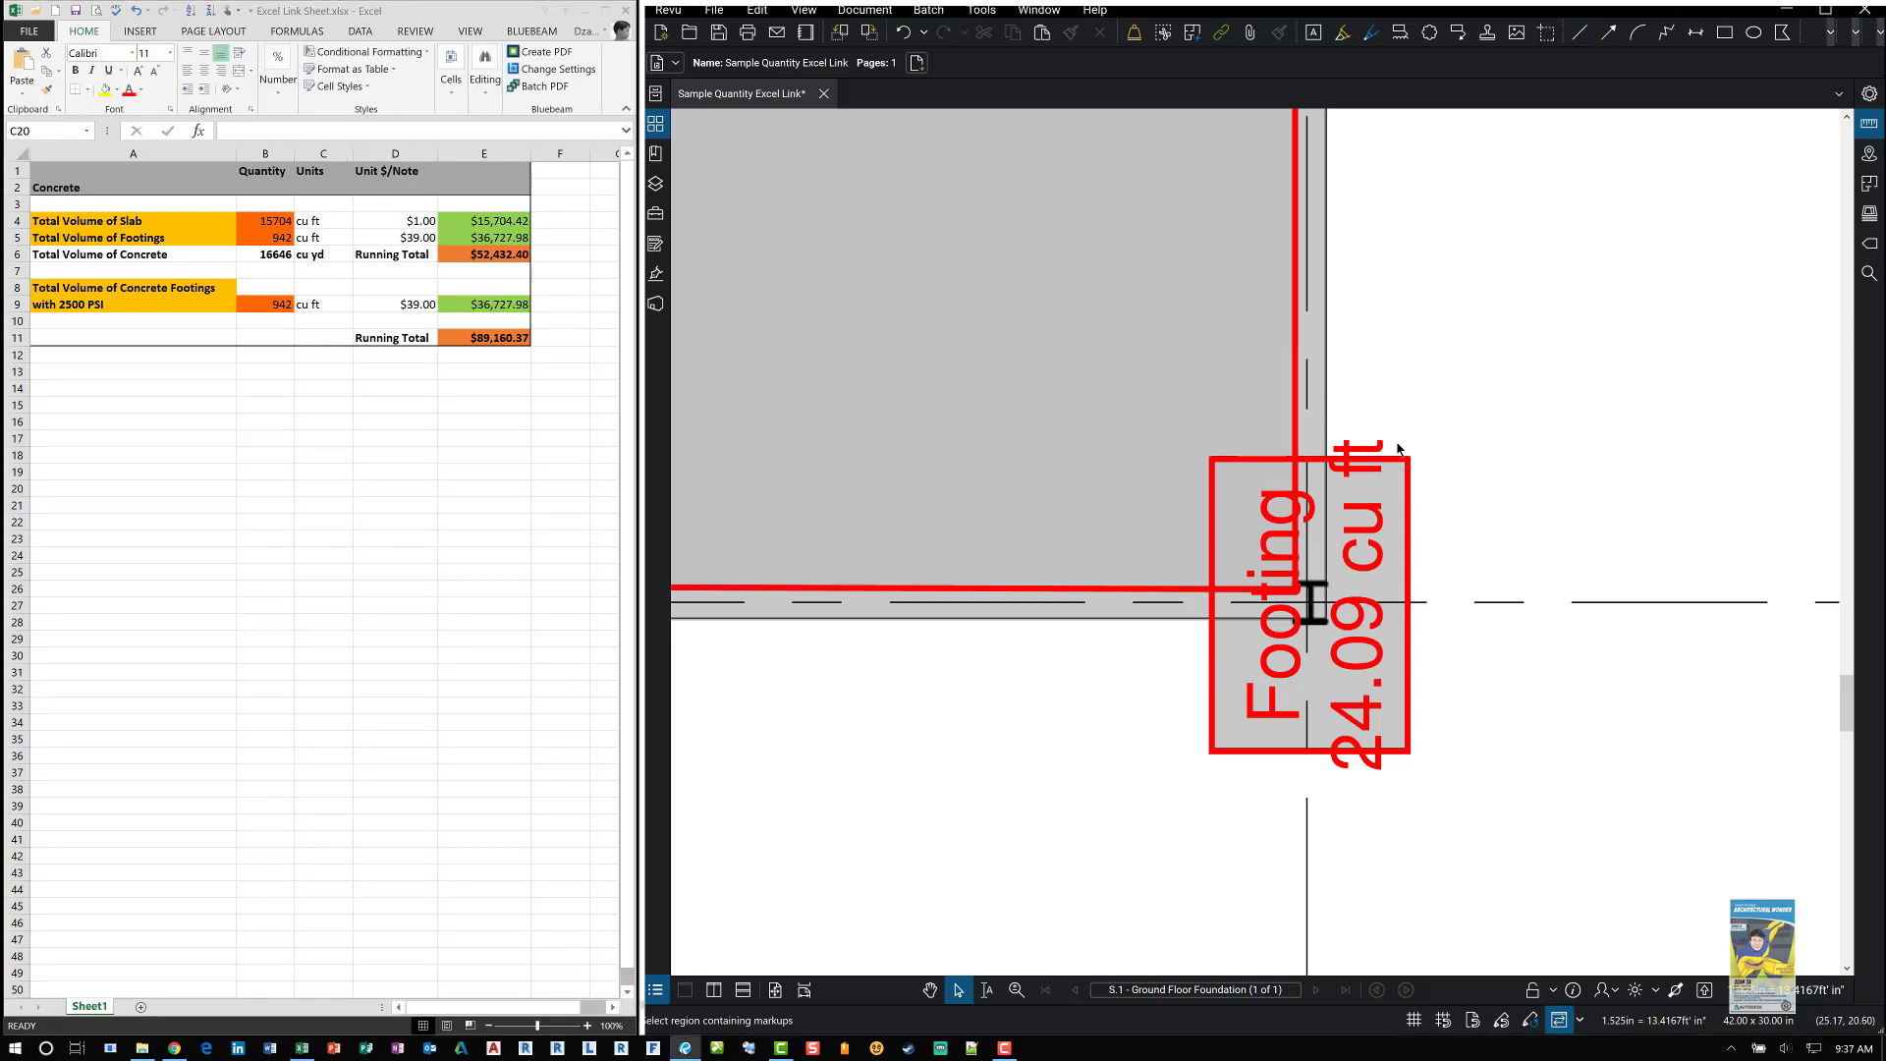
scroll(1376, 343, down, 5)
scroll(1395, 265, up, 2)
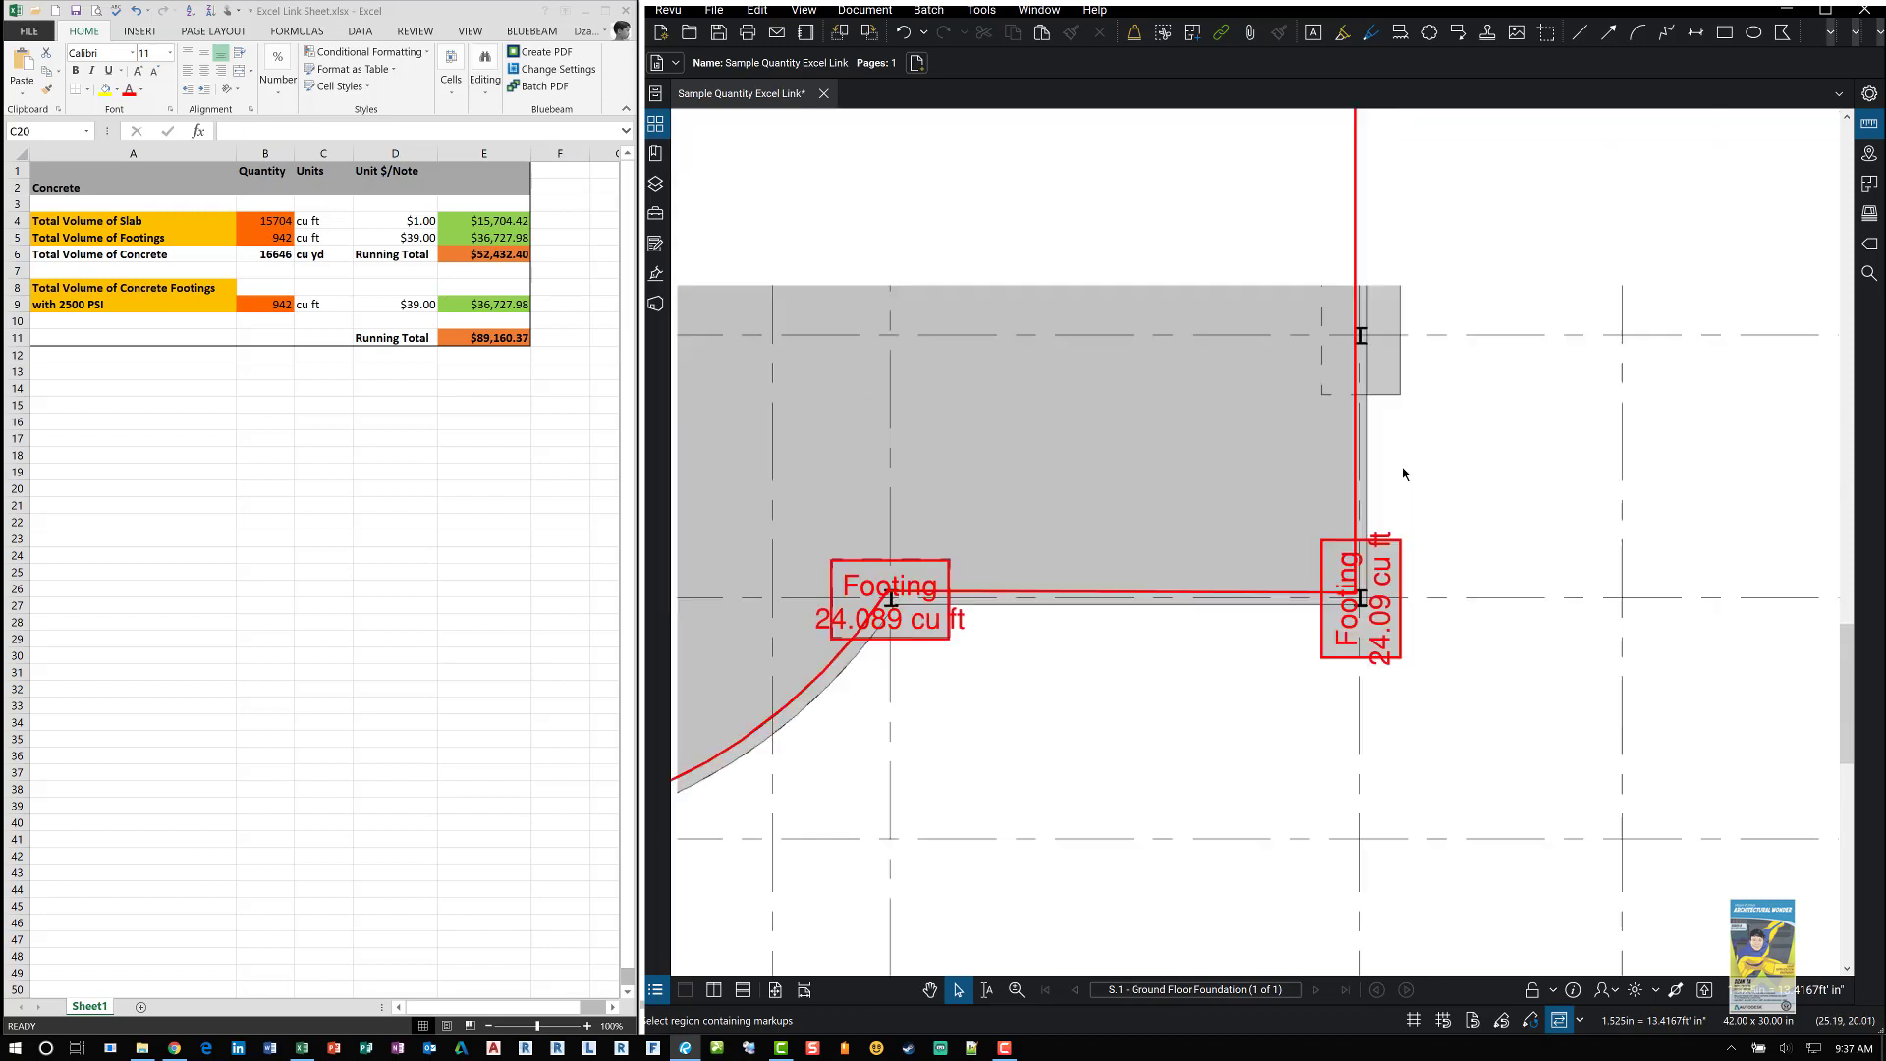
click(1398, 651)
right_click(1386, 653)
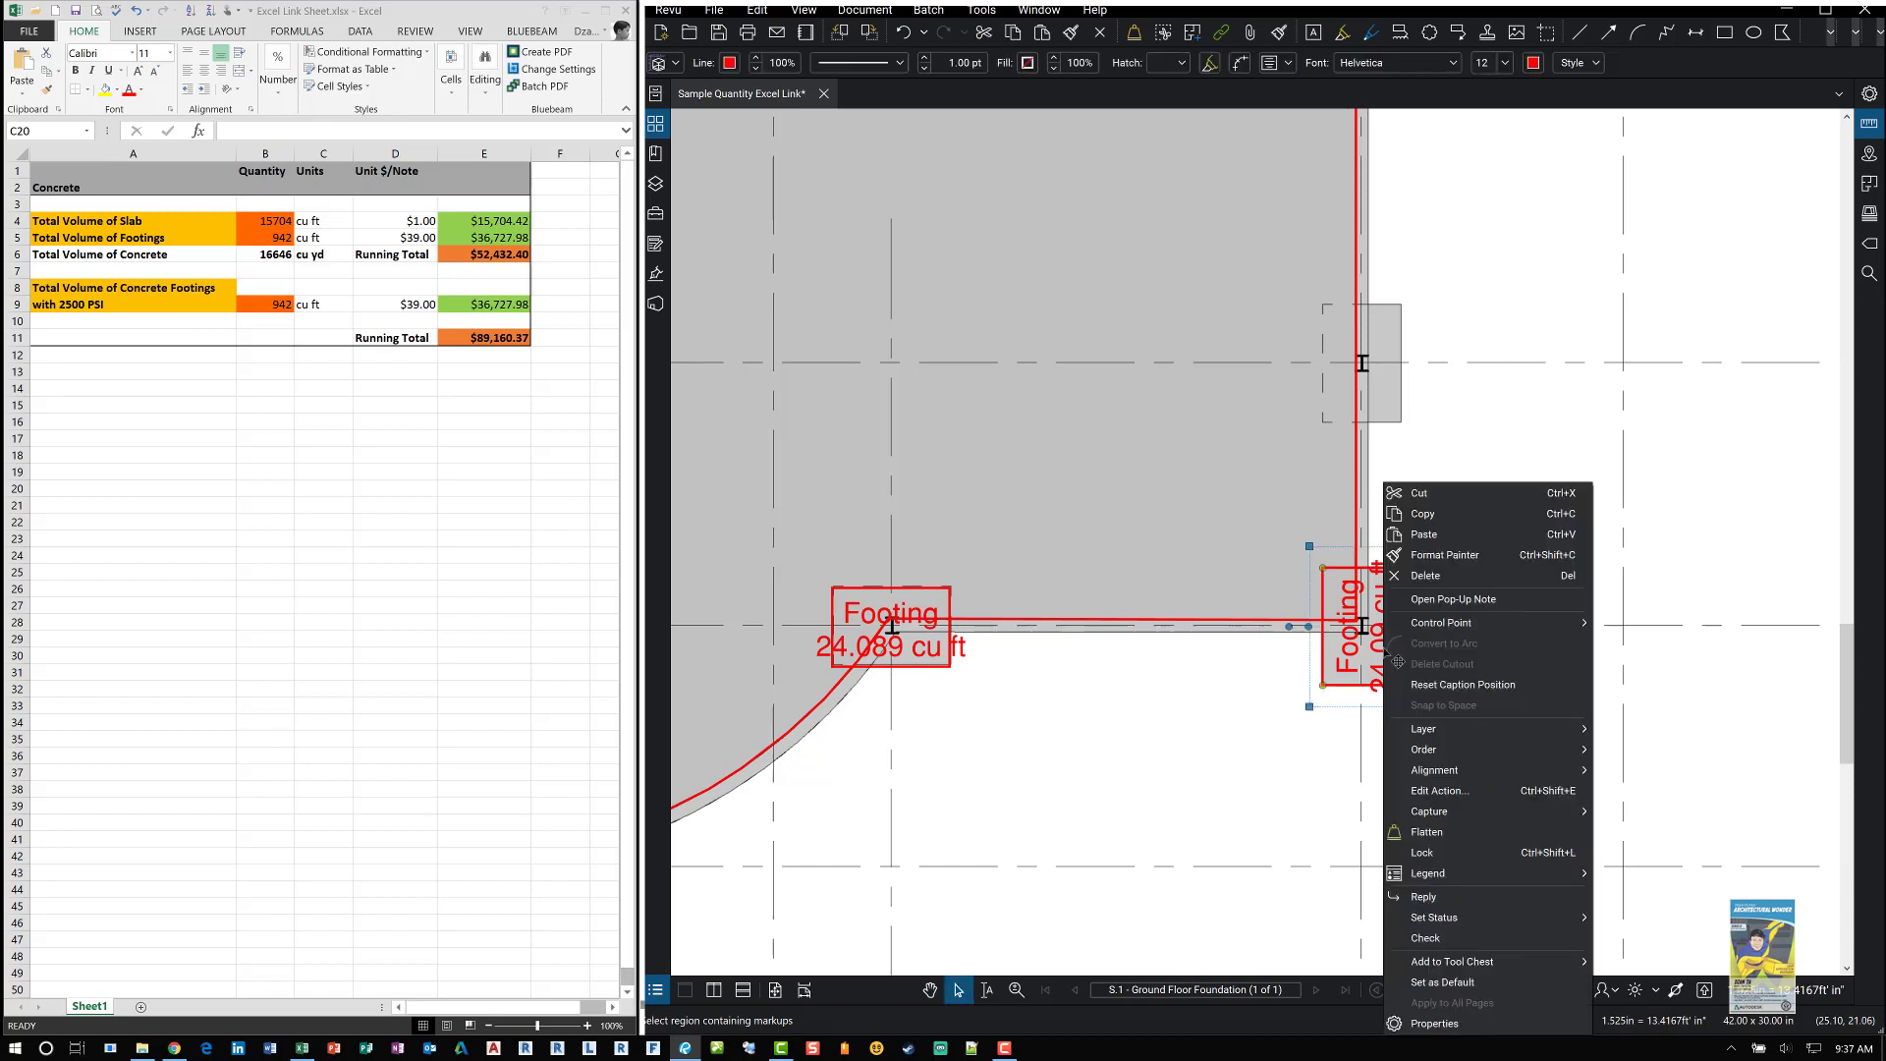
click(1434, 1023)
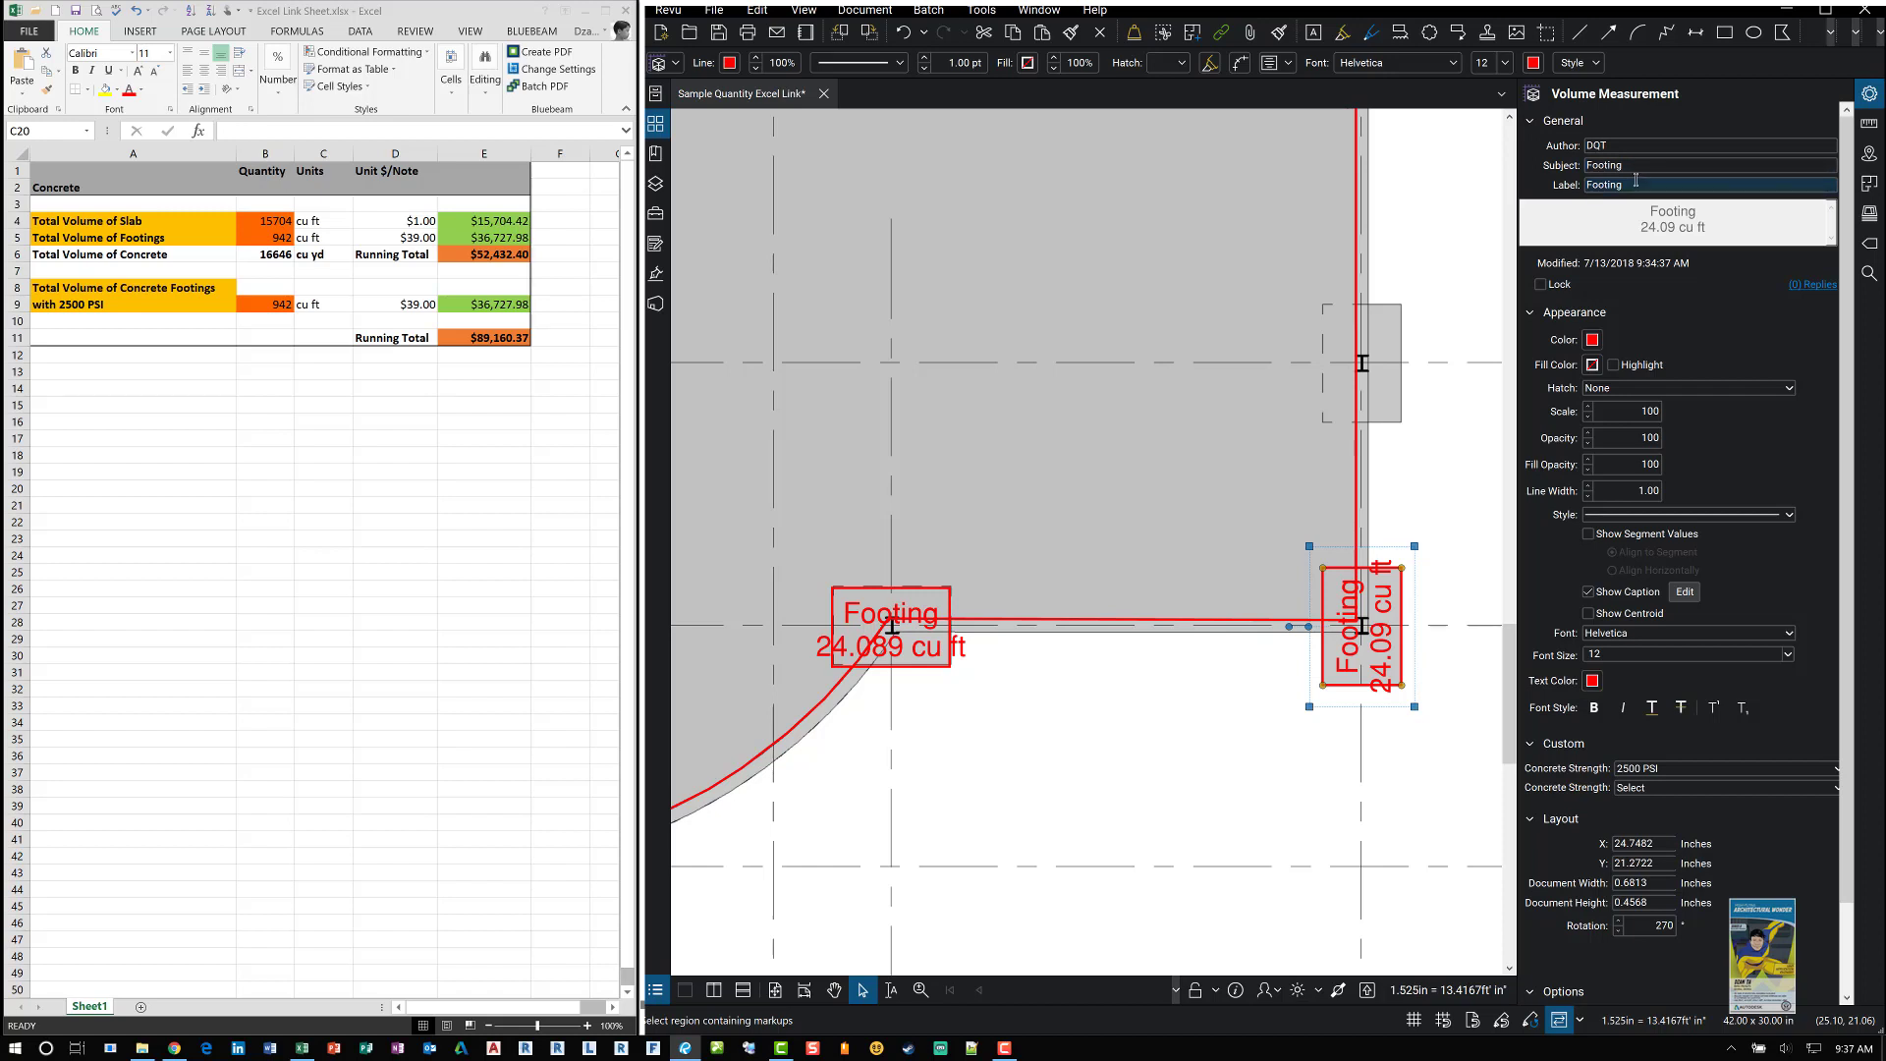
Select the Concrete Slab markup and review its Slab subject, label and 3500 PSI strength
click(1130, 629)
click(1141, 678)
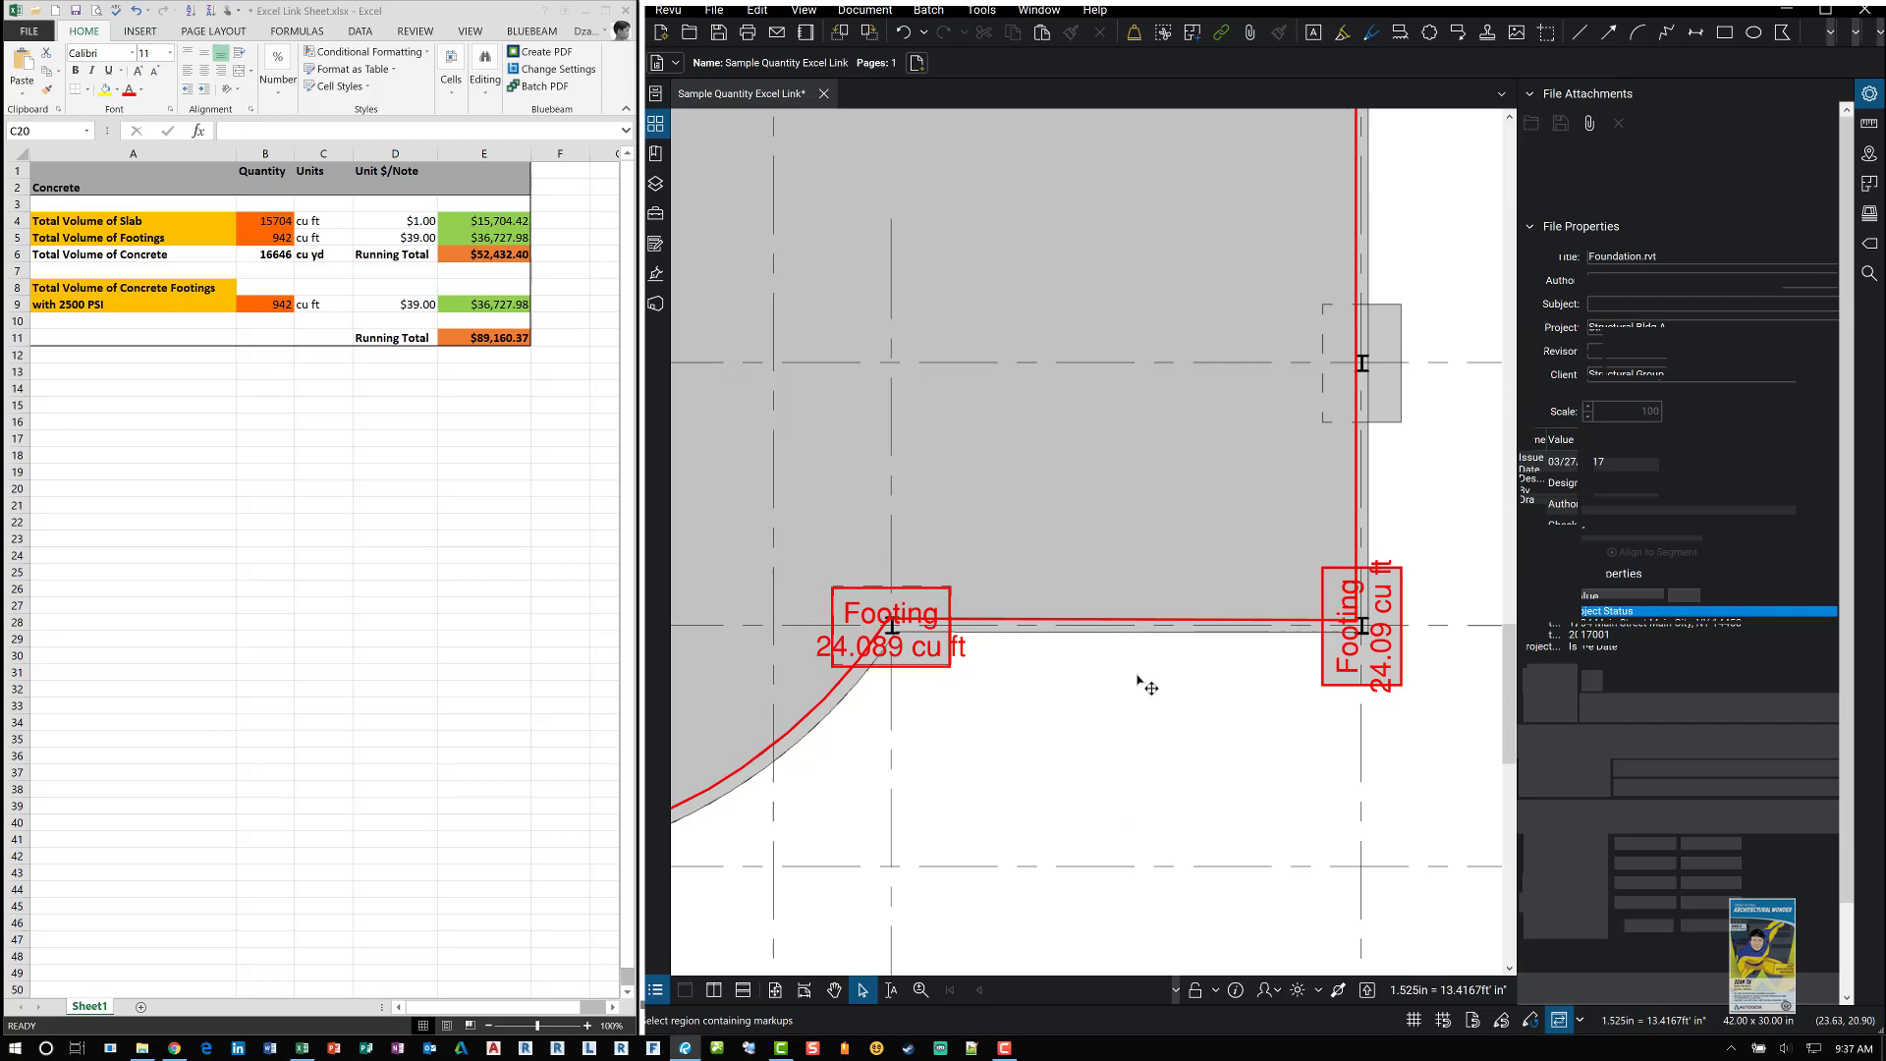
scroll(1138, 682, down, 3)
scroll(1138, 681, down, 2)
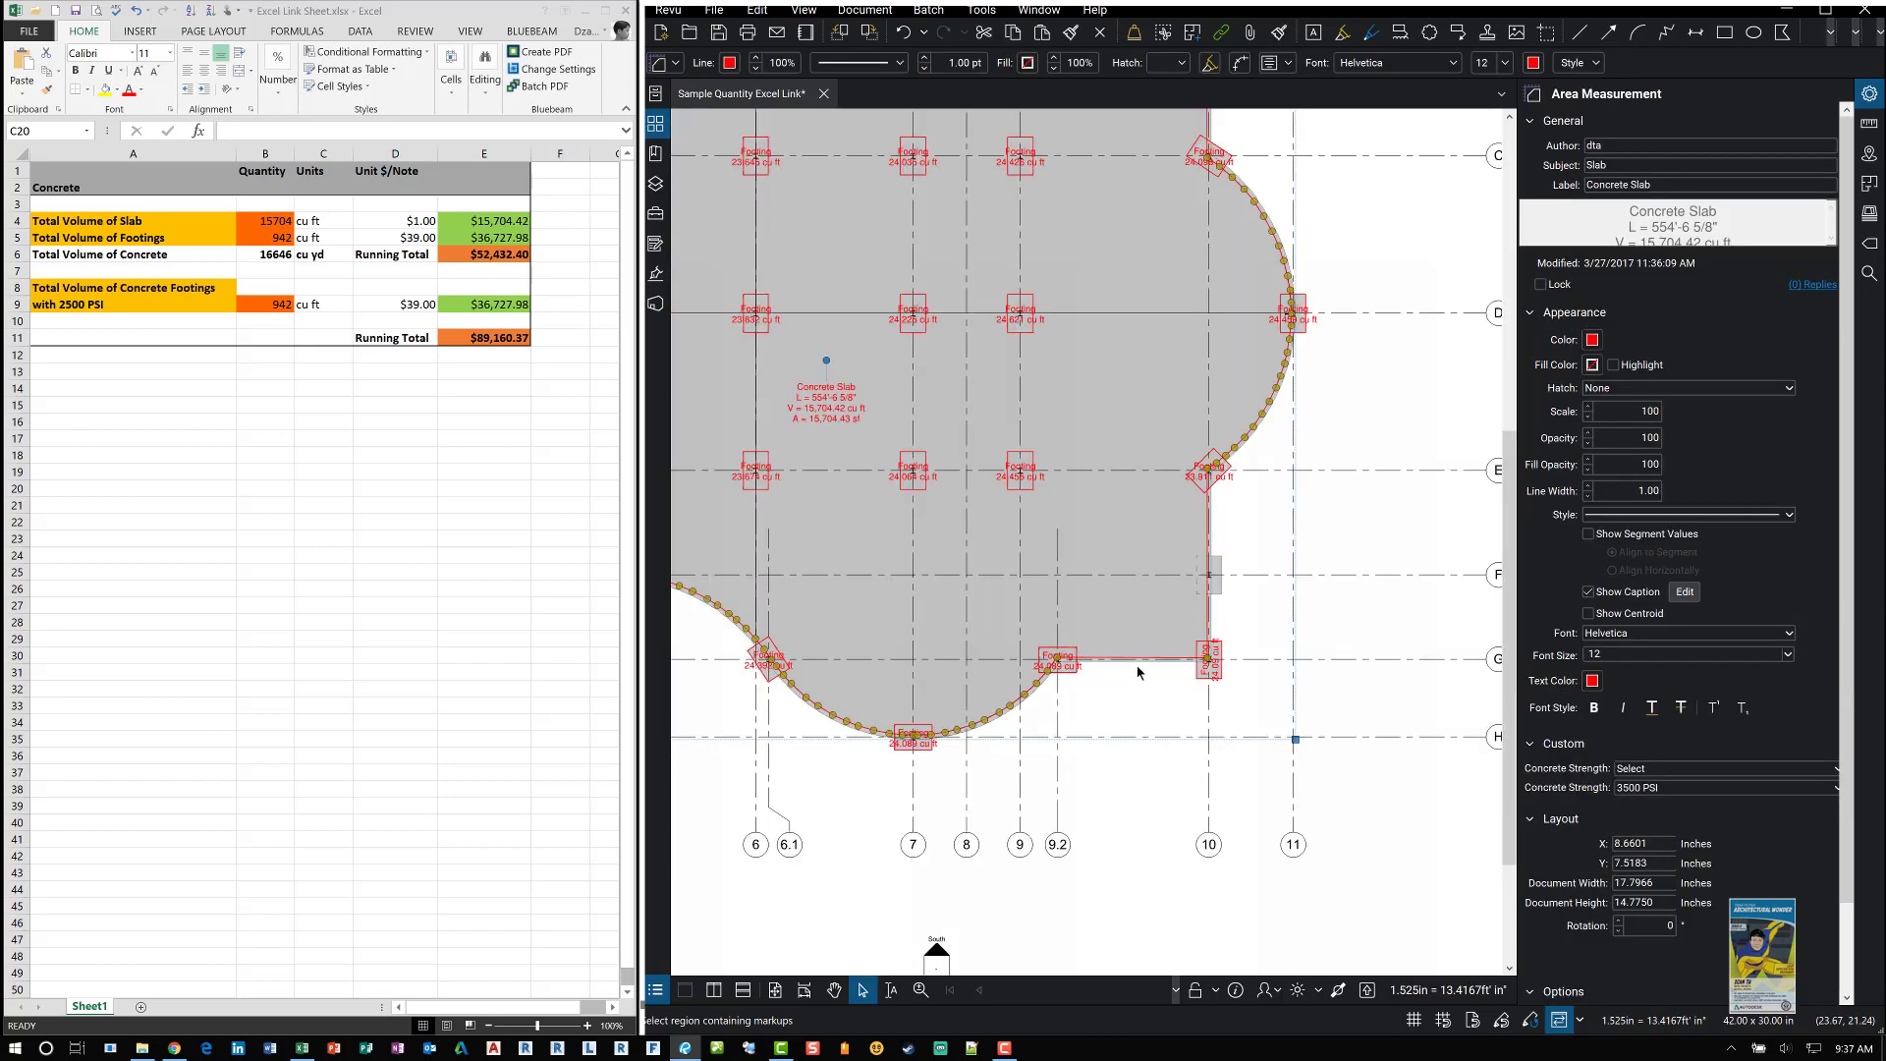
click(1619, 164)
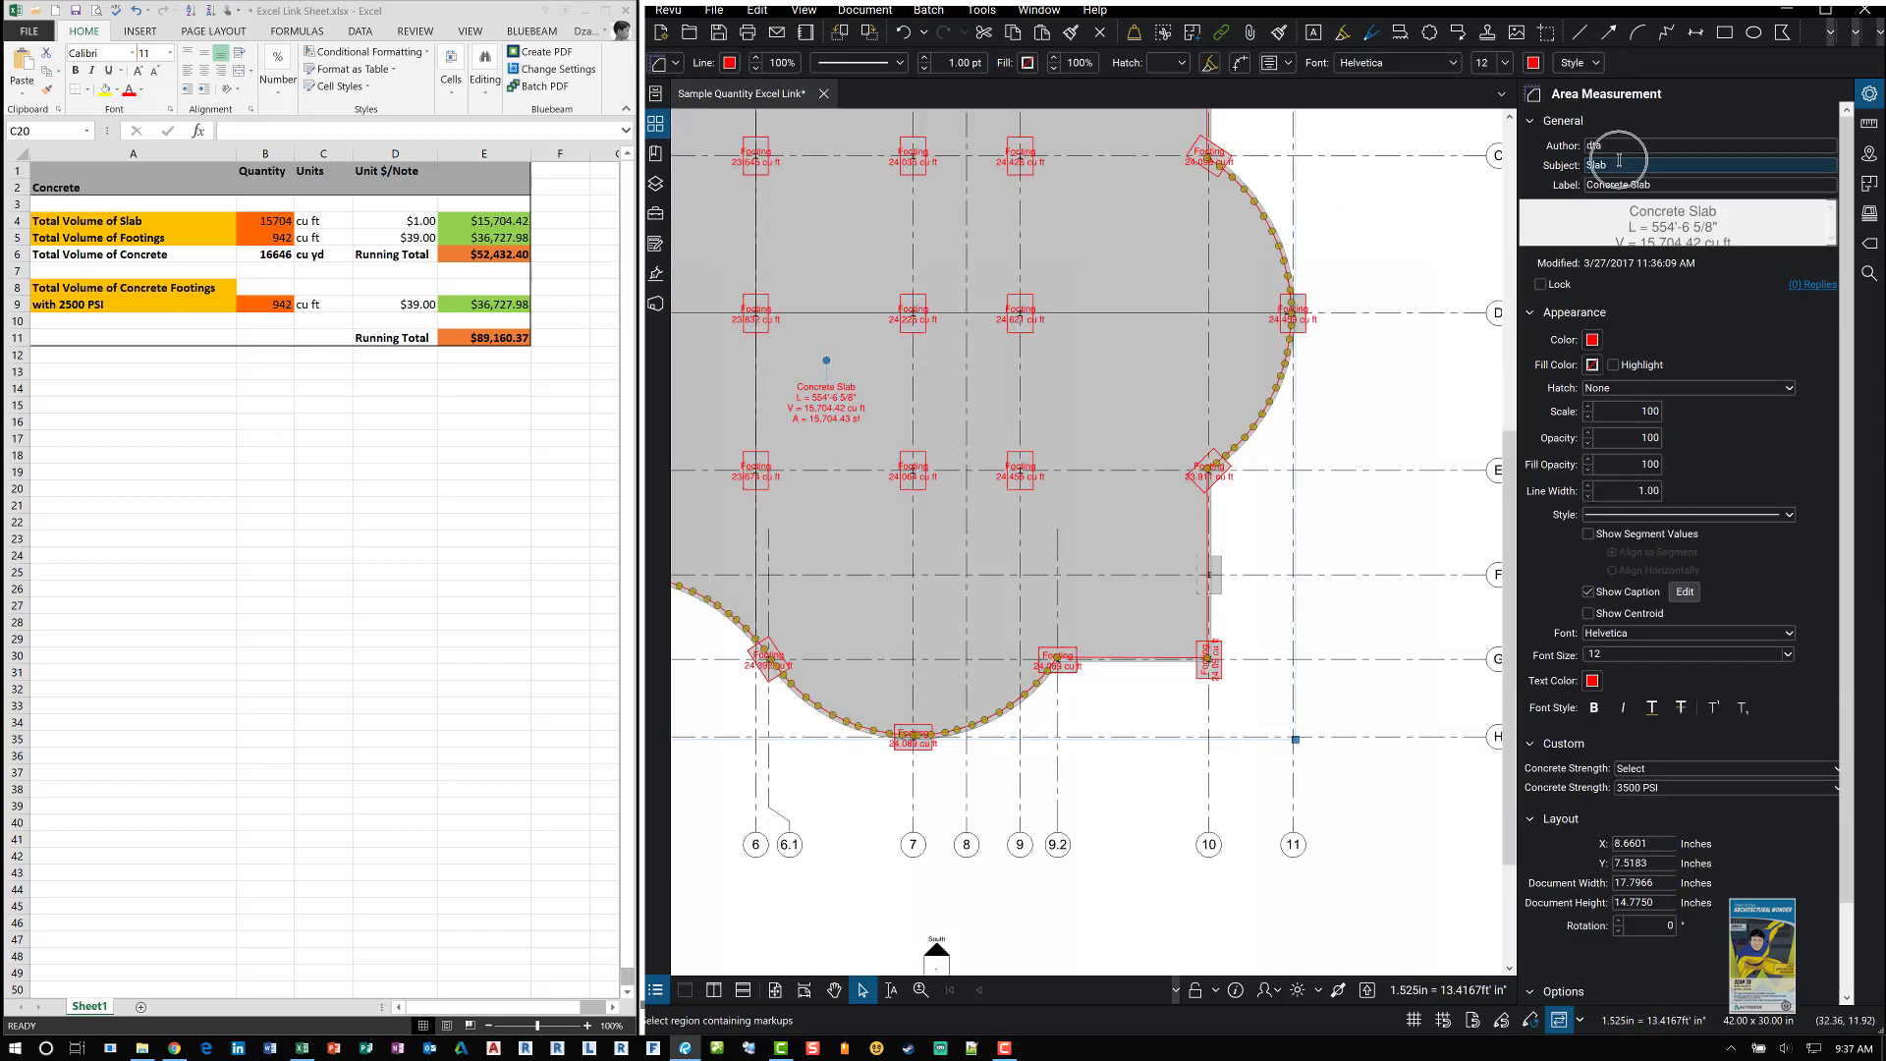
click(1622, 184)
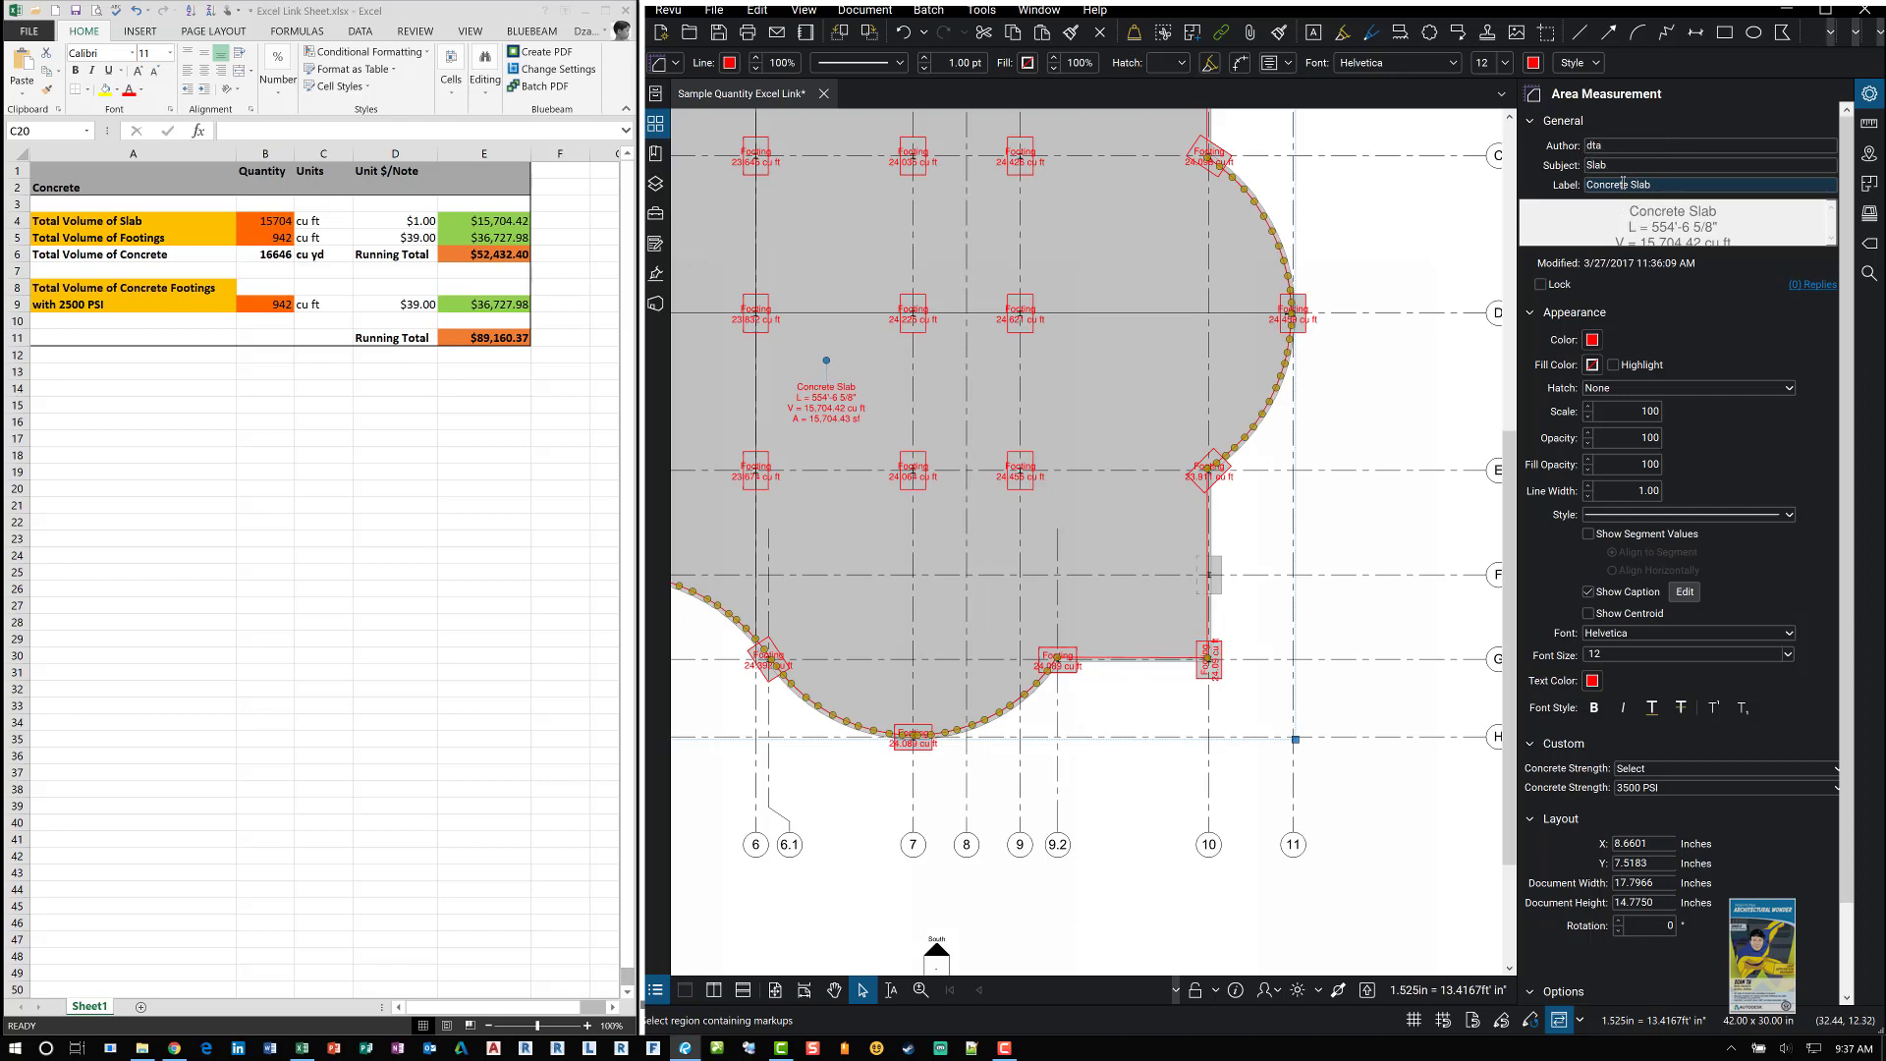
click(1593, 164)
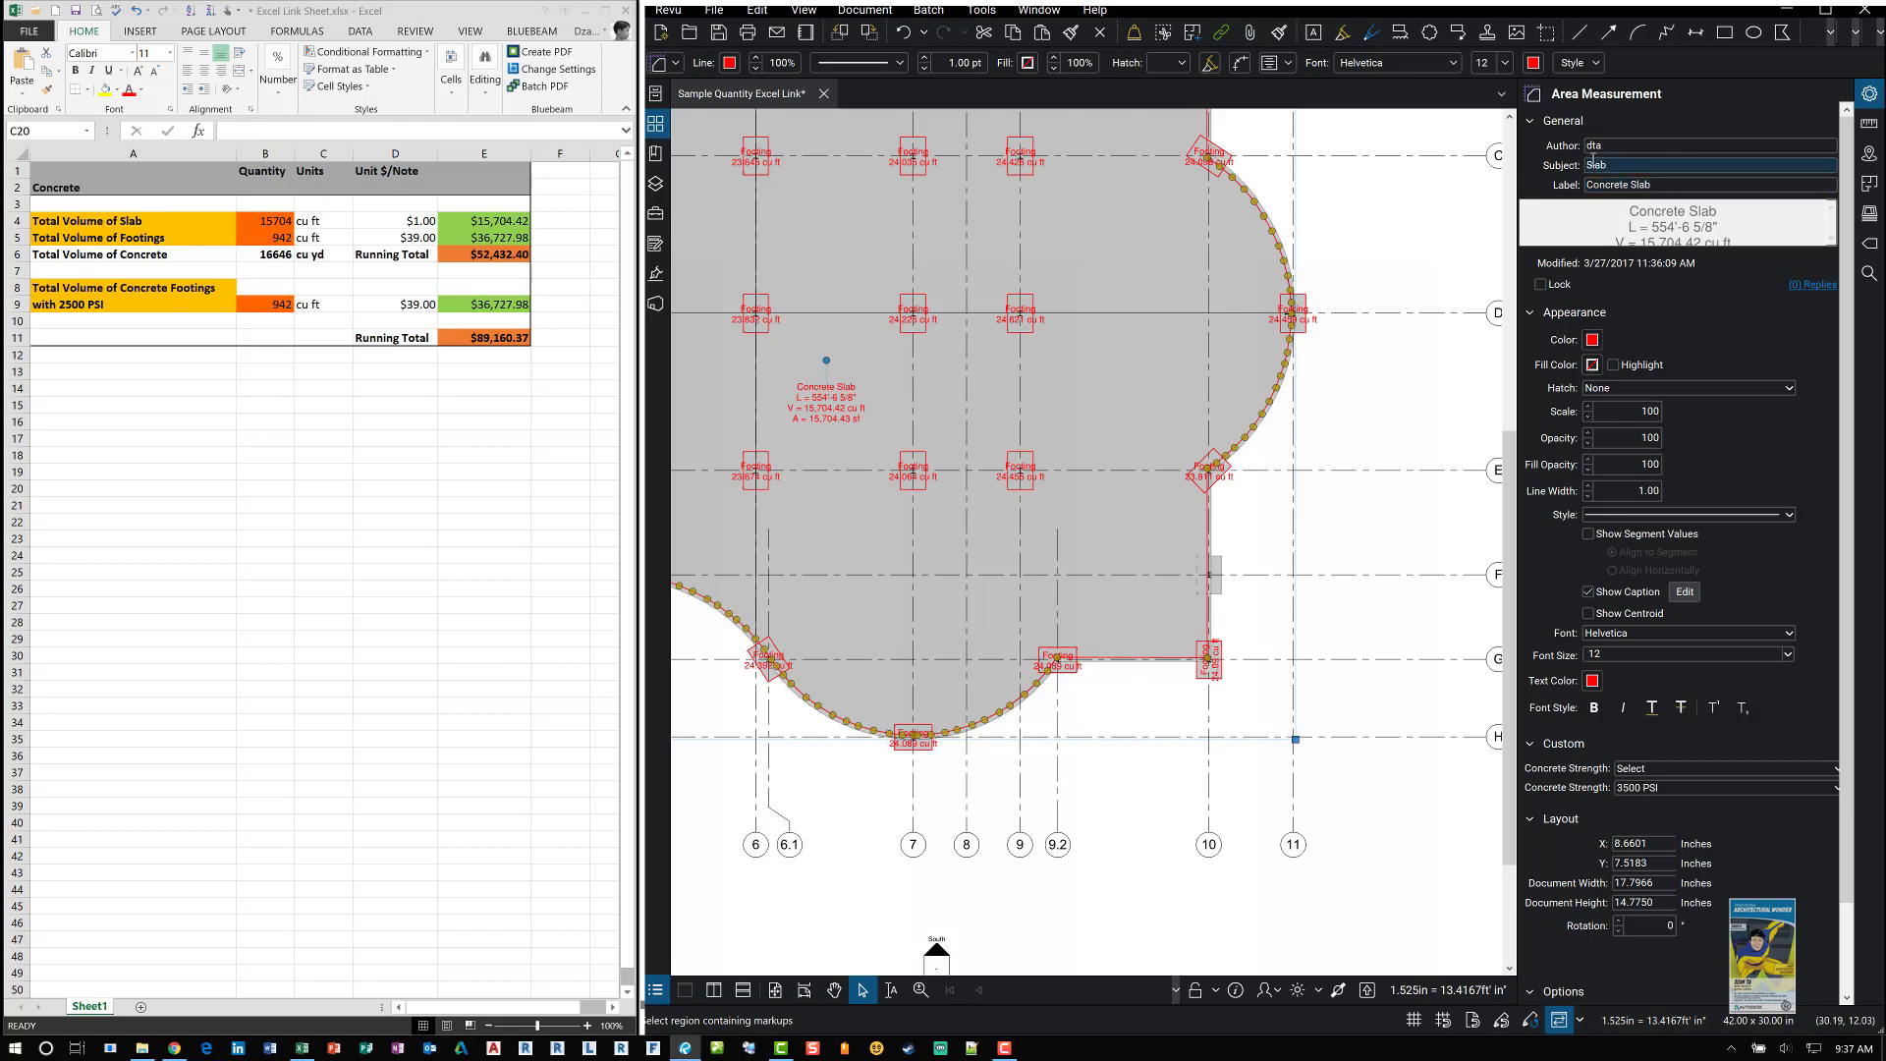
click(1619, 183)
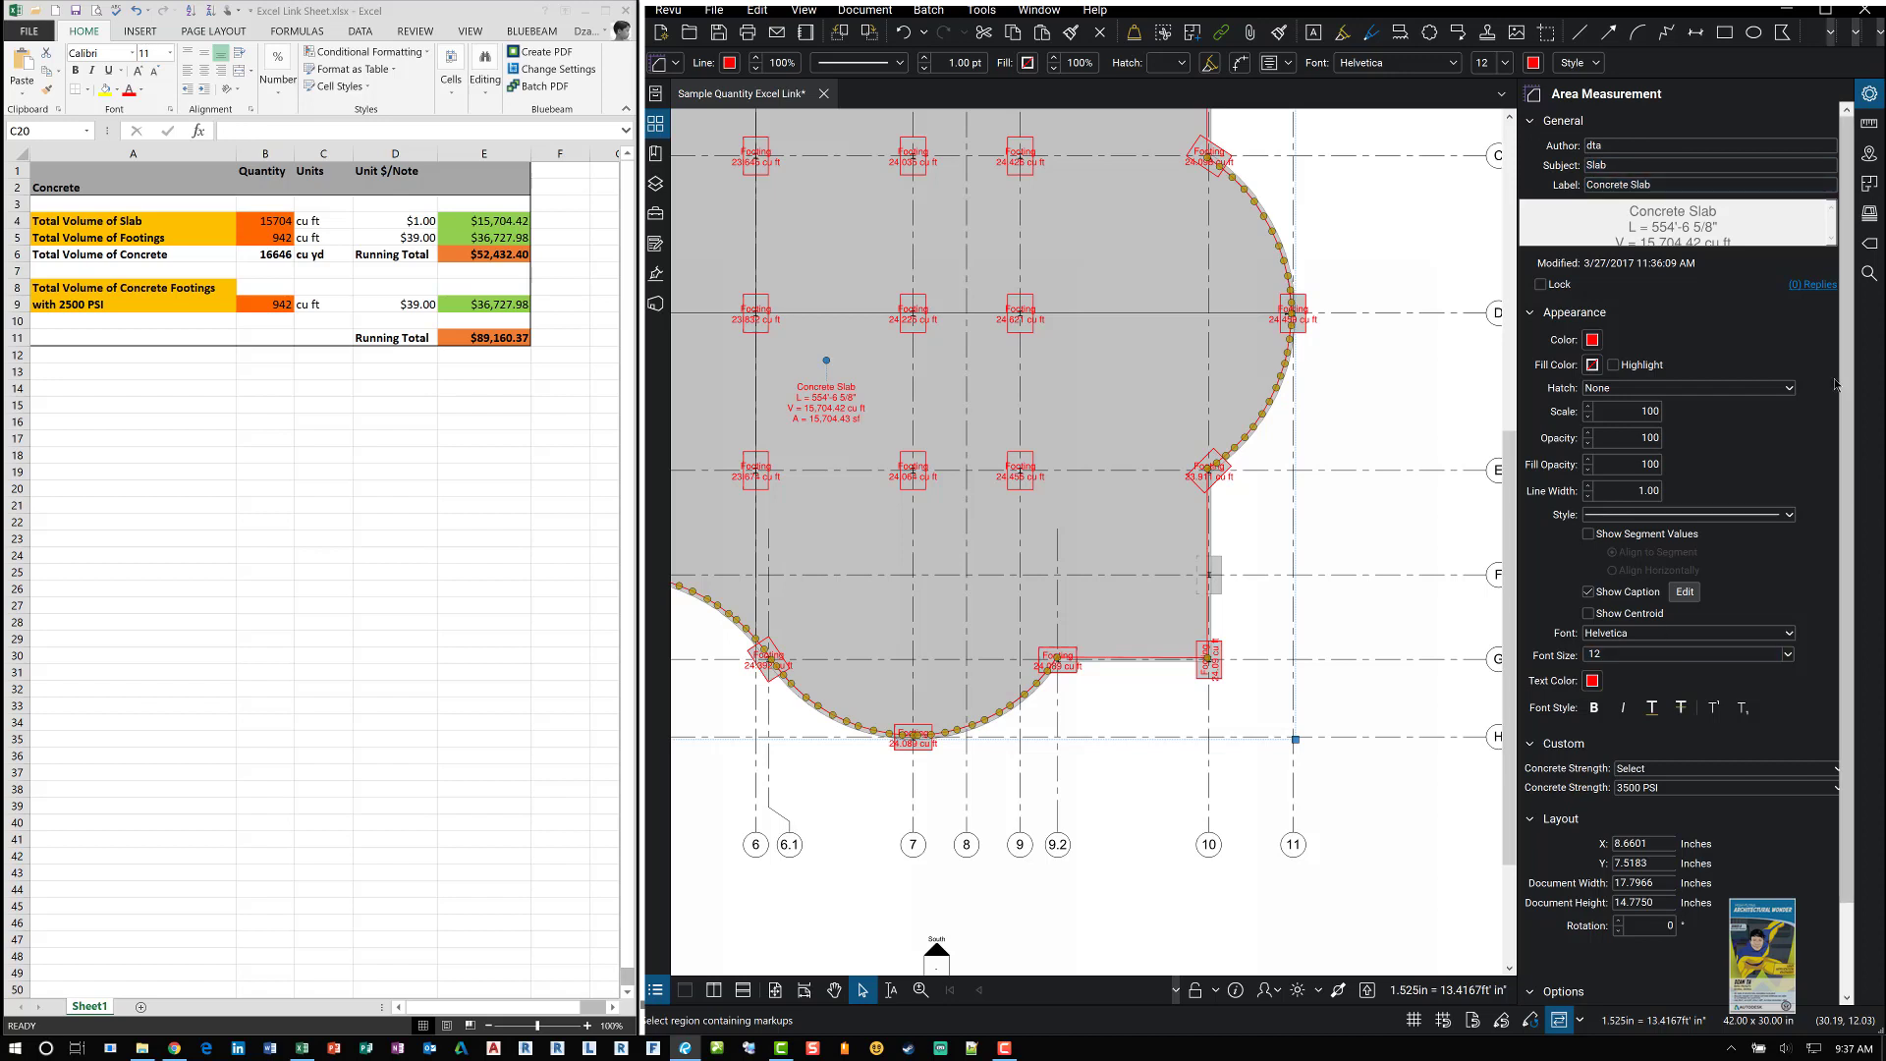
scroll(1845, 531, down, 2)
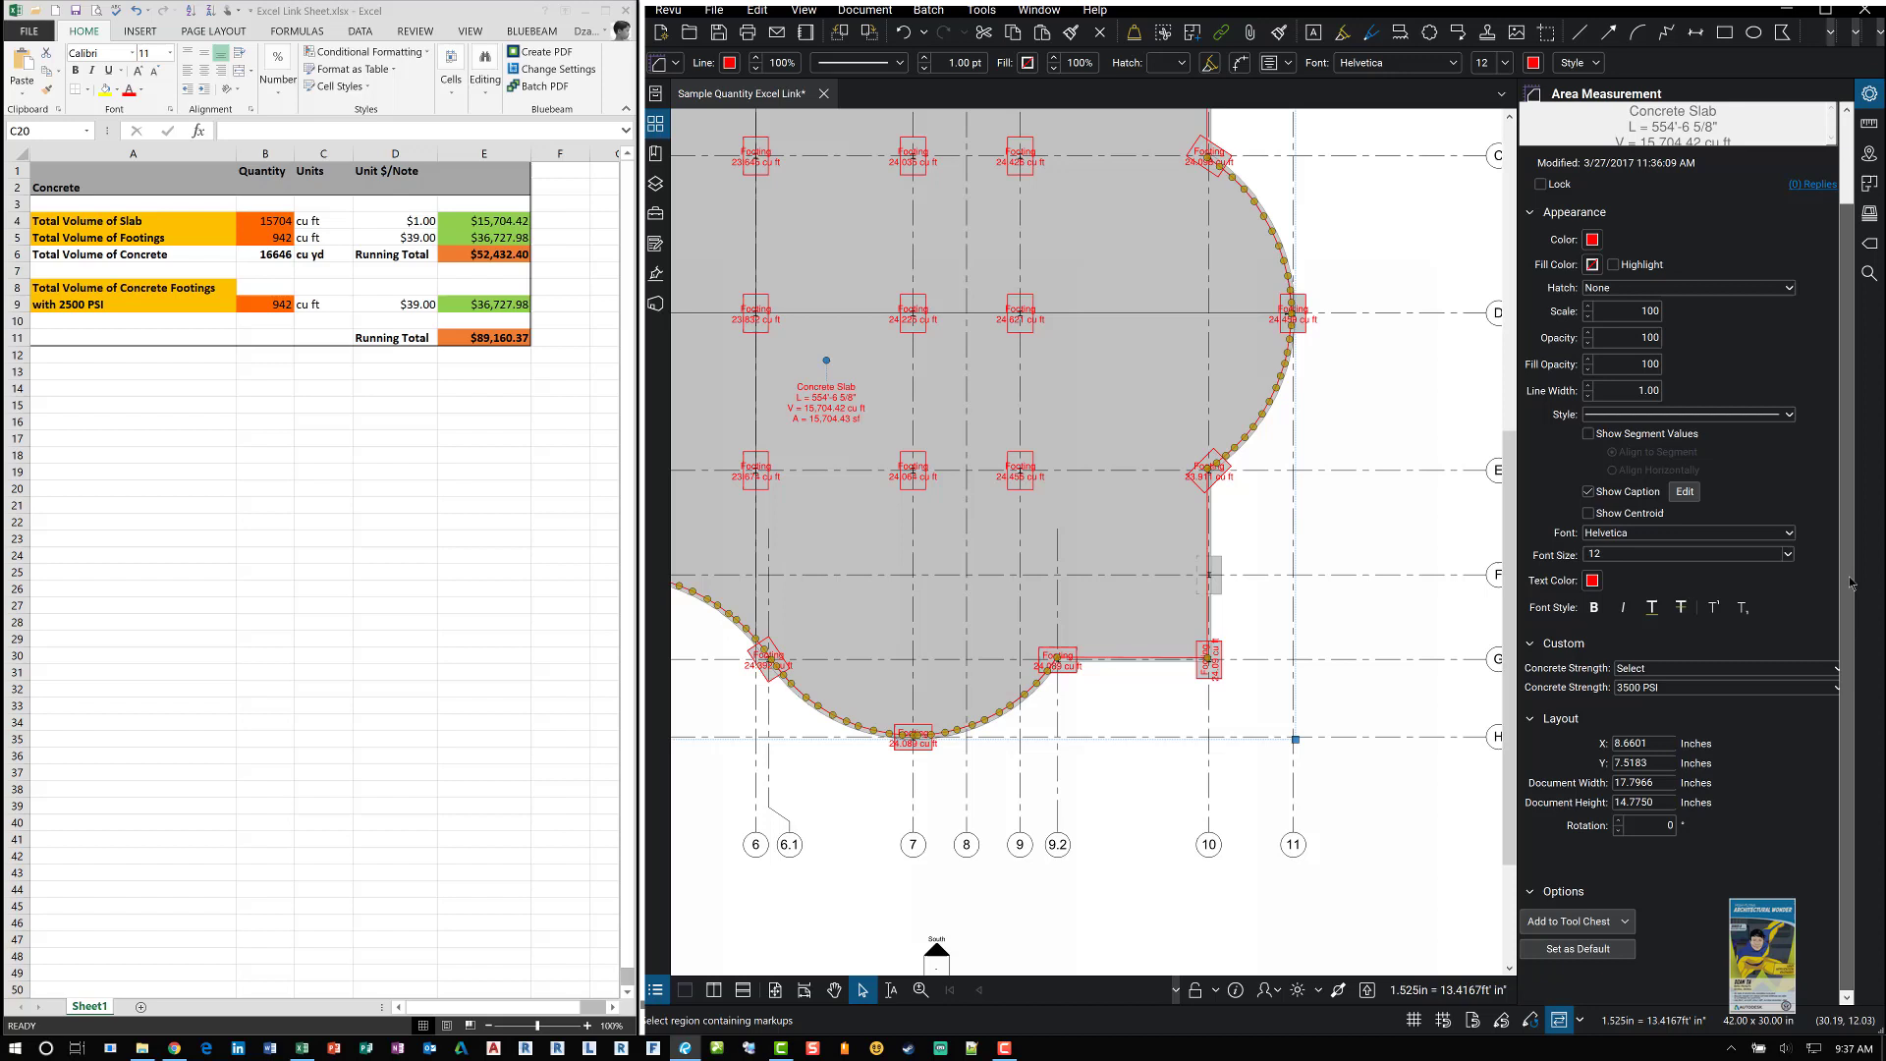
scroll(1667, 407, up, 2)
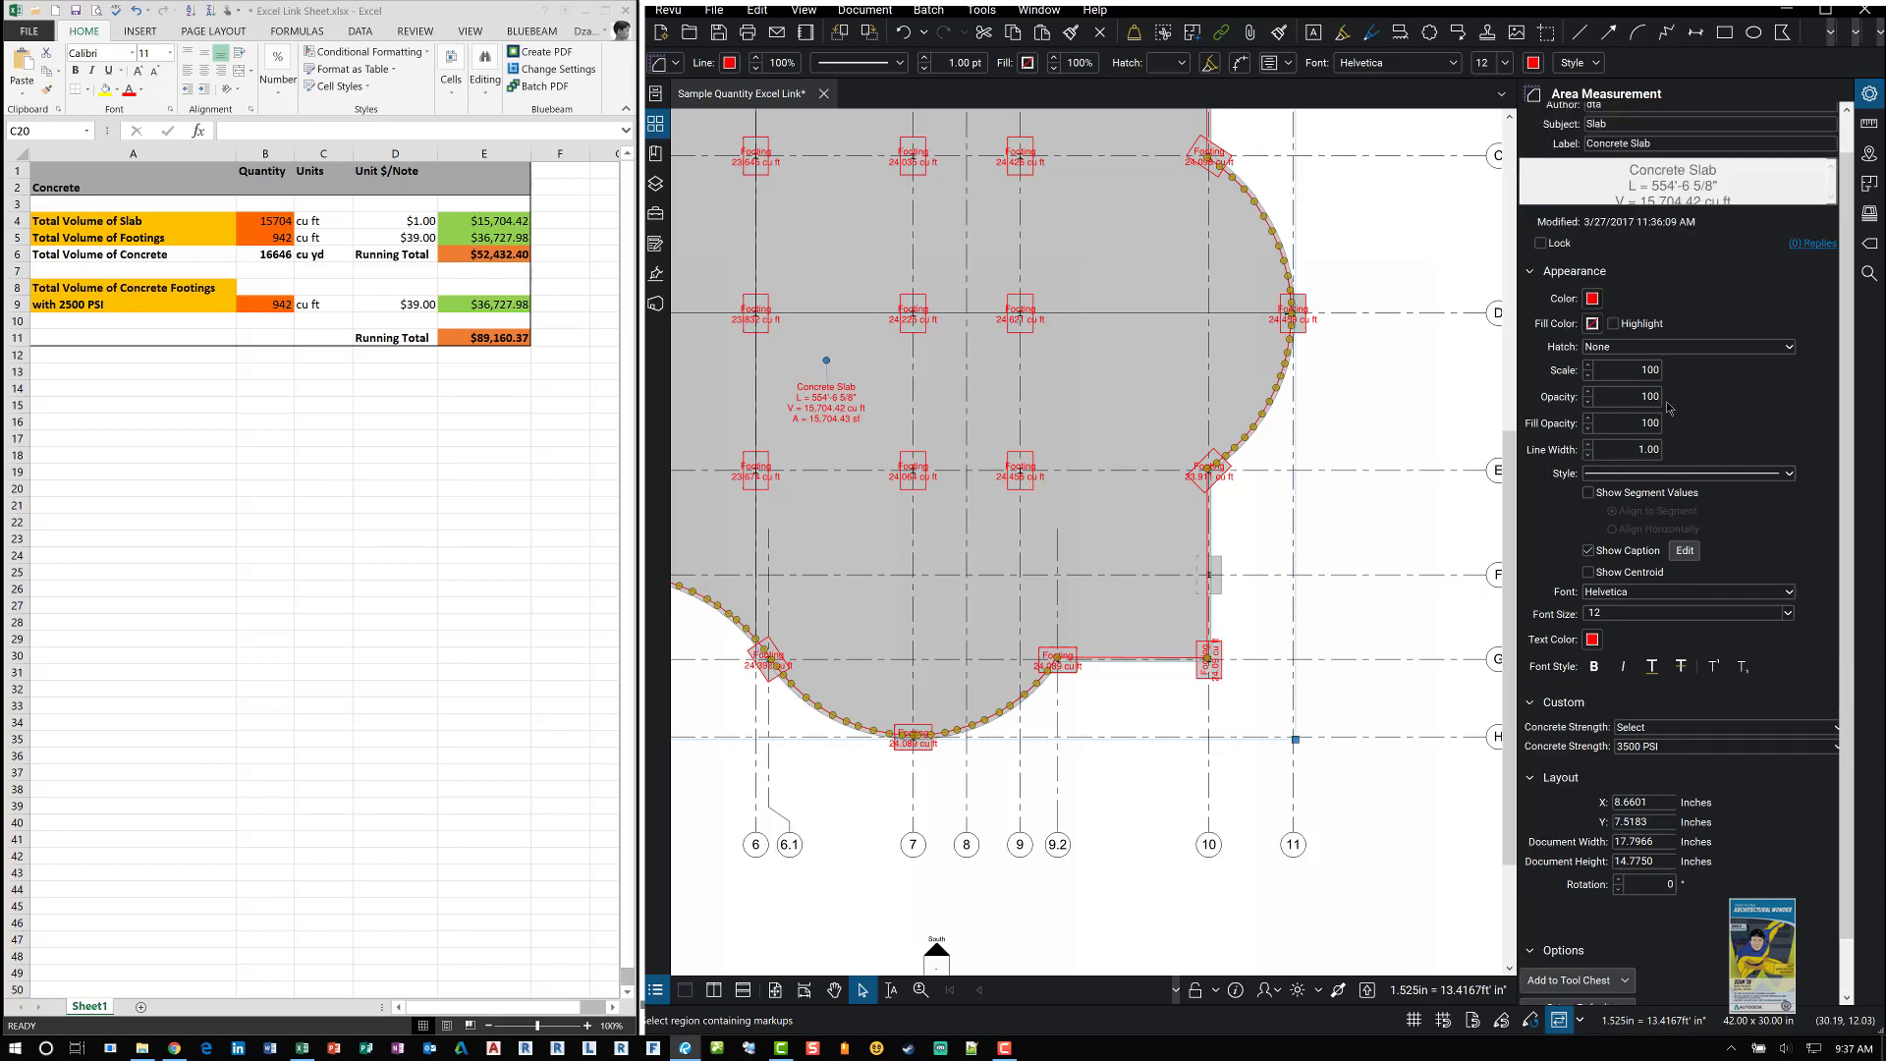